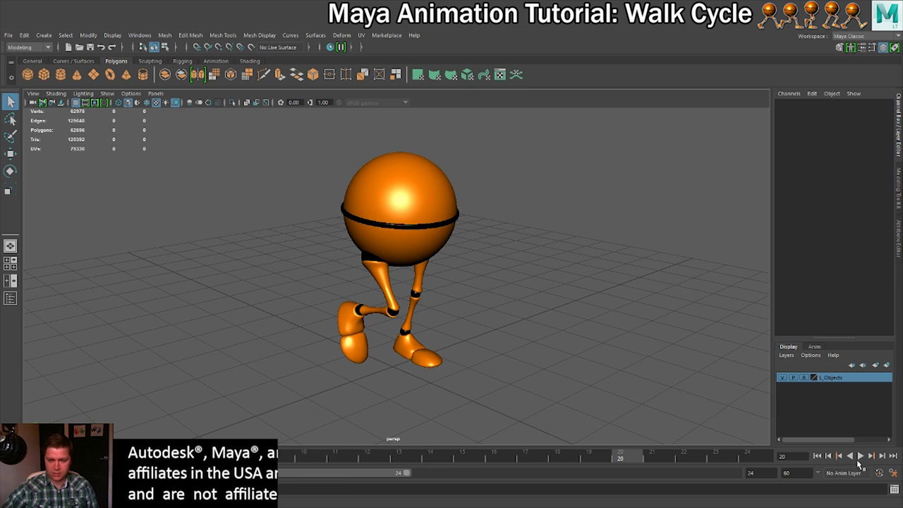
Step: Play the finished walk cycle animation and examine the walking character from another angle
left_click(859, 457)
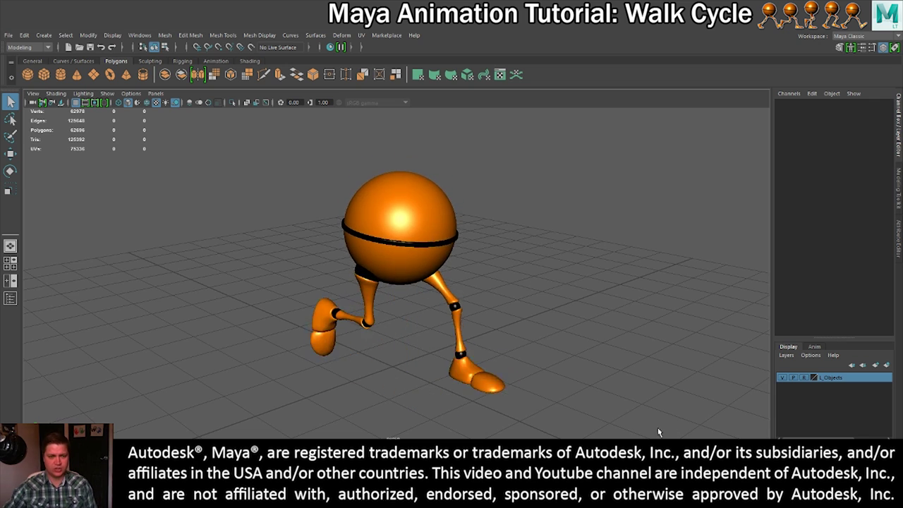
left_click_drag(482, 346, 534, 343, "alt")
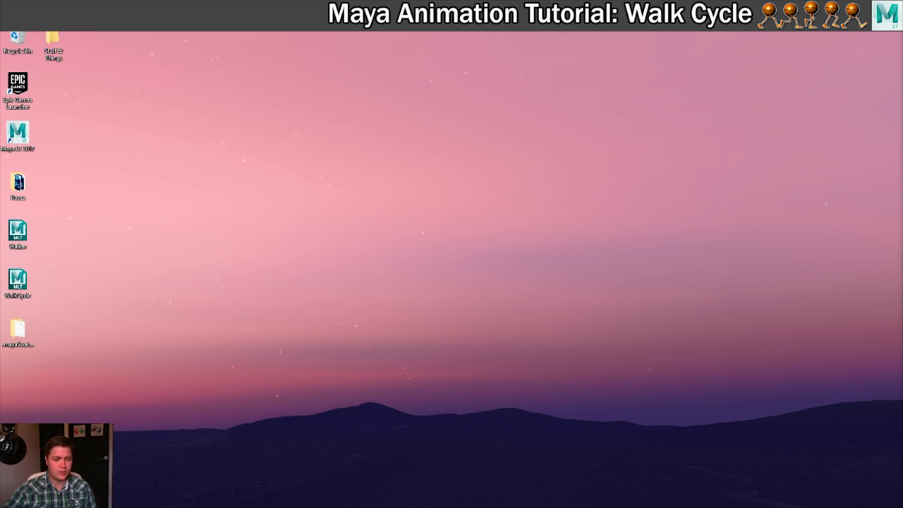
left_click(237, 444)
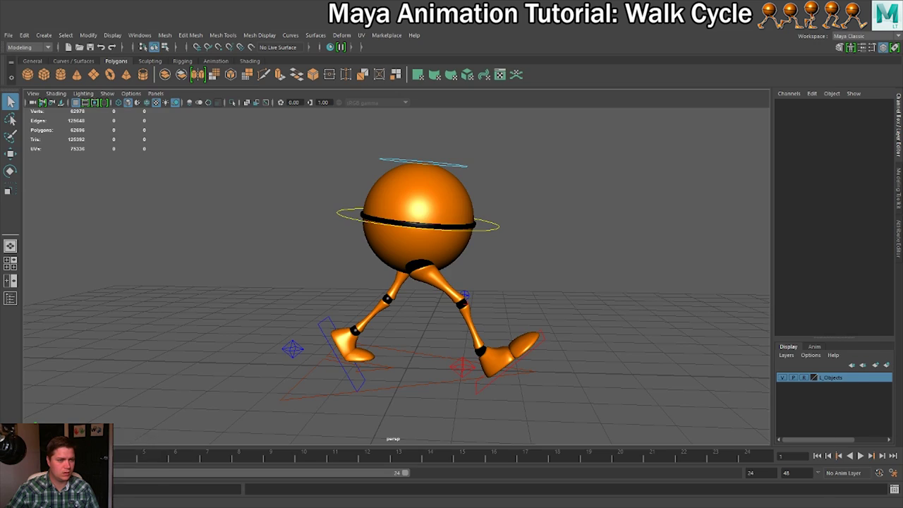
Step: Switch to the browser and find the Ultimate Walker rig's download link on the CGMeetup Ultimate Rigs page
left_click(137, 472)
scroll(170, 336, "up", 15)
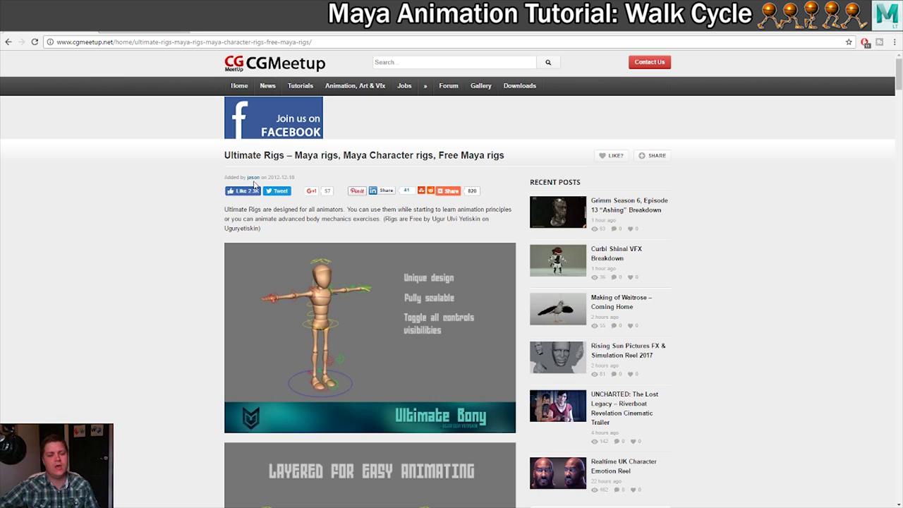
scroll(301, 283, "down", 15)
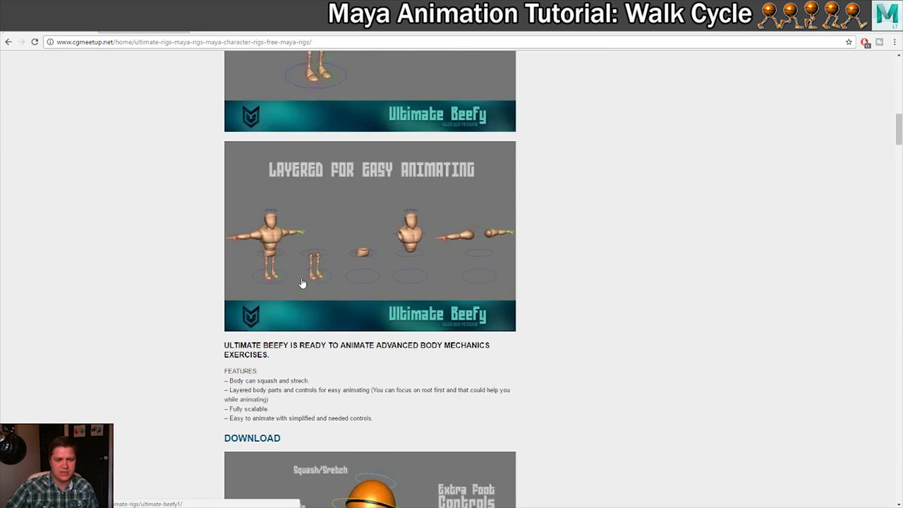
scroll(300, 282, "down", 4)
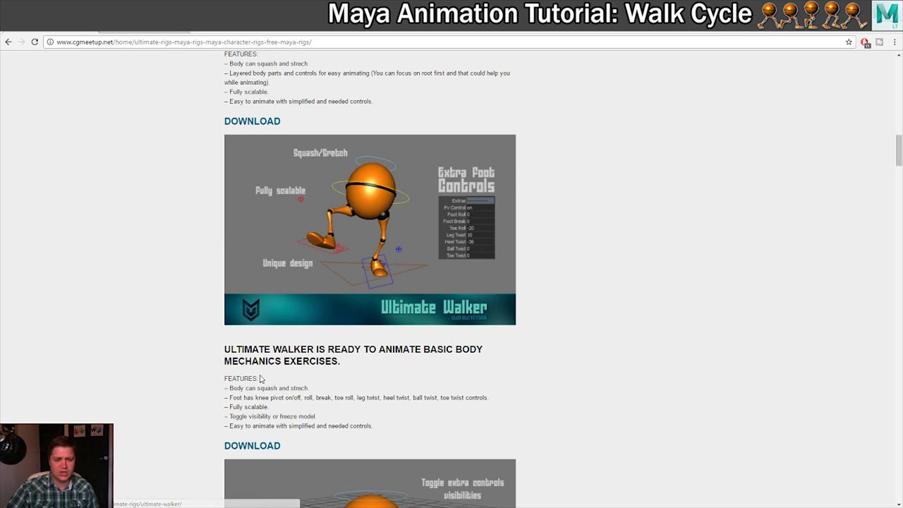
scroll(317, 442, "down", 1)
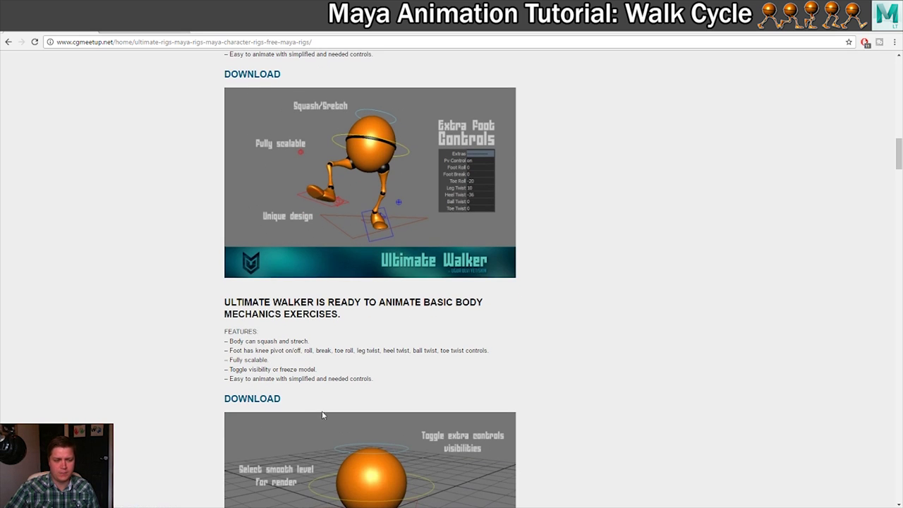
left_click(251, 401)
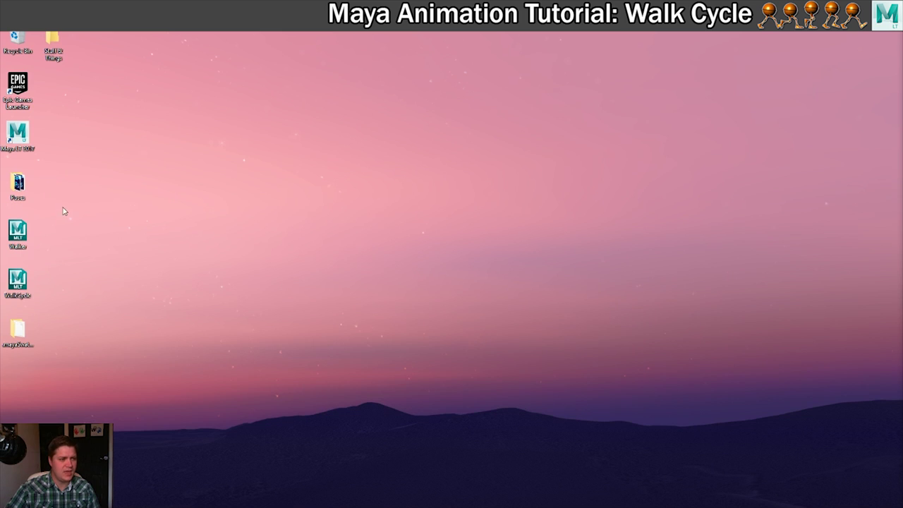
Step: Open the Walker scene file from the desktop in Maya LT and inspect the rigged character
left_click(15, 237)
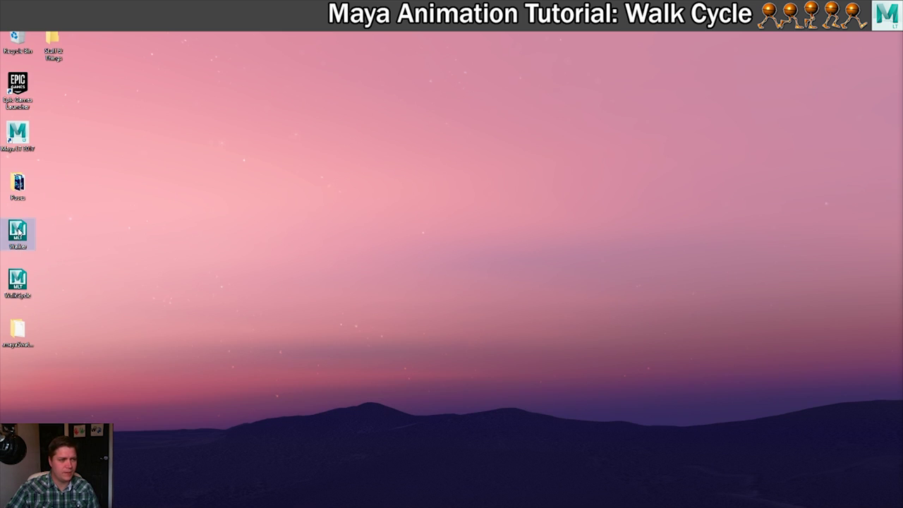
double_click(19, 233)
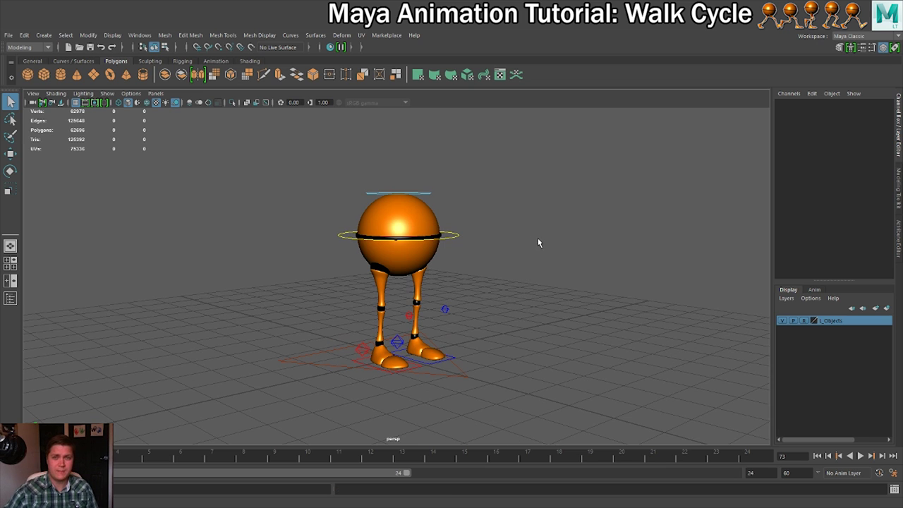
scroll(479, 220, "down", 2)
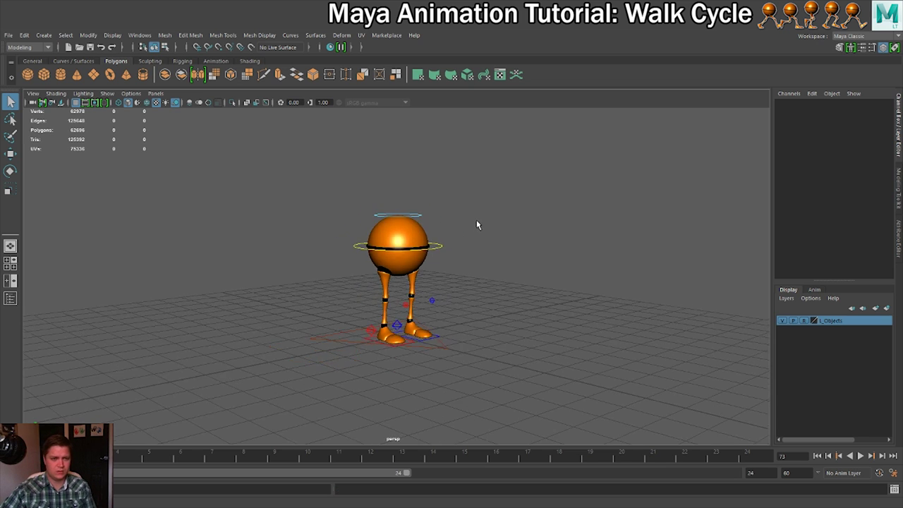
scroll(477, 223, "up", 4)
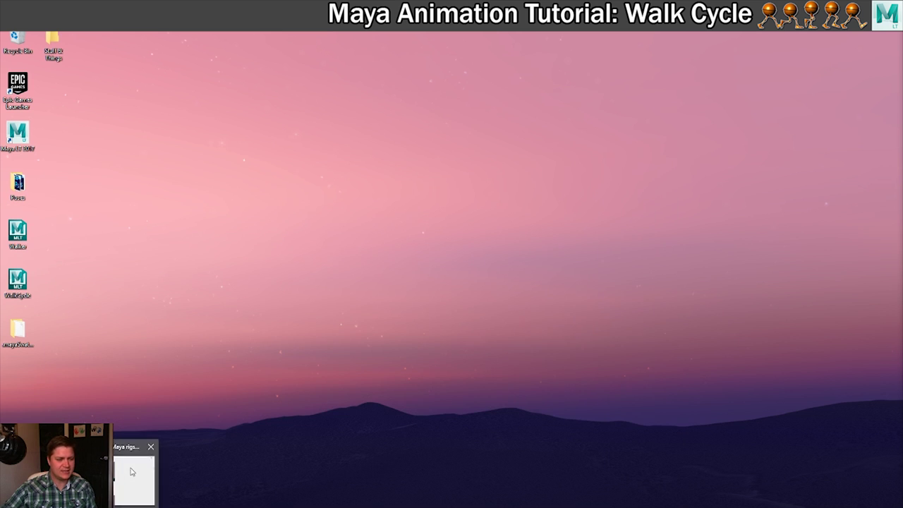
Step: Switch to the 3D.SK site in the browser and set the image search's clothes type to Casual
left_click(141, 466)
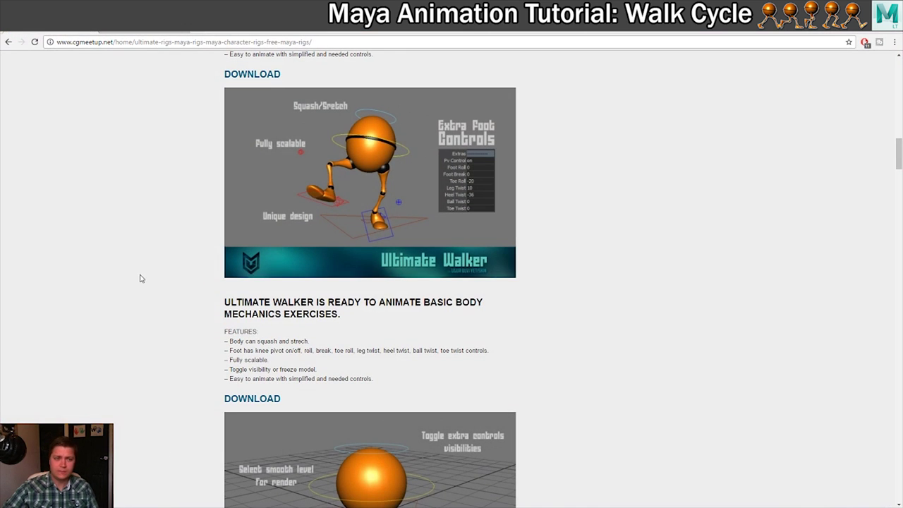
left_click(149, 33)
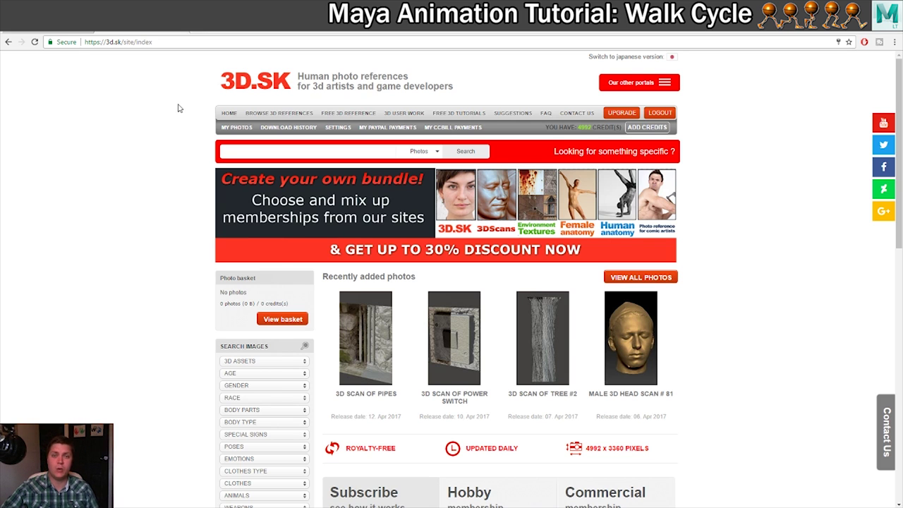
scroll(178, 108, "down", 2)
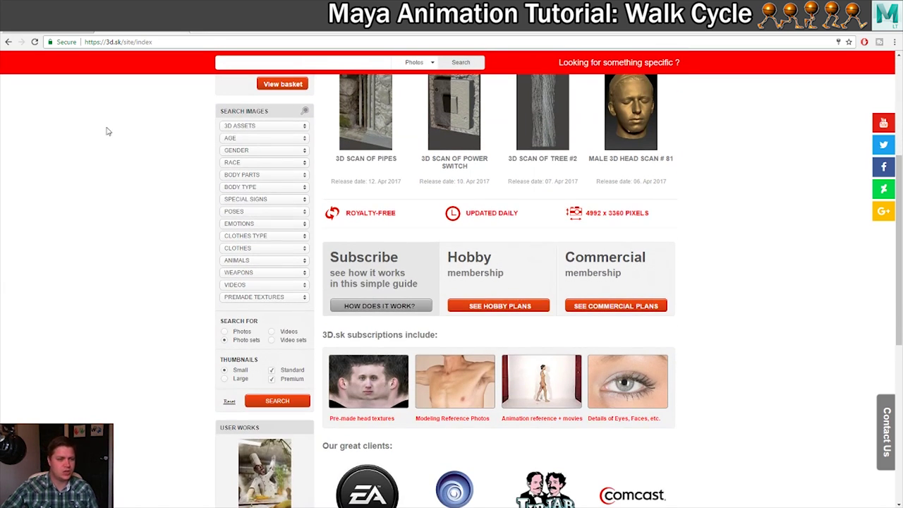
left_click(265, 250)
left_click(265, 253)
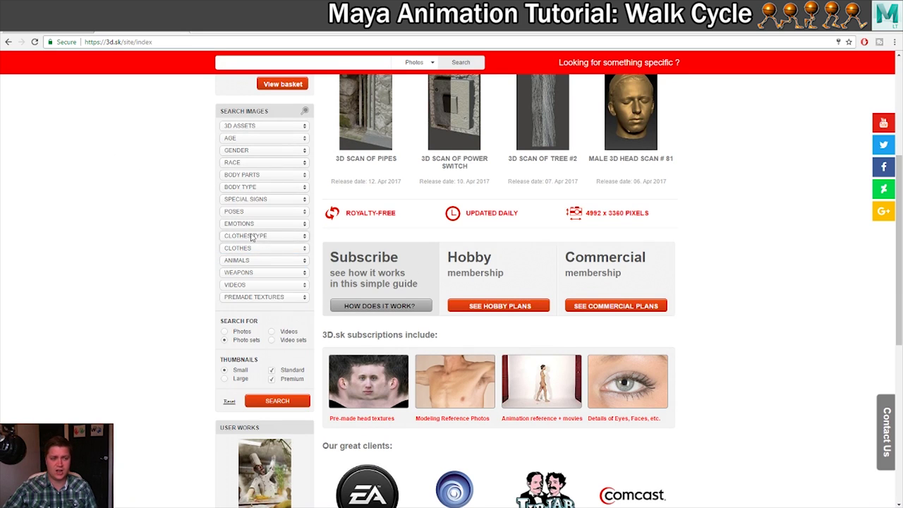
left_click(252, 237)
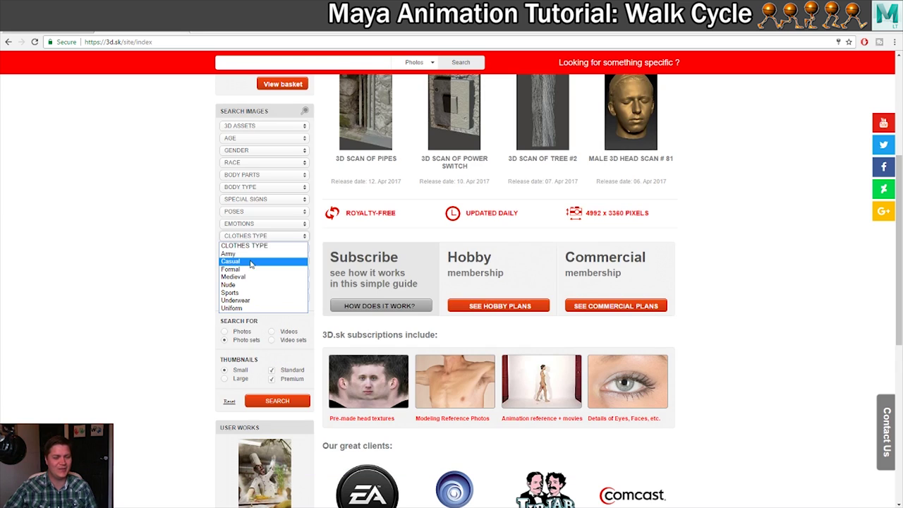
left_click(251, 262)
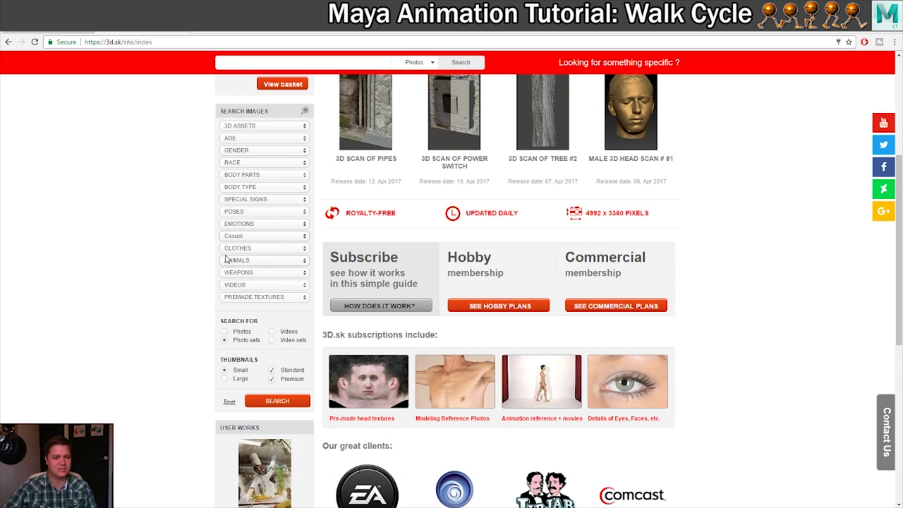
Step: Set the video category to Walking, restrict the search to Videos and run it
left_click(247, 285)
scroll(243, 395, "down", 5)
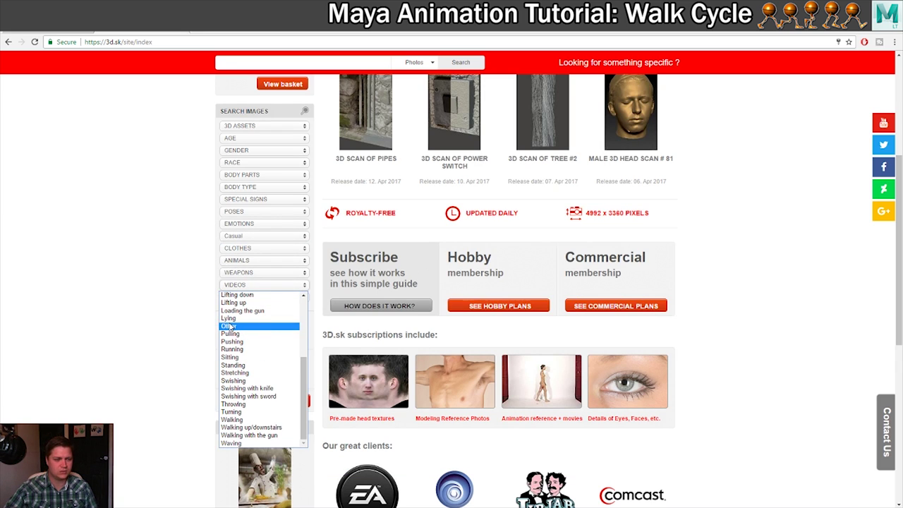
left_click(248, 420)
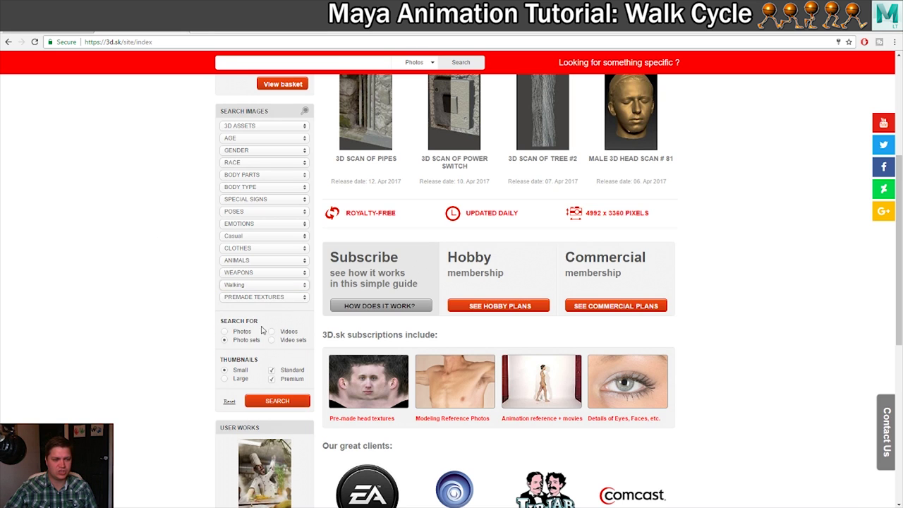
left_click(283, 332)
scroll(262, 330, "down", 2)
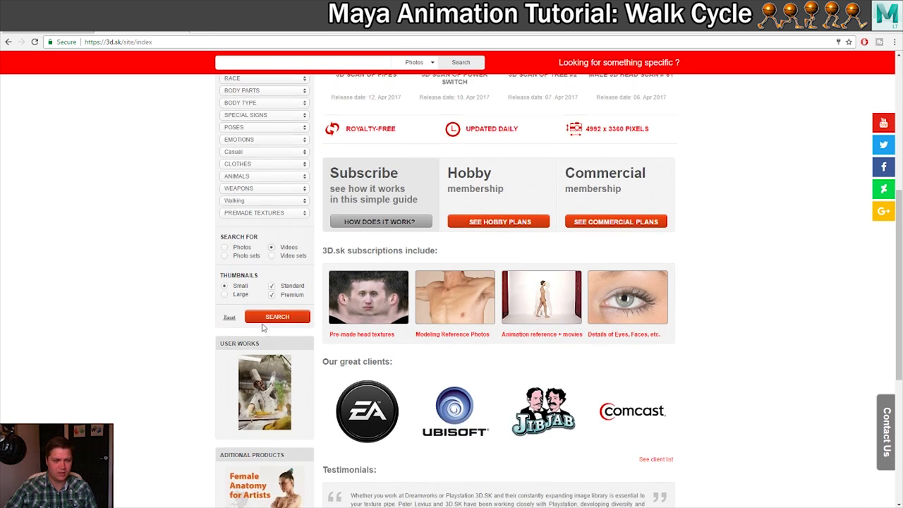
left_click(277, 308)
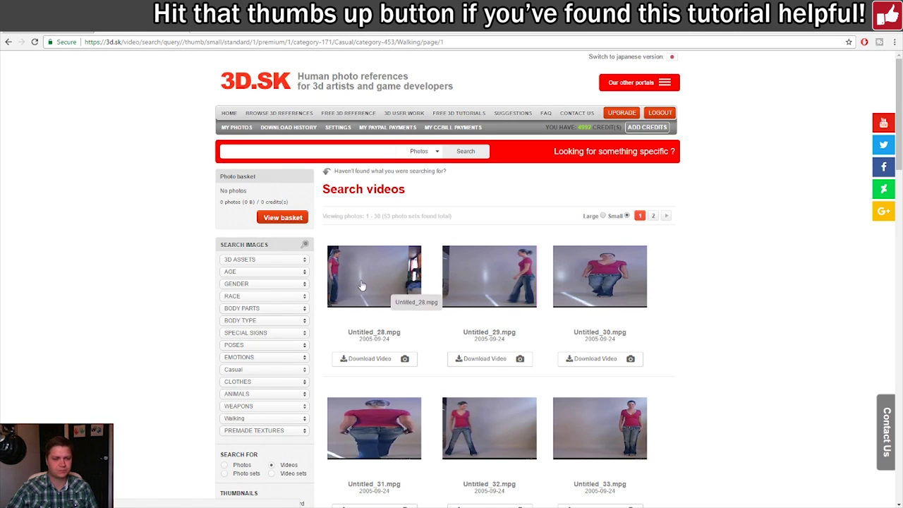
Step: Download the walking reference video Untitled_28.mpg, watch it and close the media player
left_click(353, 360)
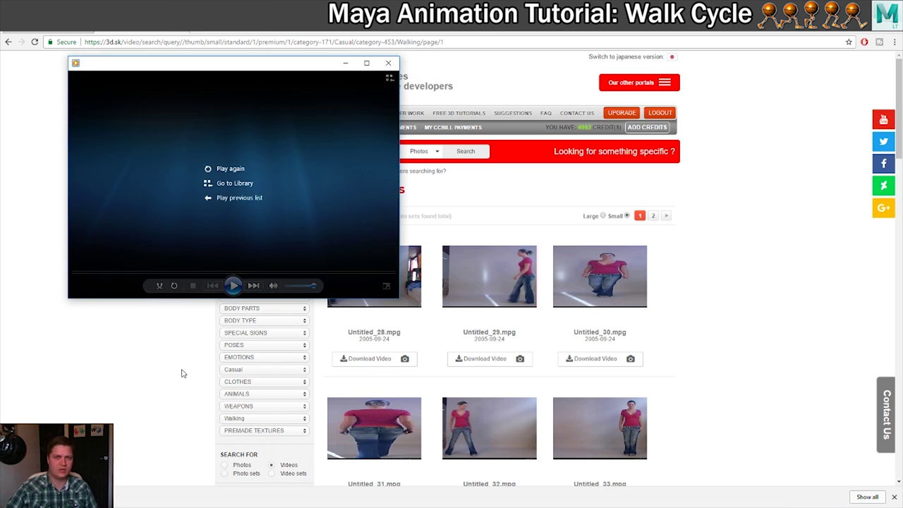
left_click(389, 63)
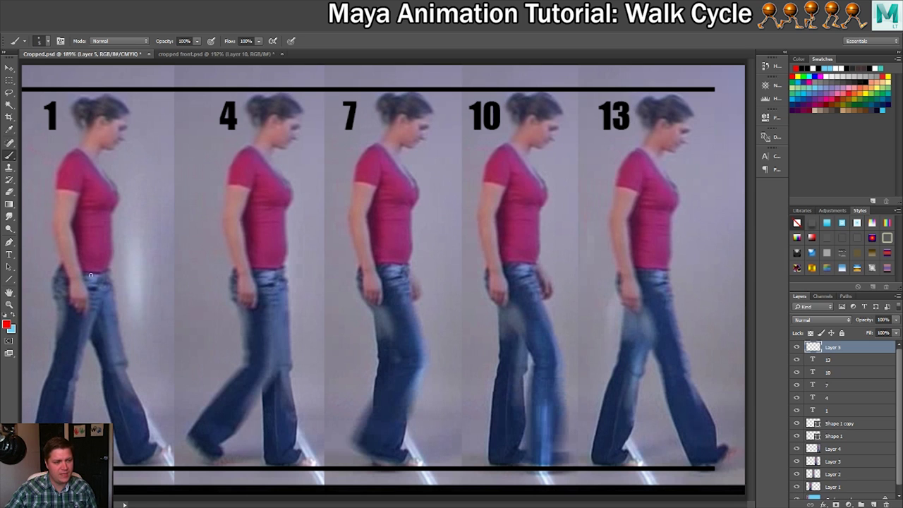
Step: In Photoshop, mark the hip area in frames 1 and 13 of the side-view walk reference and undo the markings
mouse_move(93, 274)
left_mouse_down()
mouse_move(55, 265)
mouse_move(58, 305)
mouse_move(92, 312)
mouse_move(108, 289)
mouse_move(96, 275)
left_mouse_up()
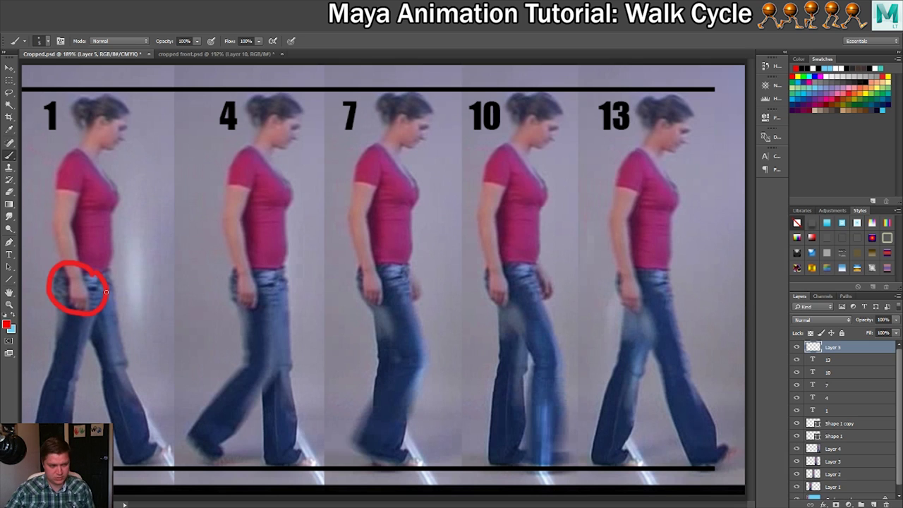
key("ctrl+z")
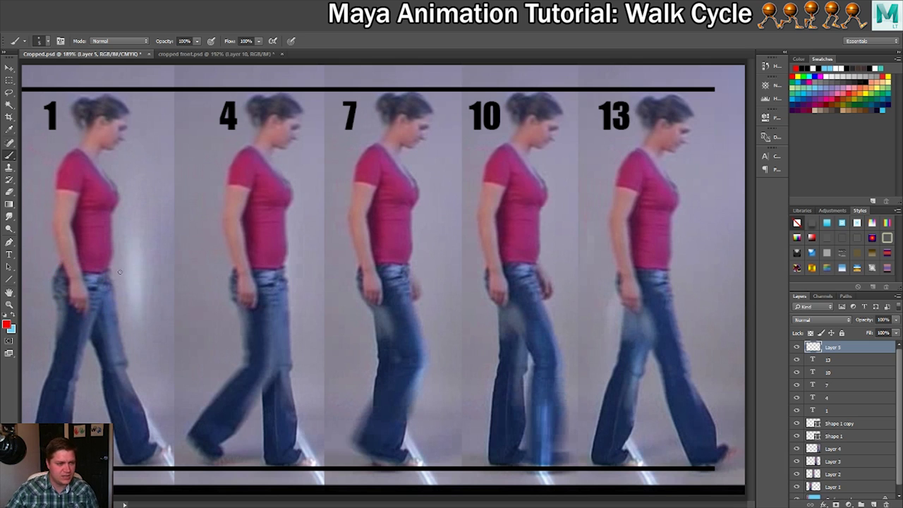
mouse_move(119, 272)
left_mouse_down()
mouse_move(60, 261)
mouse_move(43, 274)
mouse_move(39, 302)
mouse_move(126, 327)
mouse_move(120, 267)
left_mouse_up()
mouse_move(117, 312)
left_mouse_down()
mouse_move(106, 289)
mouse_move(104, 306)
mouse_move(126, 299)
left_mouse_up()
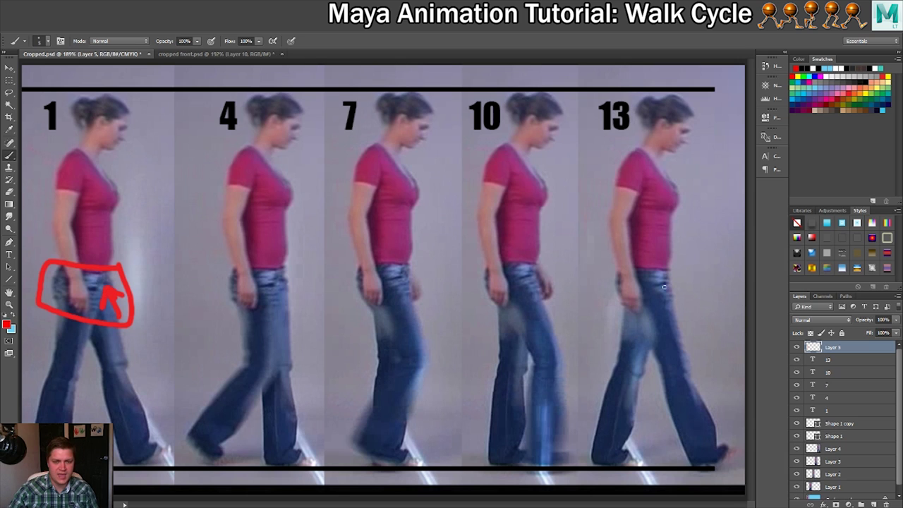
mouse_move(691, 269)
left_mouse_down()
mouse_move(638, 260)
mouse_move(582, 293)
mouse_move(690, 323)
mouse_move(670, 267)
left_mouse_up()
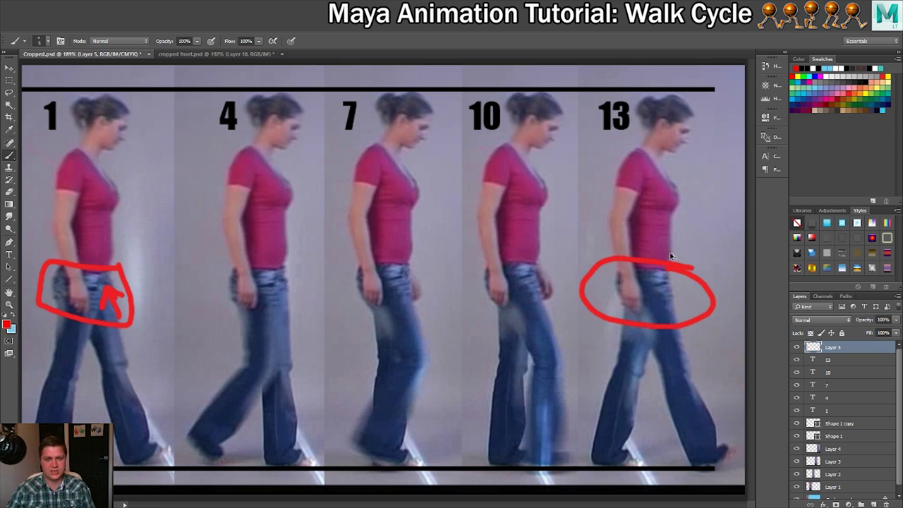
key("ctrl+z")
key("ctrl+alt+z")
key("ctrl+alt+z")
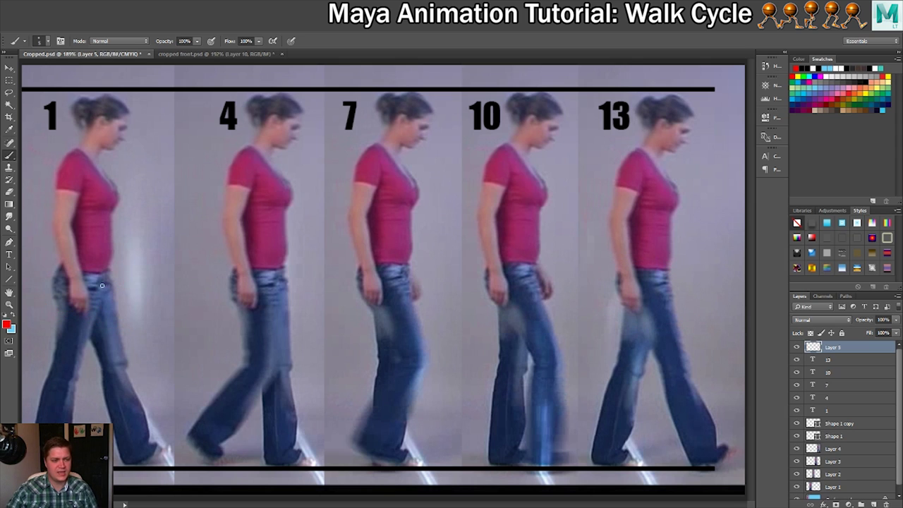
Step: Trace the legs in red over the side-view reference: both legs in frame 1, the rear leg in frame 4 and the front leg in frame 13
left_click_drag(85, 279, 57, 421)
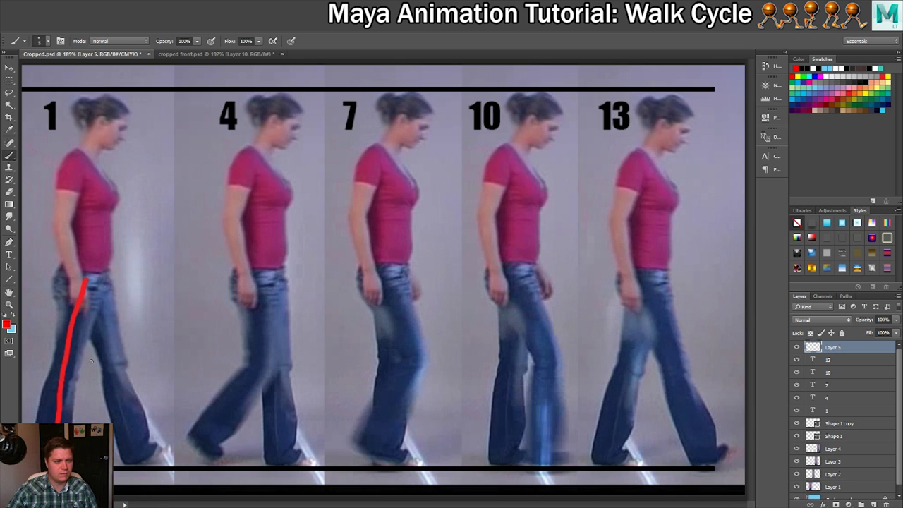
mouse_move(92, 282)
left_mouse_down()
mouse_move(124, 372)
mouse_move(132, 464)
mouse_move(170, 450)
left_mouse_up()
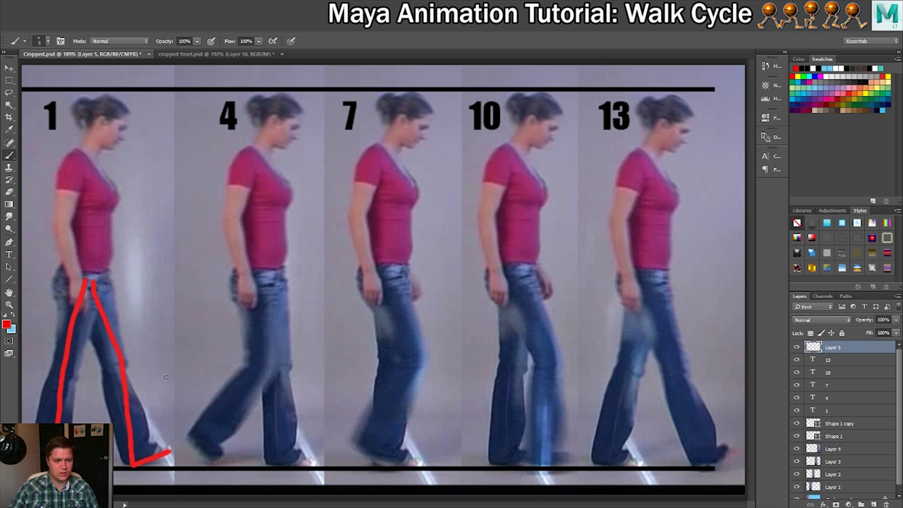
mouse_move(258, 275)
left_mouse_down()
mouse_move(267, 367)
mouse_move(202, 435)
mouse_move(230, 461)
mouse_move(218, 458)
left_mouse_up()
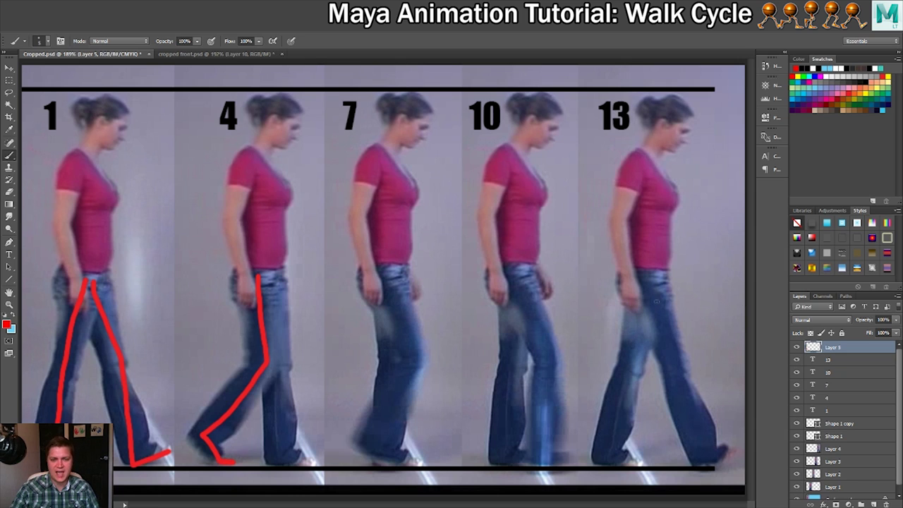
mouse_move(645, 275)
left_mouse_down()
mouse_move(710, 464)
mouse_move(740, 444)
left_mouse_up()
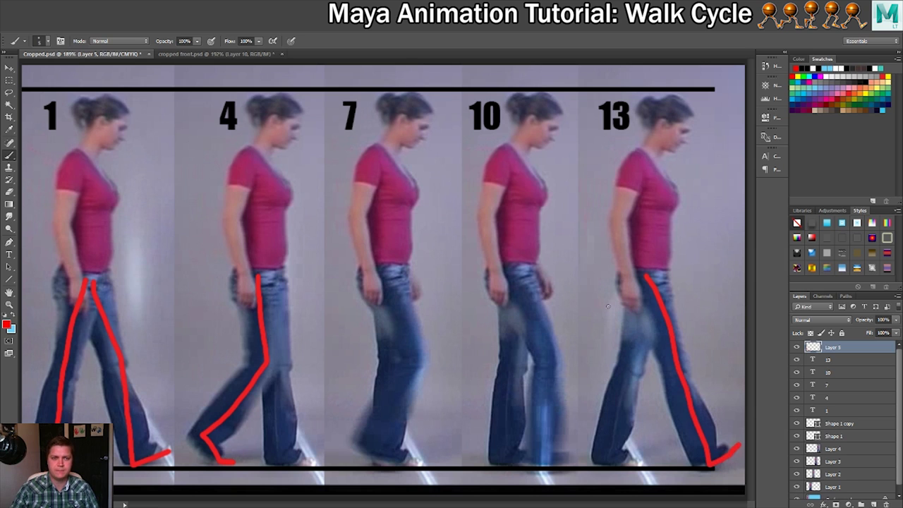
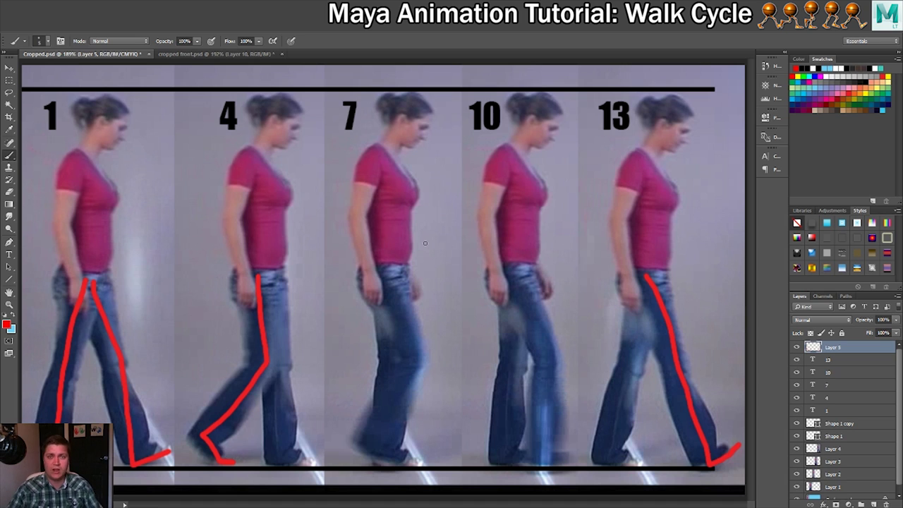
Step: In the front-view walk reference, mark the rear foot in frame 1, the planted foot in frame 13 and the hip tilt in both frames
left_click(210, 55)
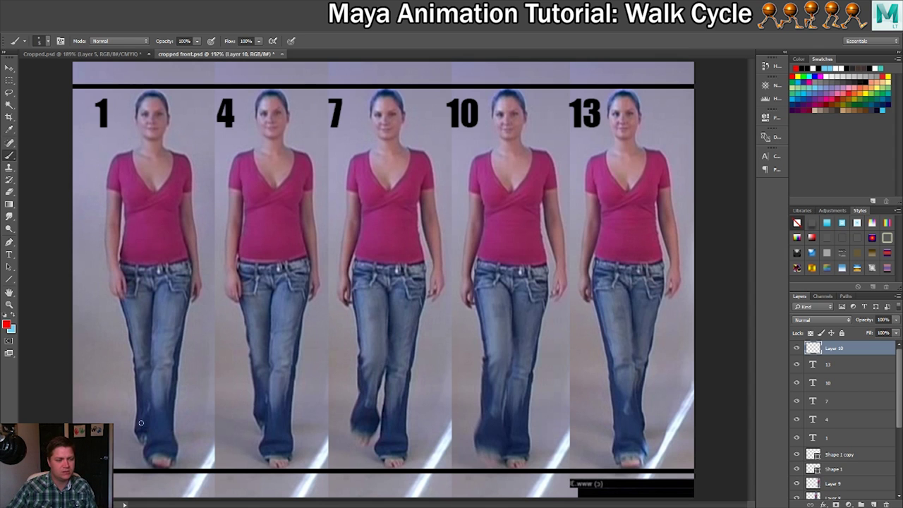
mouse_move(141, 426)
left_mouse_down()
mouse_move(141, 446)
mouse_move(146, 428)
left_mouse_up()
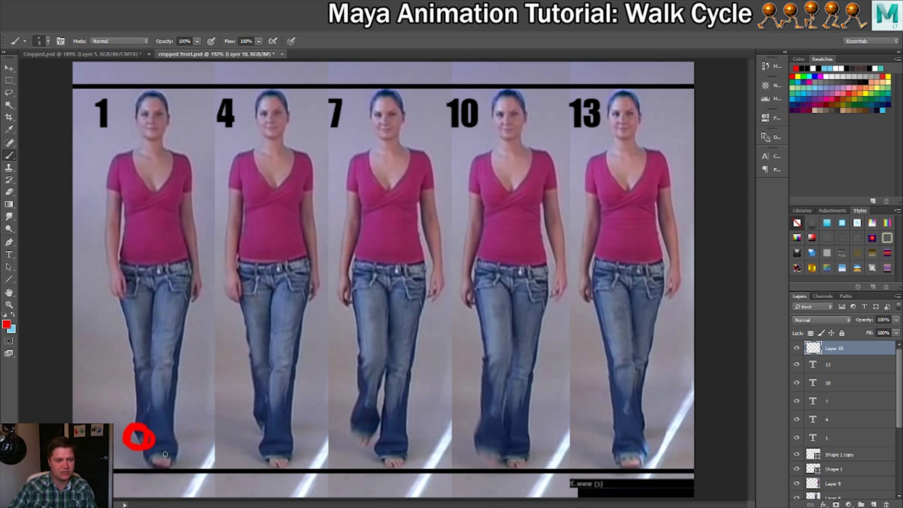
left_click_drag(181, 271, 123, 279)
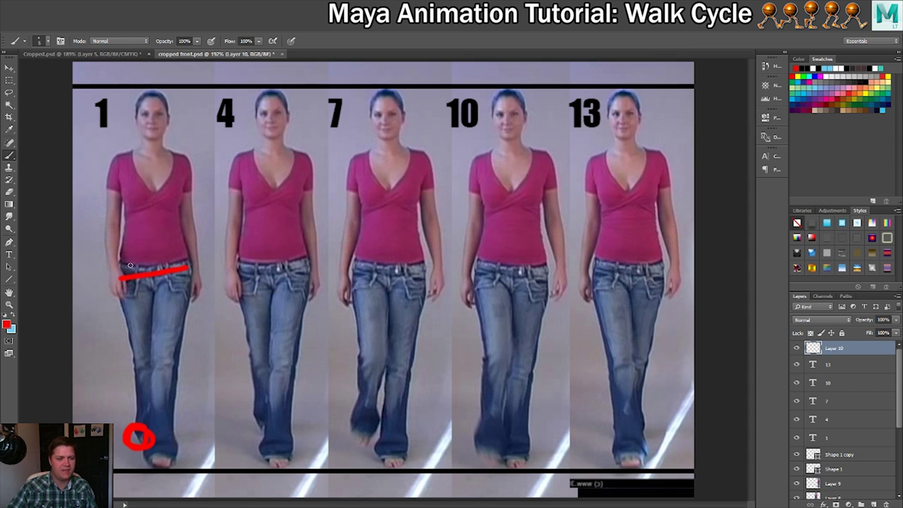
mouse_move(607, 472)
left_mouse_down()
mouse_move(635, 465)
mouse_move(620, 465)
left_mouse_up()
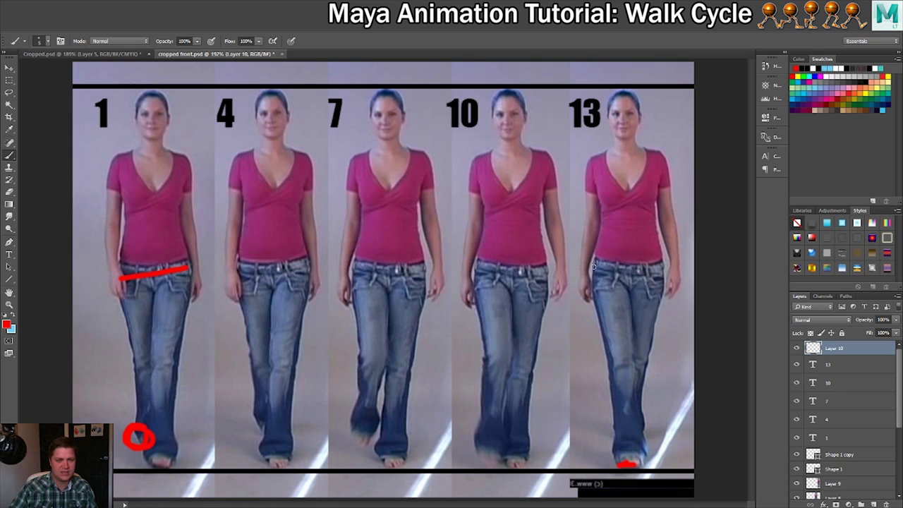
left_click_drag(594, 266, 659, 279)
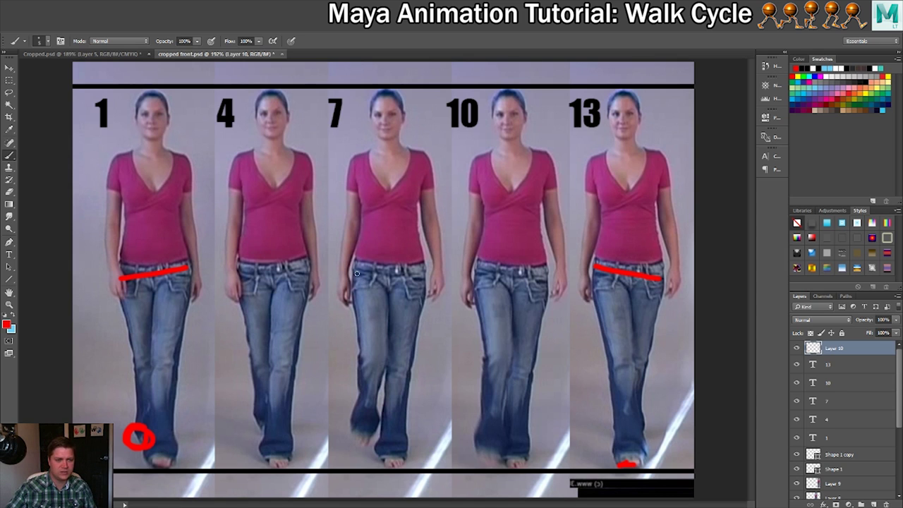
Step: Draw red hip tilt lines across the waist in frames 7, 4 and 10 of the front-view reference
left_click_drag(357, 273, 419, 272)
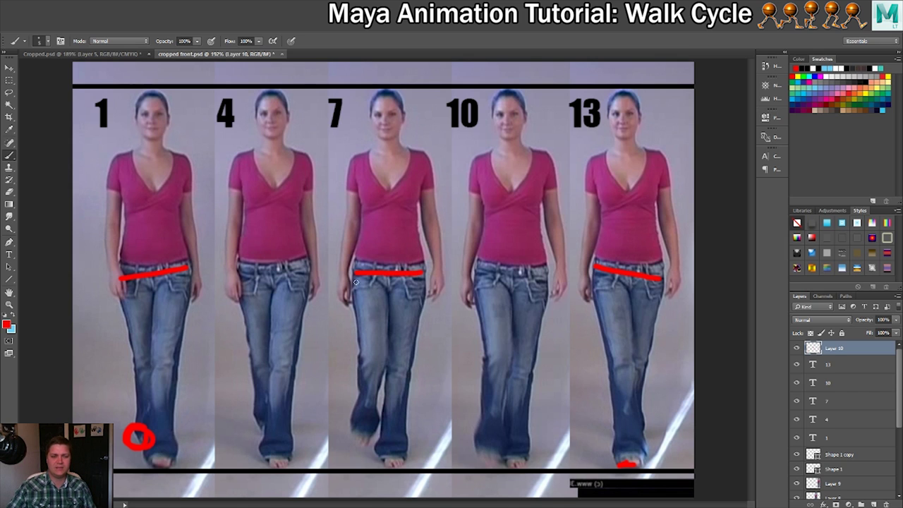
left_click_drag(308, 268, 249, 272)
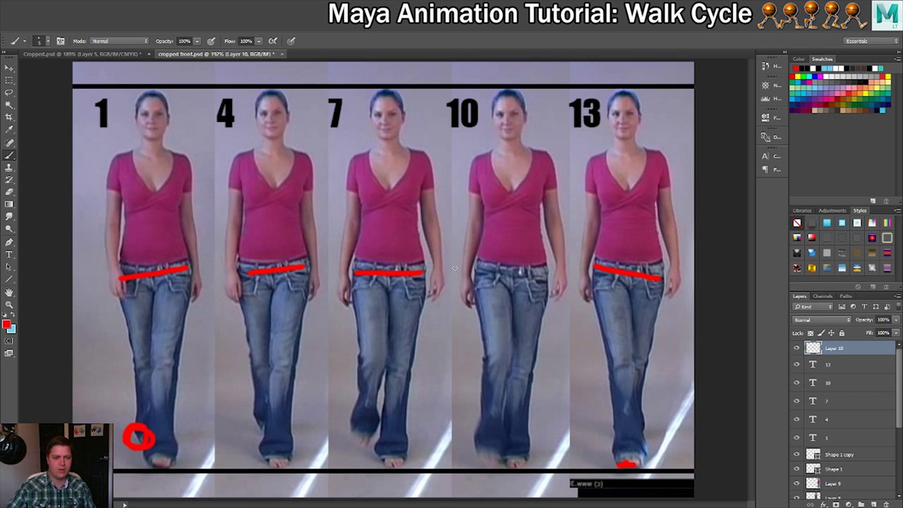
left_click_drag(480, 267, 542, 282)
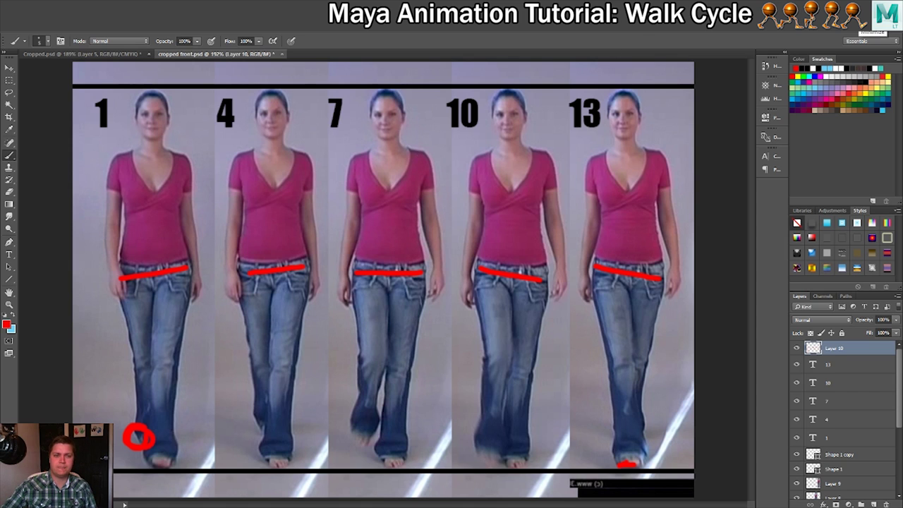
Step: Circle the frame numbers 1, 4, 7, 10 and 13 in red on the front-view reference
mouse_move(100, 90)
left_mouse_down()
mouse_move(82, 101)
mouse_move(117, 94)
left_mouse_up()
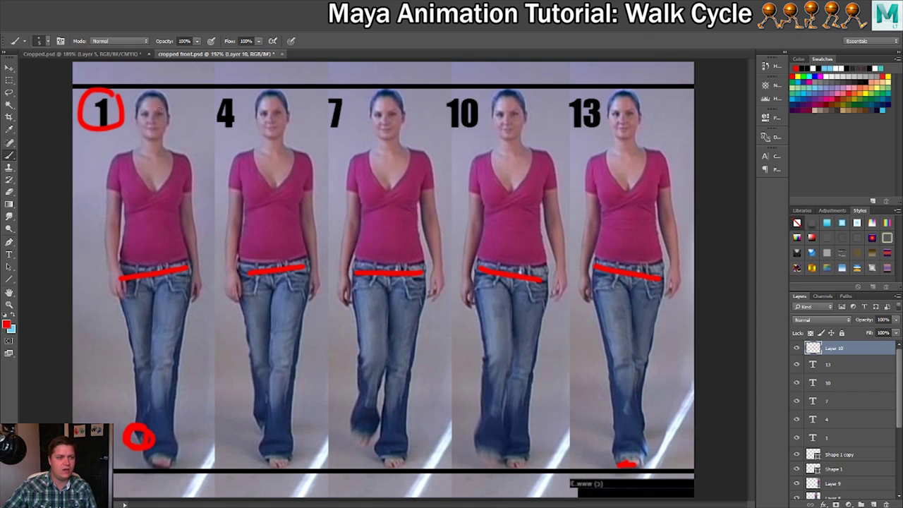
left_click_drag(255, 103, 254, 125)
mouse_move(339, 97)
left_mouse_down()
mouse_move(343, 122)
mouse_move(346, 101)
left_mouse_up()
mouse_move(471, 100)
left_mouse_down()
mouse_move(483, 130)
mouse_move(486, 104)
left_mouse_up()
mouse_move(596, 91)
left_mouse_down()
mouse_move(571, 138)
mouse_move(614, 105)
left_mouse_up()
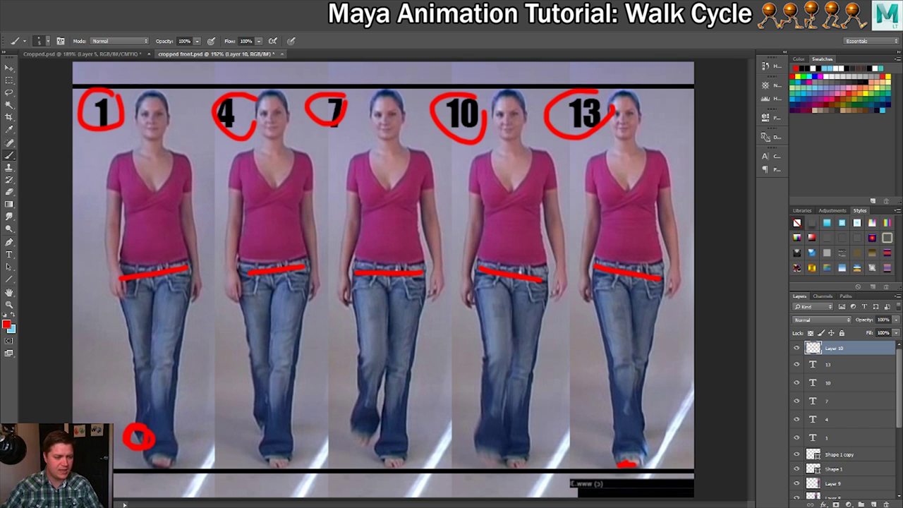
Step: Switch to the Maya LT scene with the standing walker rig and set the workspace to Animation
mouse_move(254, 483)
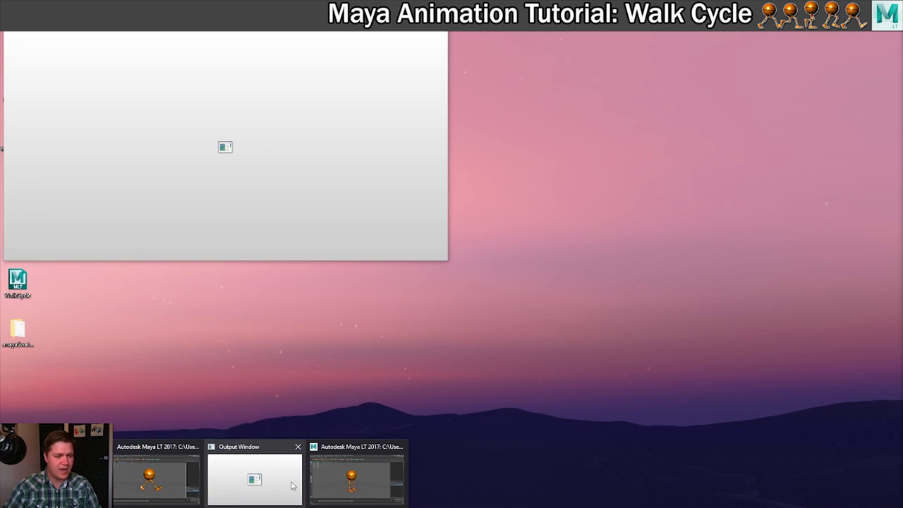
left_click(349, 474)
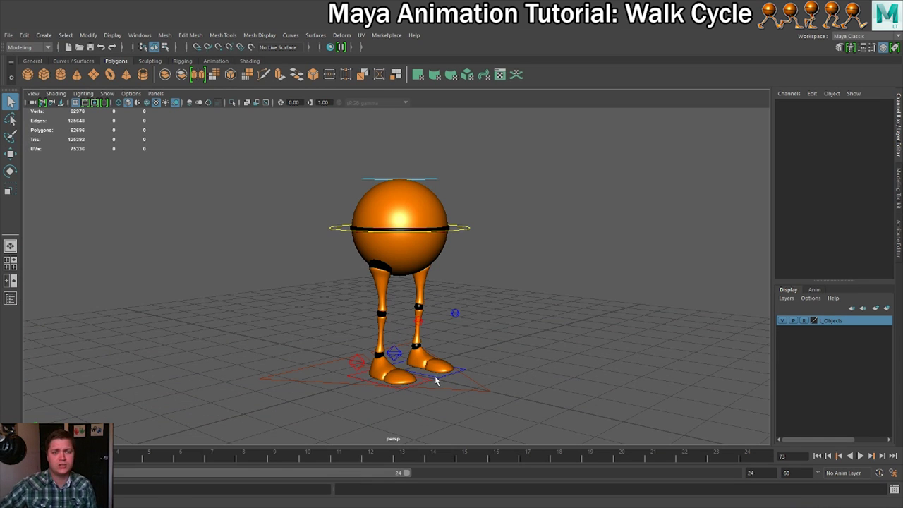
left_click(860, 36)
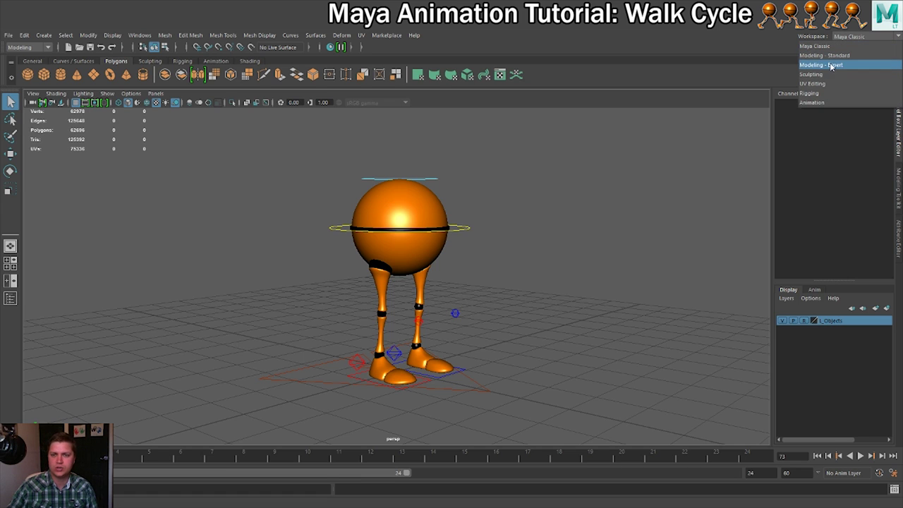
left_click(825, 102)
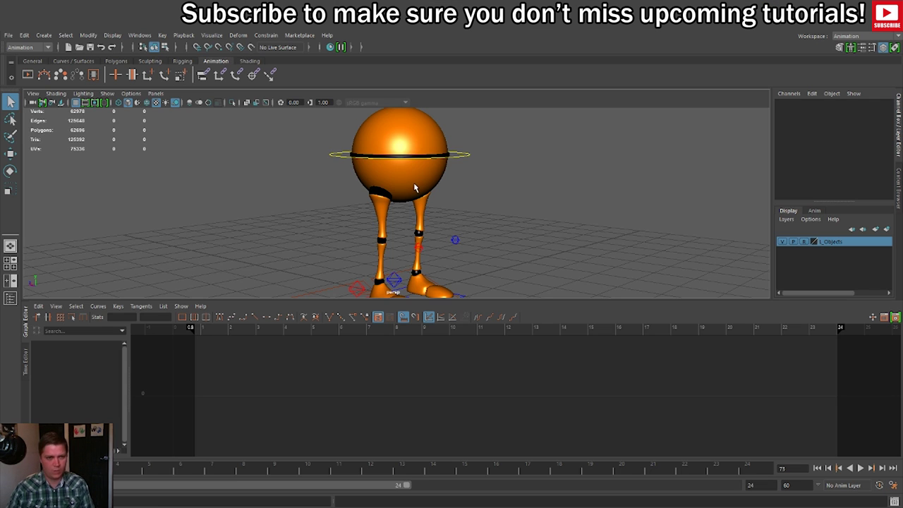
Step: Arrange the viewports as two side-by-side views, replacing the top view with the orthographic side view next to the perspective view
key("space")
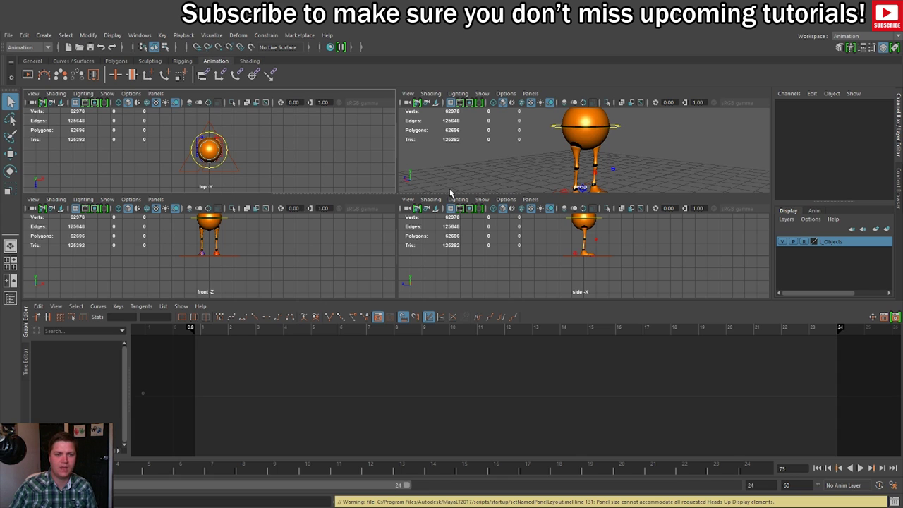
left_click_drag(450, 192, 454, 302)
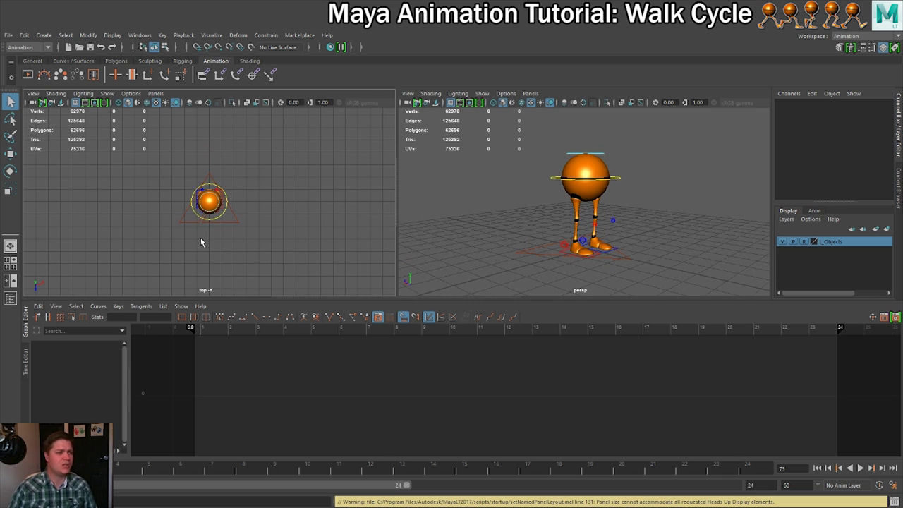
left_click(155, 93)
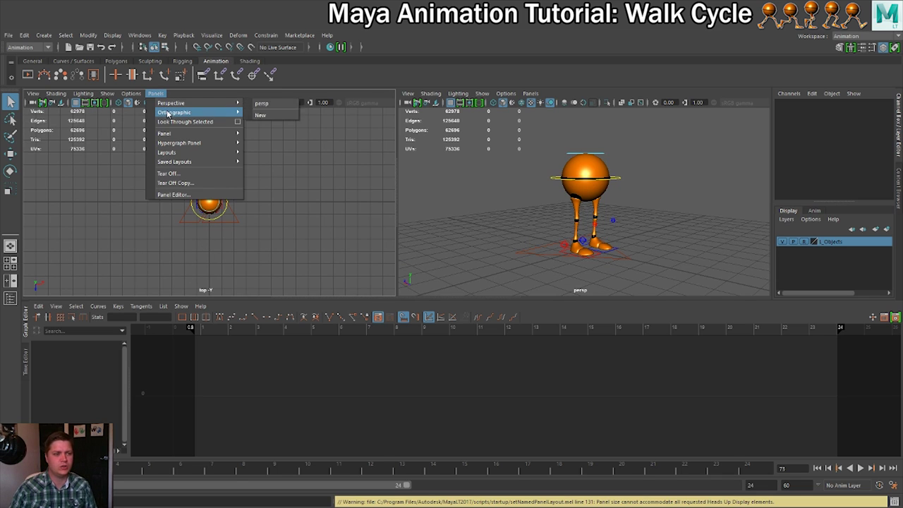
mouse_move(168, 114)
left_click(267, 128)
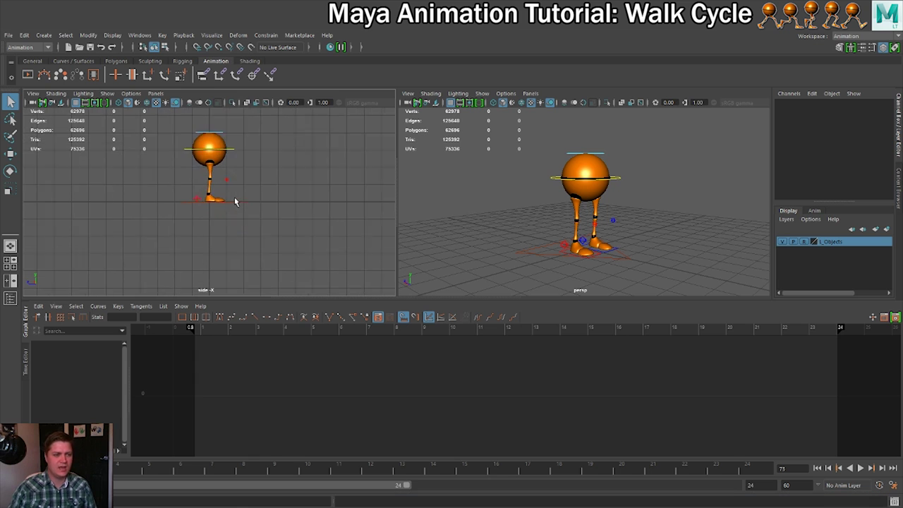
scroll(244, 195, "up", 5)
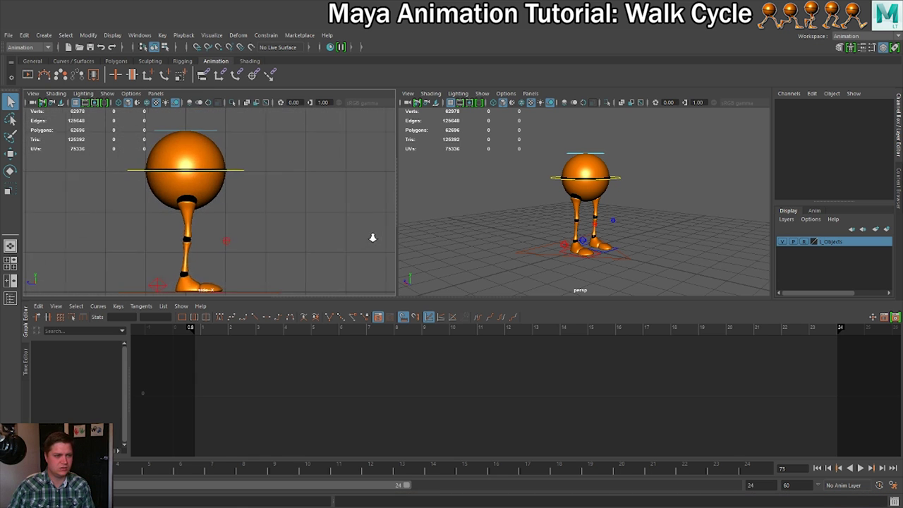
scroll(373, 238, "down", 3)
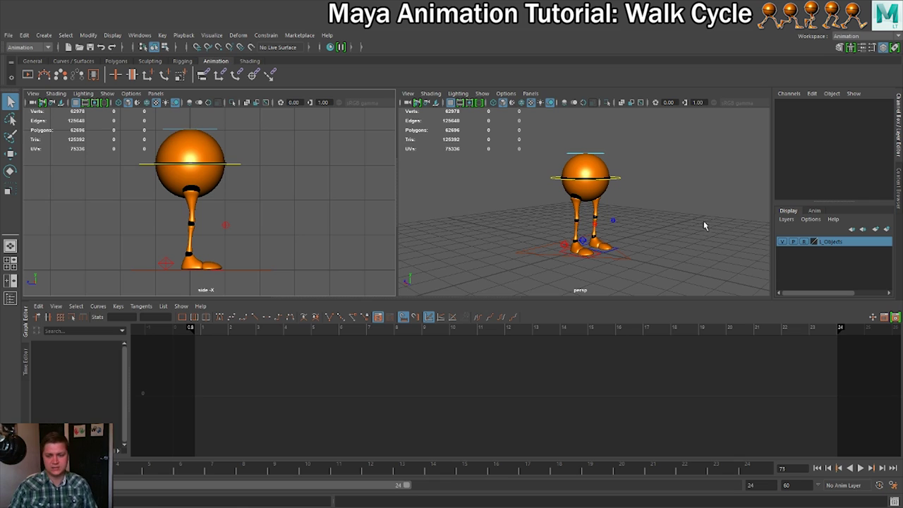
Step: In the Time Slider preferences, set the playback start and animation start to 1 and check the playback speed options
left_click(895, 487)
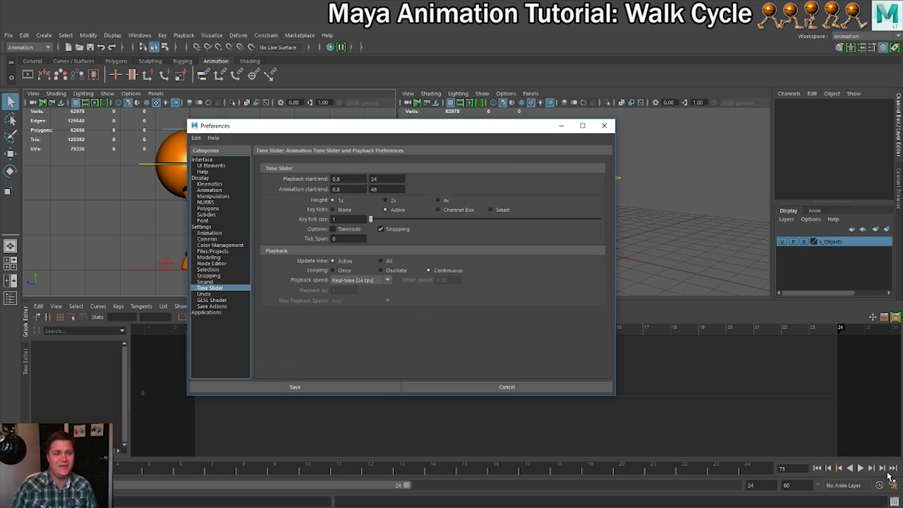
left_click_drag(422, 130, 443, 111)
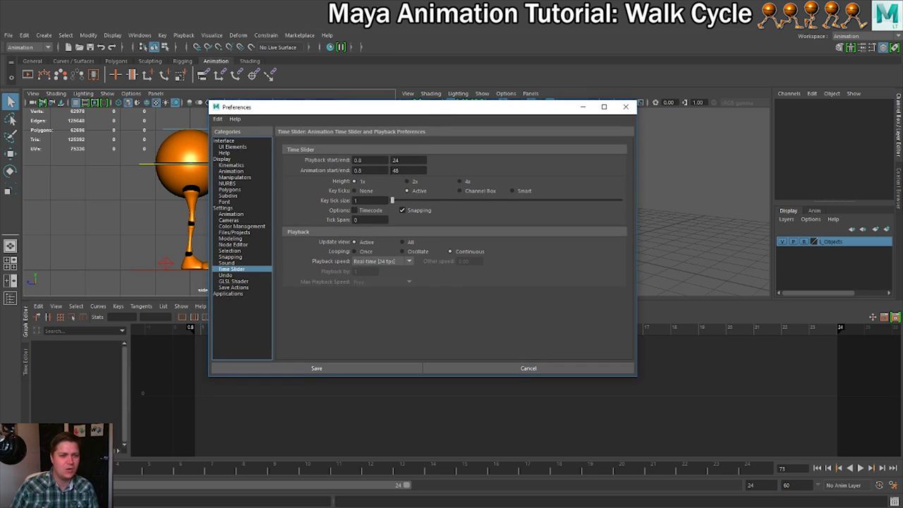
double_click(358, 160)
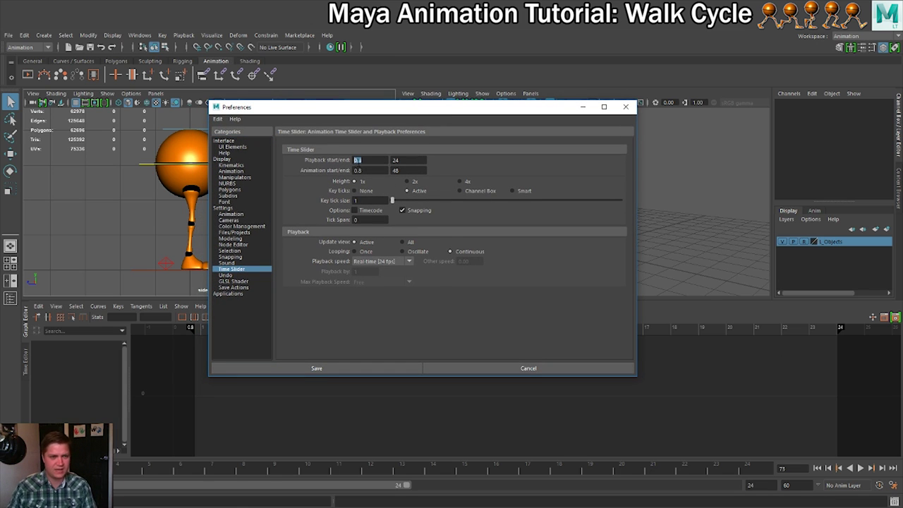
type("1")
double_click(358, 170)
type("1")
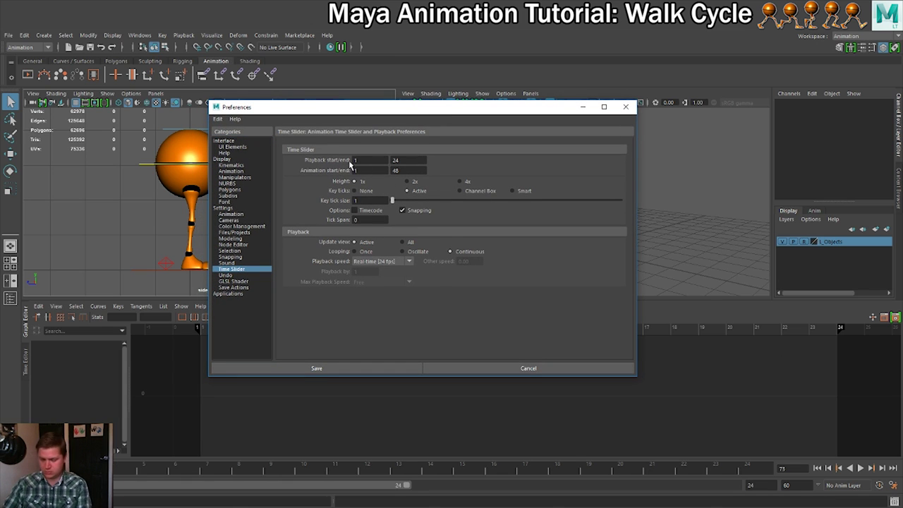
key("Return")
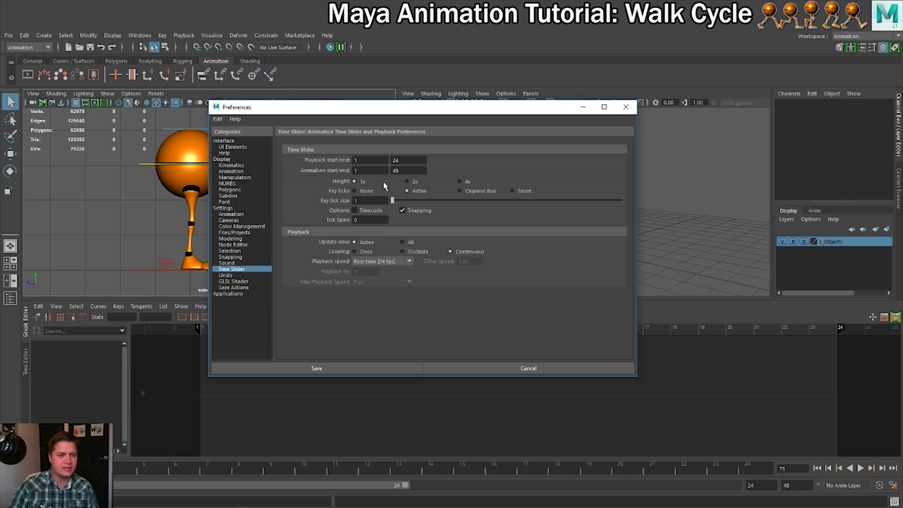
left_click(402, 266)
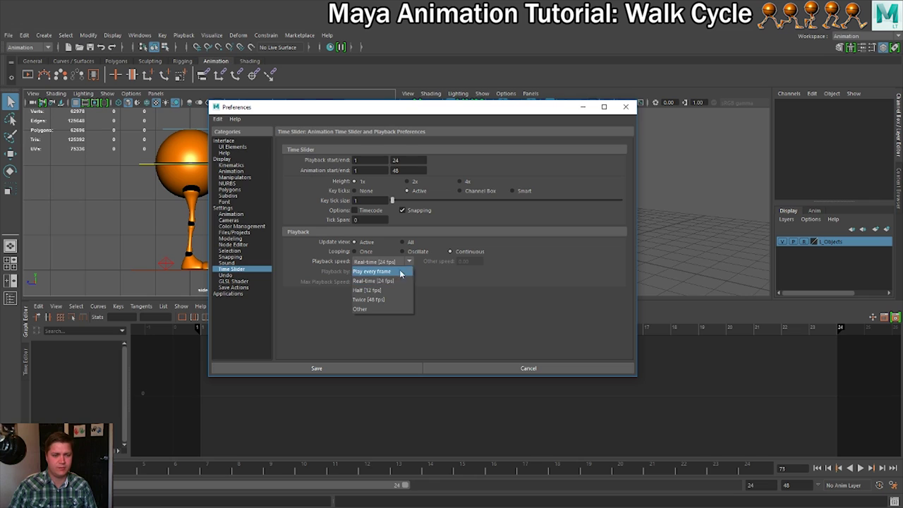
left_click(411, 263)
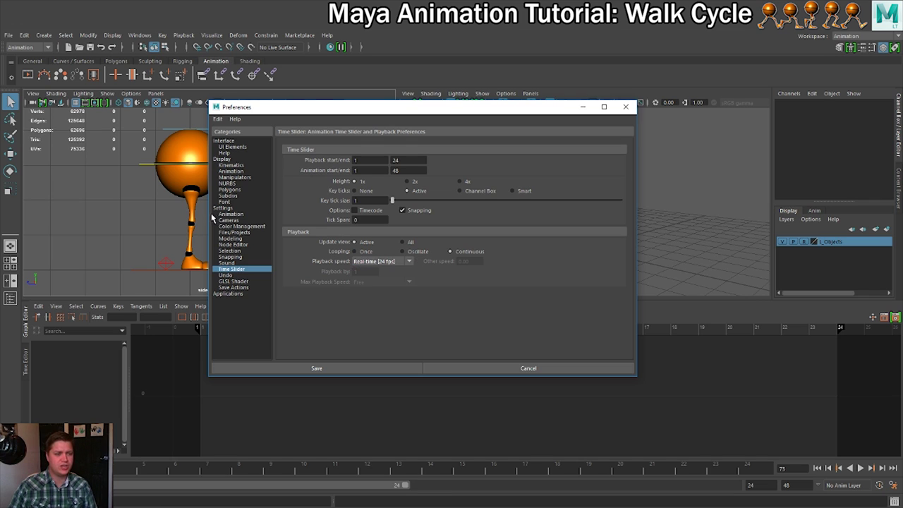
Step: In the Animation preferences, set the default in tangent and default out tangent to Spline and save the preferences
left_click(230, 214)
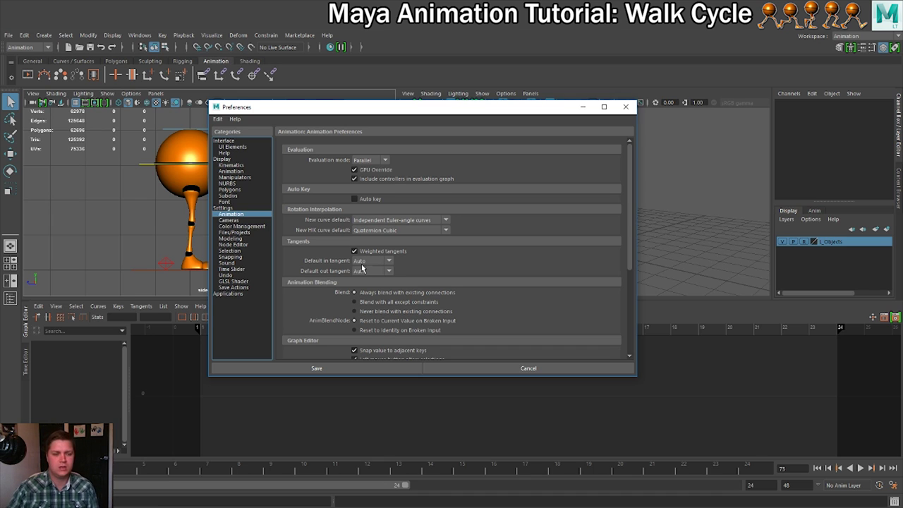
left_click(371, 261)
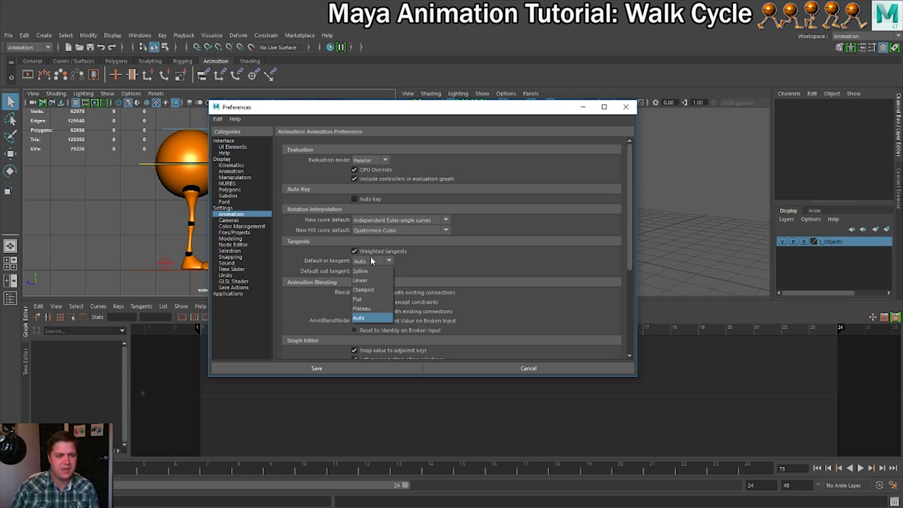
left_click(367, 271)
left_click(369, 271)
left_click(369, 282)
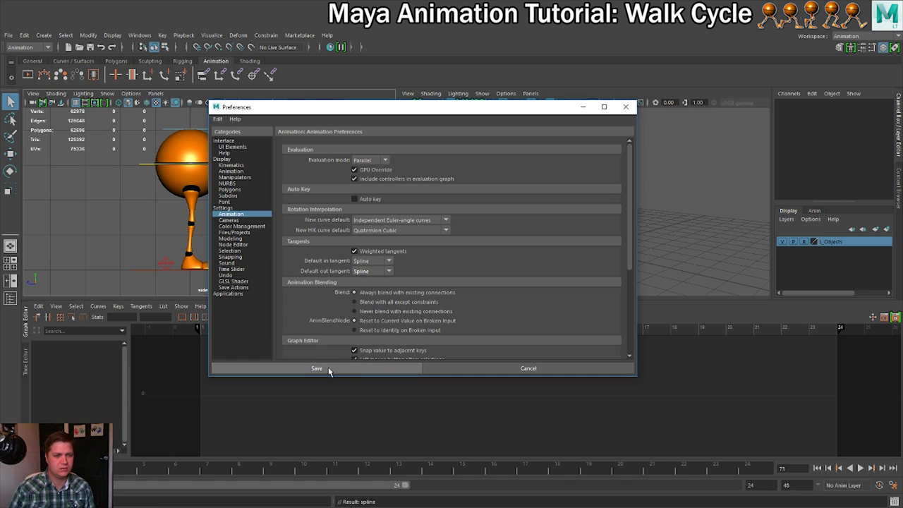
left_click(316, 368)
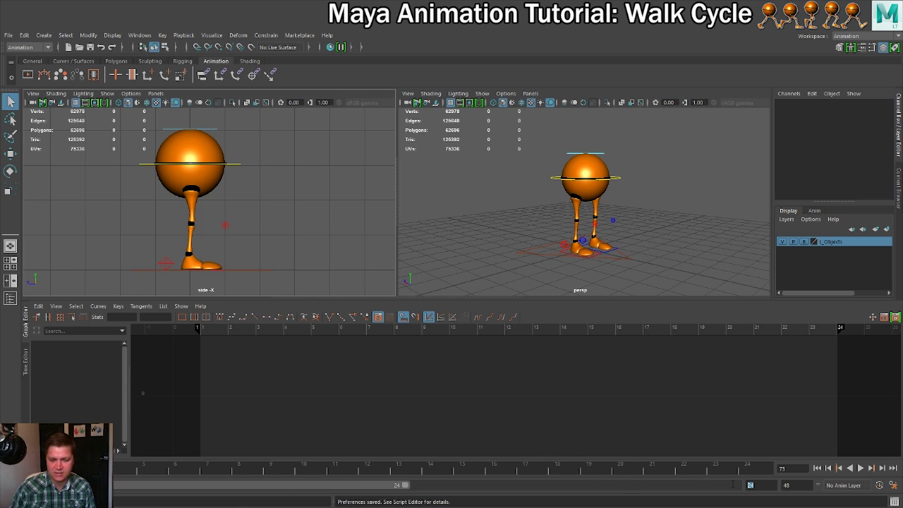
Step: Set the playback range end to frame 25 and move the current time to frame 1, then to frame 25
type("2")
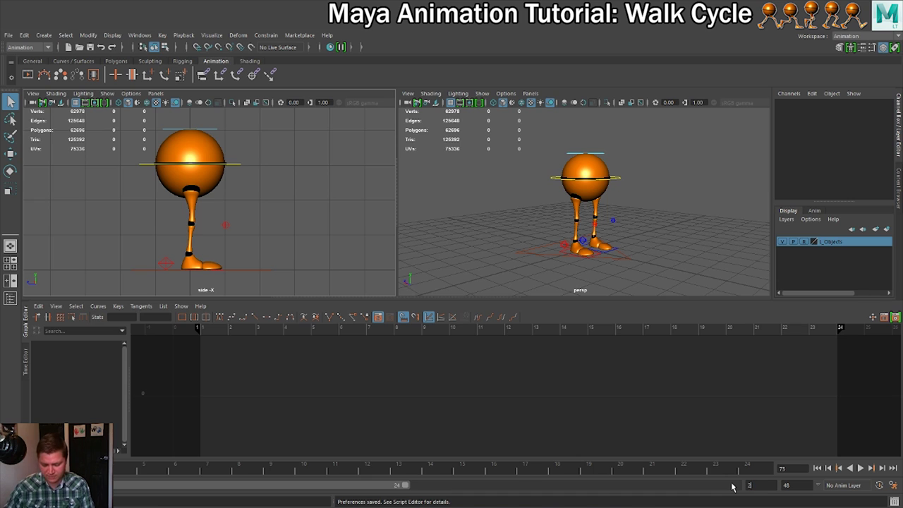
type("5")
key("Return")
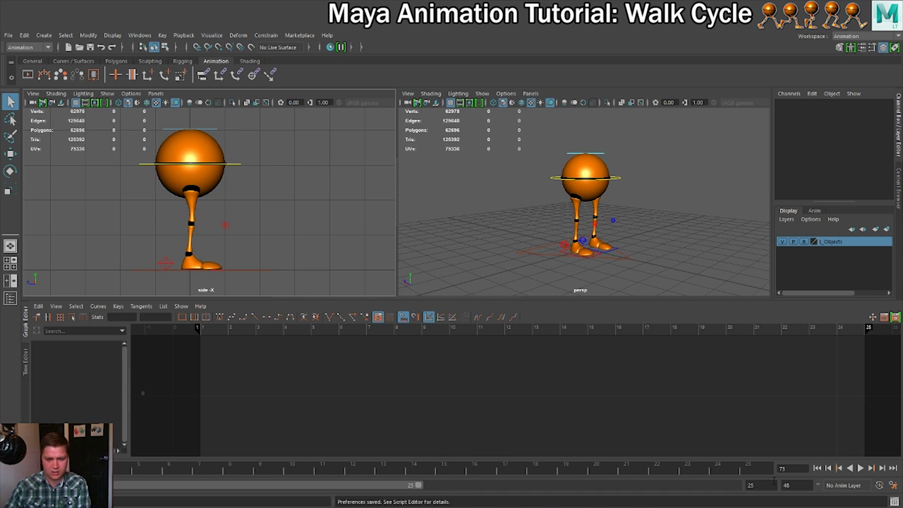
key("alt+shift+v")
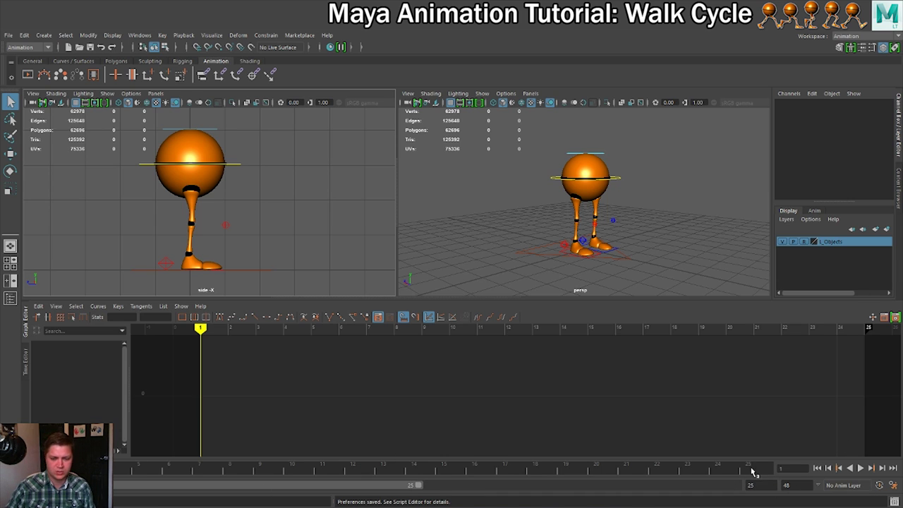
left_click(751, 471)
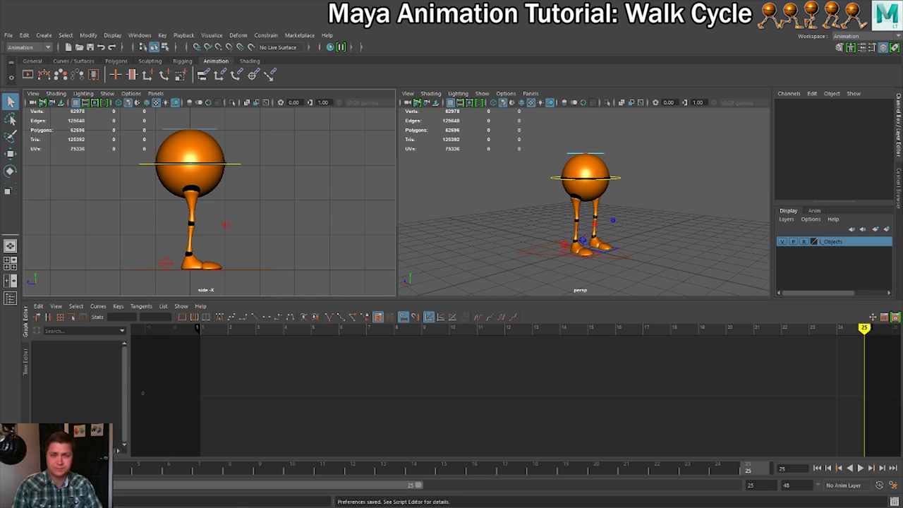
Step: At frame 1, pose the main body control at about Translate Y -0.134, Translate Z -0.174 and Rotate X -5.342
left_click(880, 486)
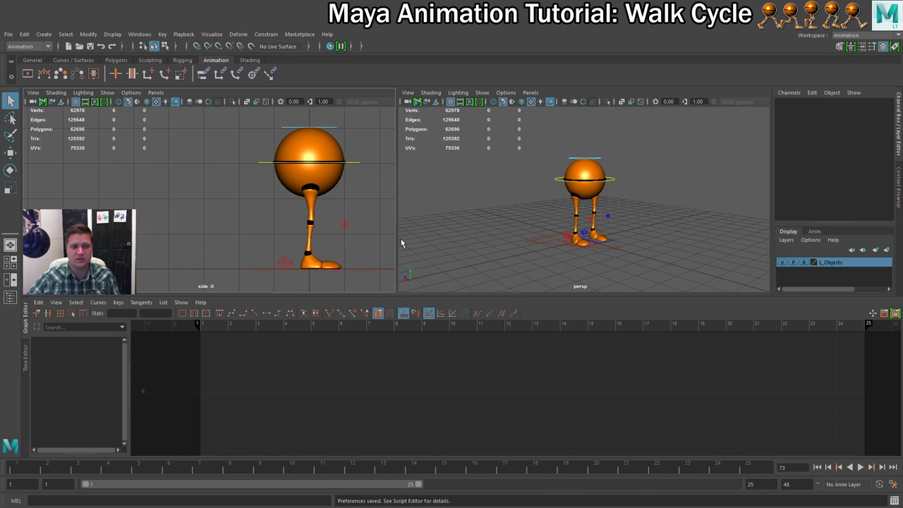
left_click(355, 162)
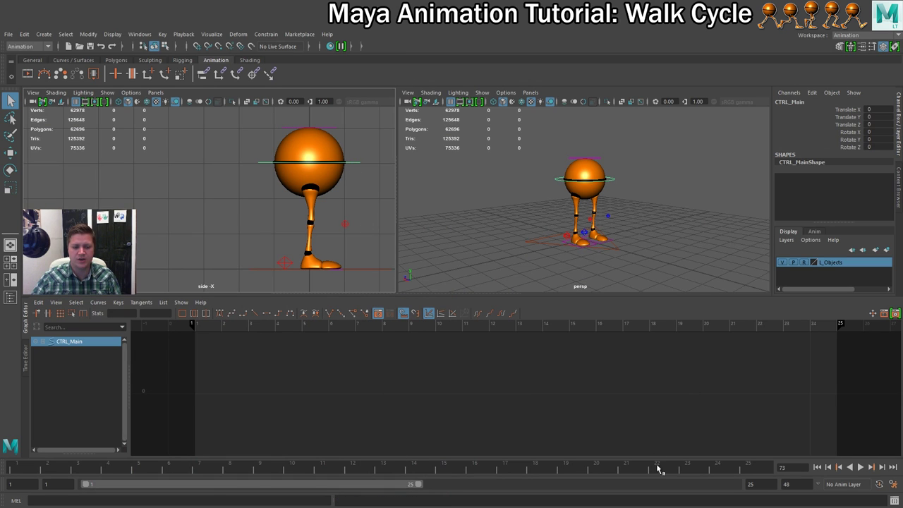
left_click(19, 467)
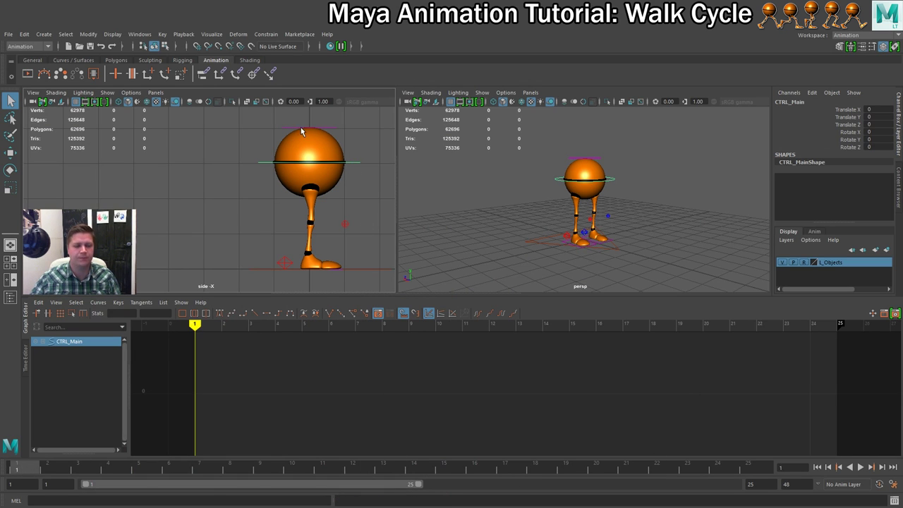
key("w")
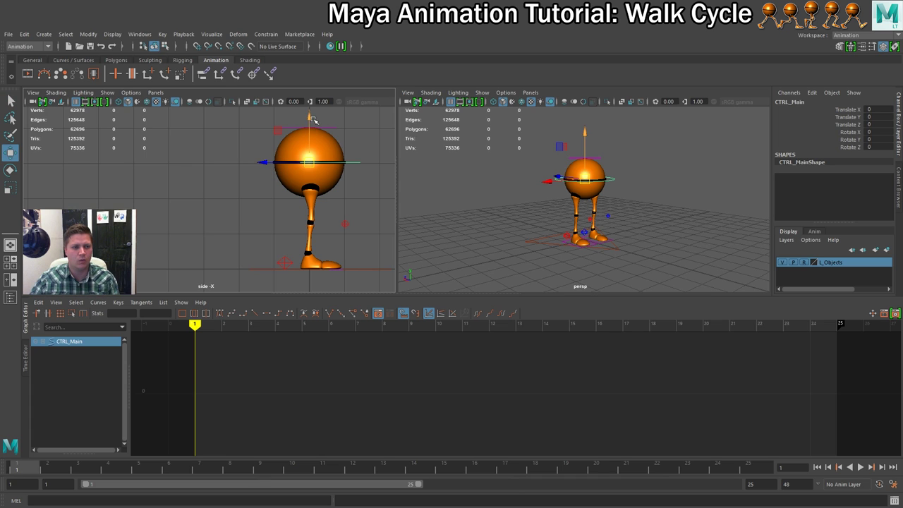
left_click_drag(311, 117, 311, 123)
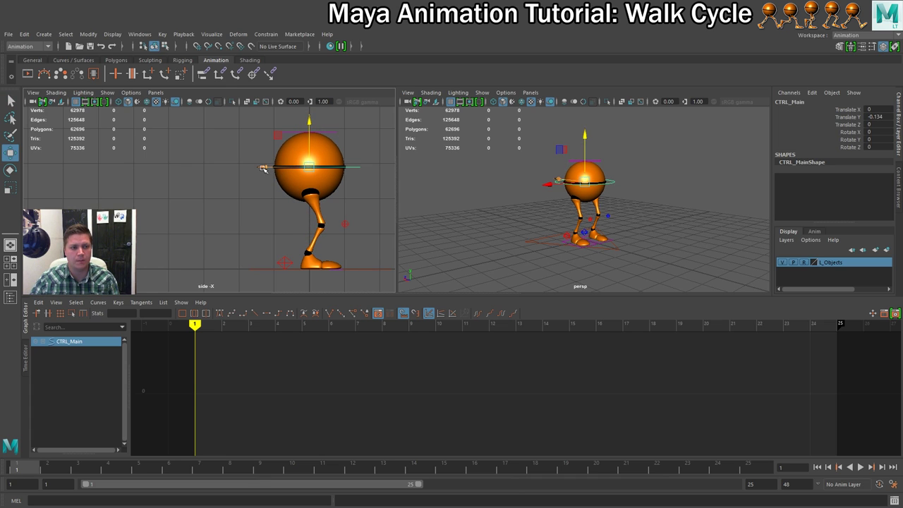
left_click_drag(264, 168, 270, 169)
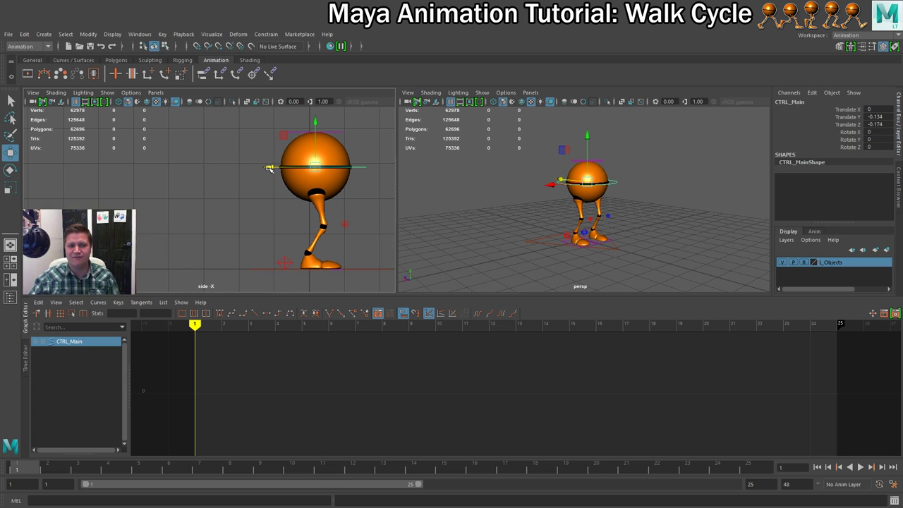
key("e")
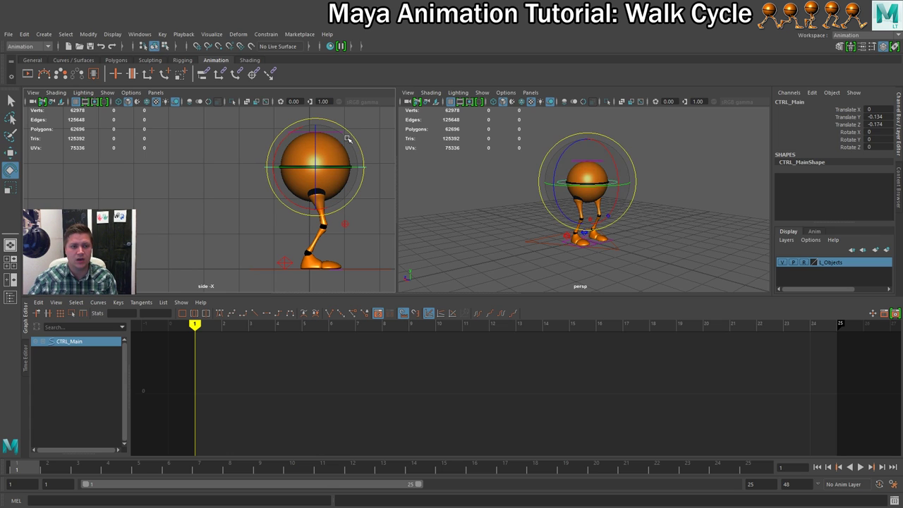
left_click_drag(352, 135, 357, 138)
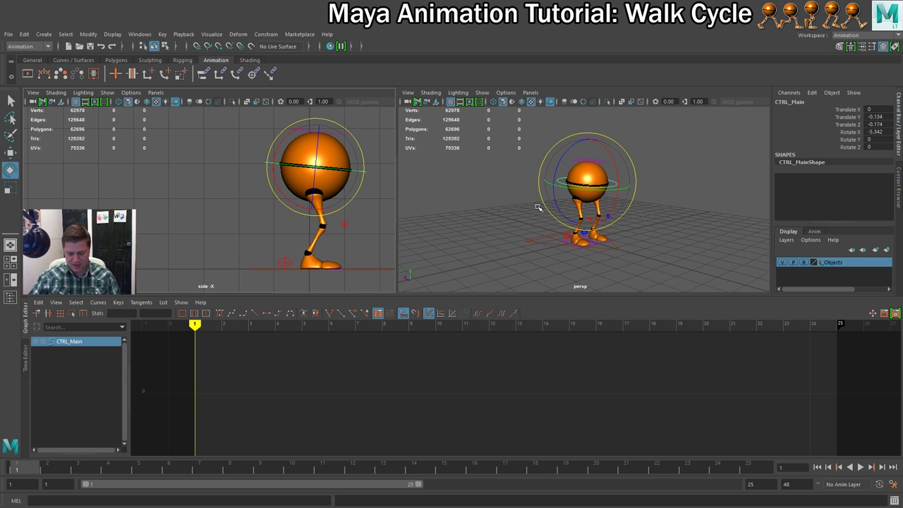
Step: Move the right heel control to about 0.629 and the left heel control to about -0.455 in Translate Z
left_click(565, 216)
left_click_drag(565, 216, 582, 219, "alt")
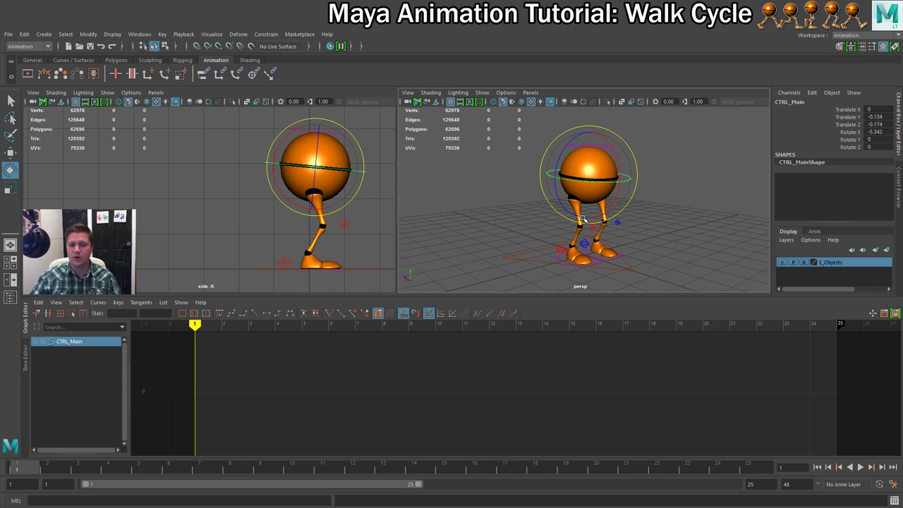
left_click(533, 282)
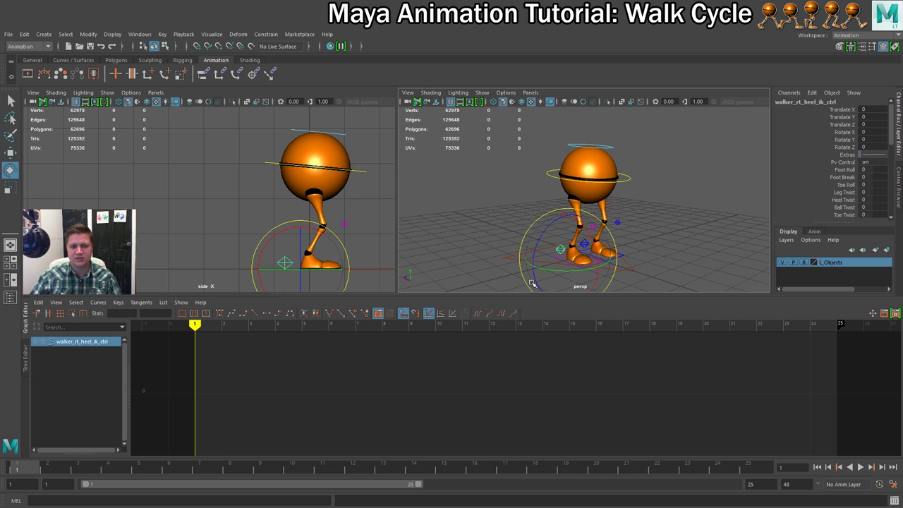
key("w")
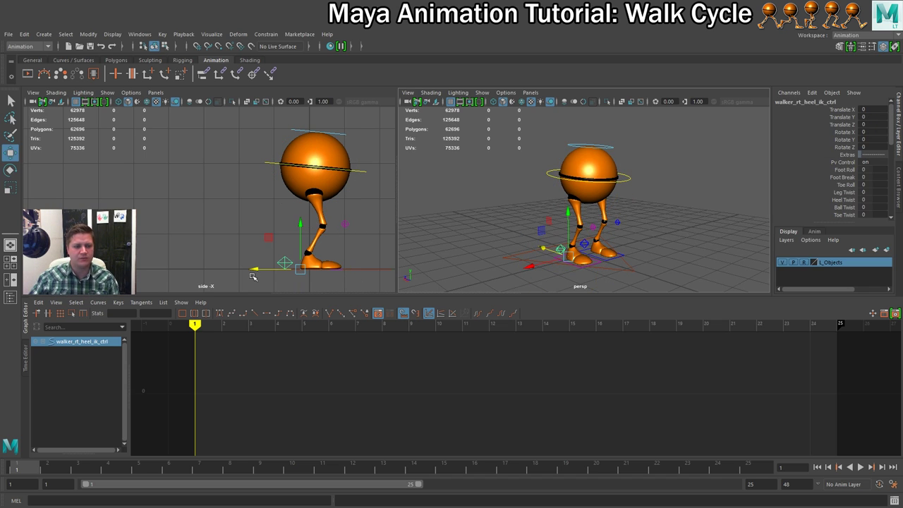
left_click_drag(254, 270, 276, 270)
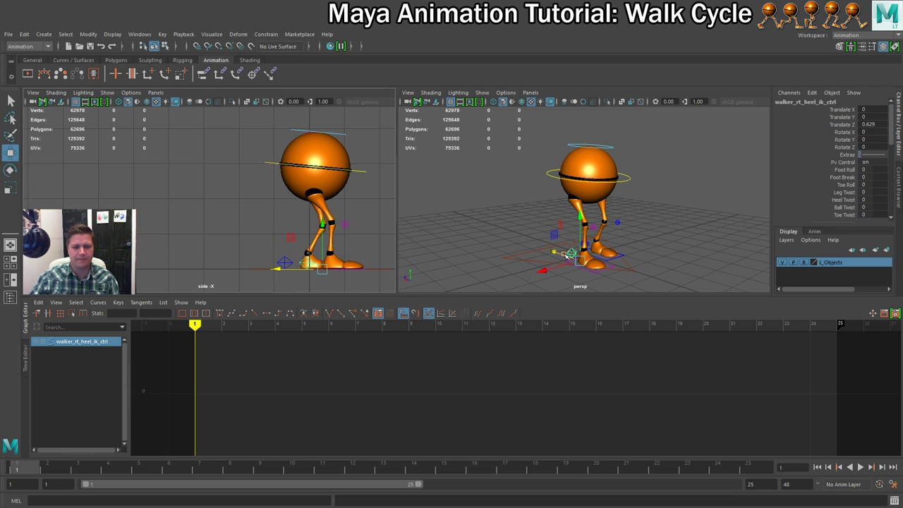
left_click(283, 262)
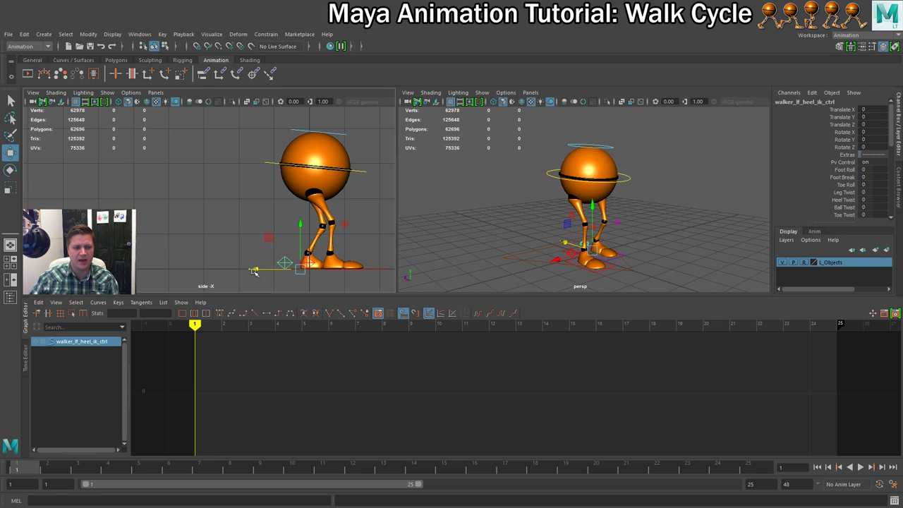
left_click_drag(252, 270, 236, 268)
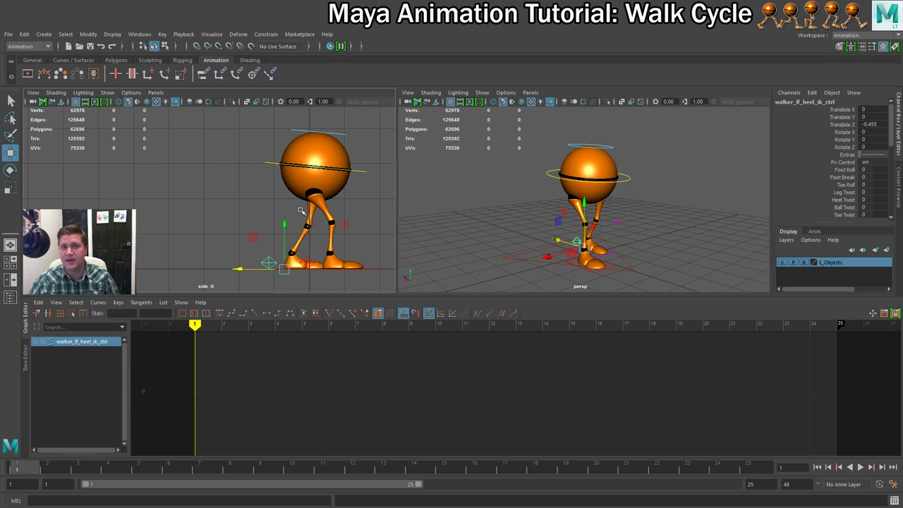
Step: Twist and tilt the main body control to about Rotate X -6.35, Rotate Y 11.354 and Rotate Z -5.559
left_click_drag(366, 163, 349, 191)
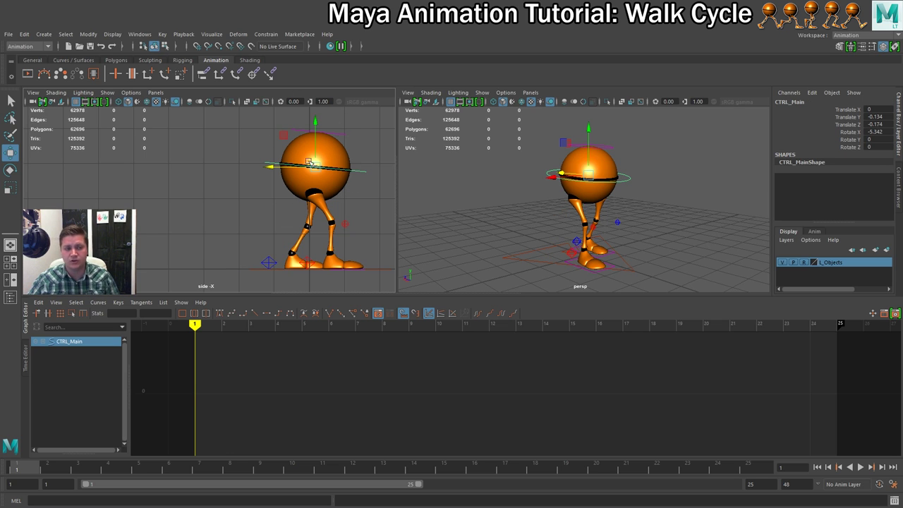
key("e")
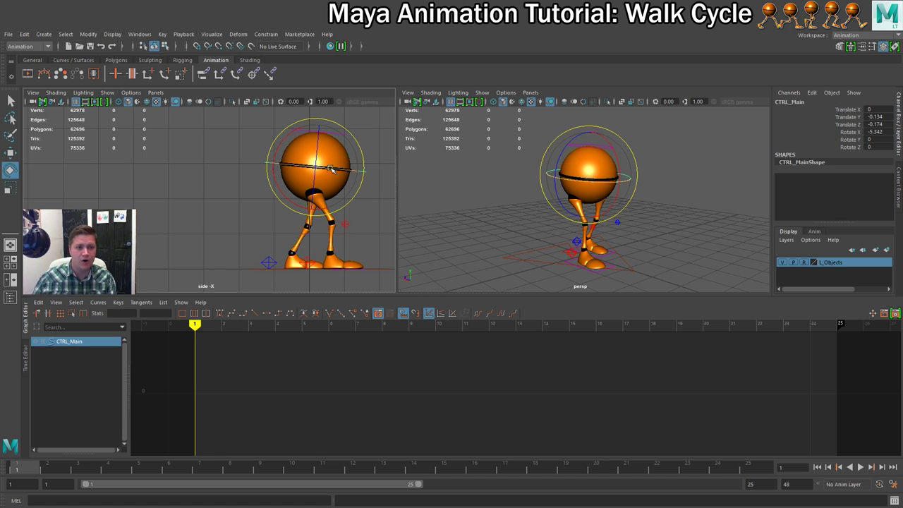
left_click_drag(331, 170, 339, 170)
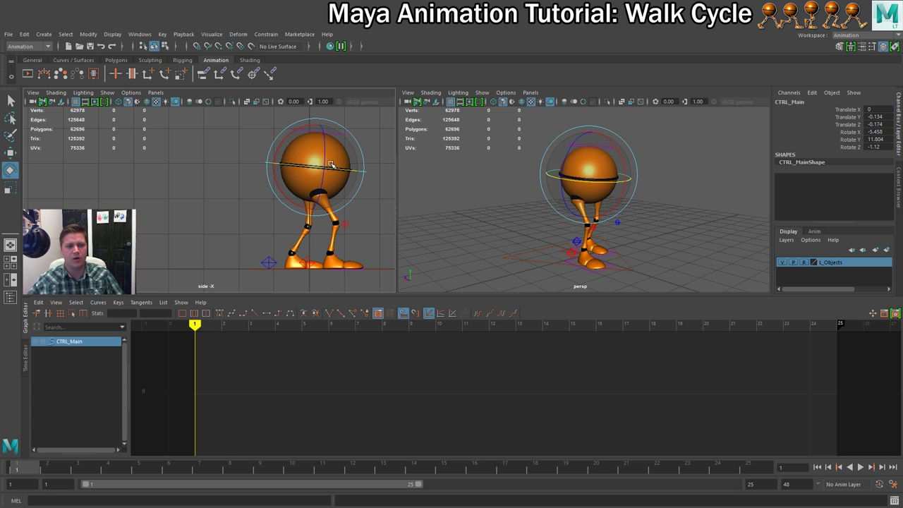
left_click_drag(327, 151, 327, 151)
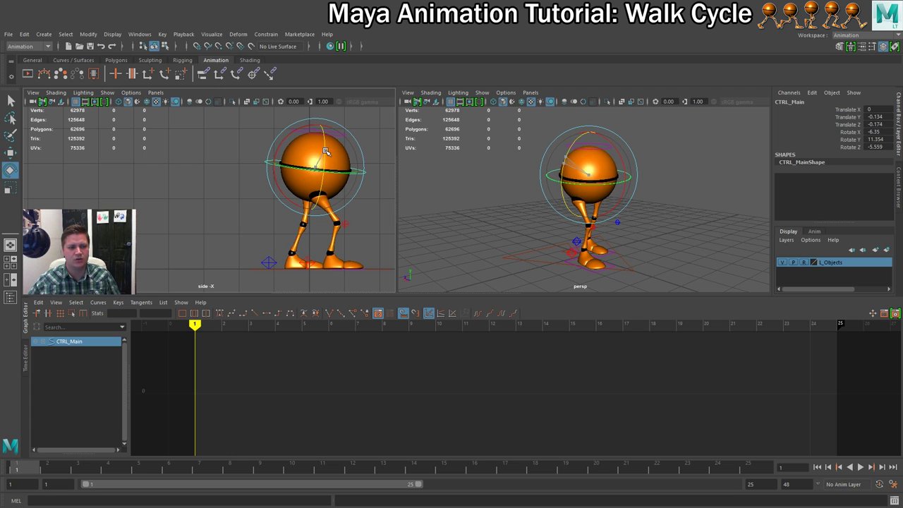
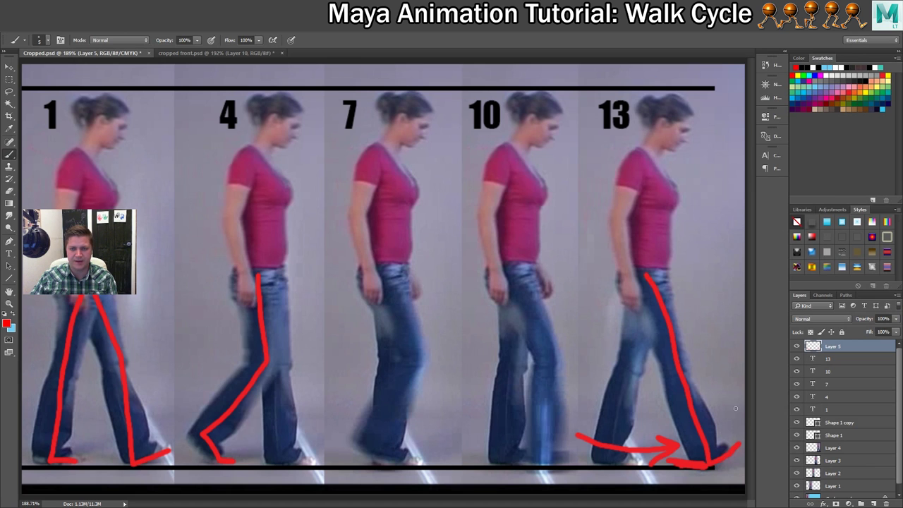
Step: Switch back to Maya LT and plant the right foot on its heel with Foot Roll about -35.9 and Translate Z about 1.459
left_click(858, 7)
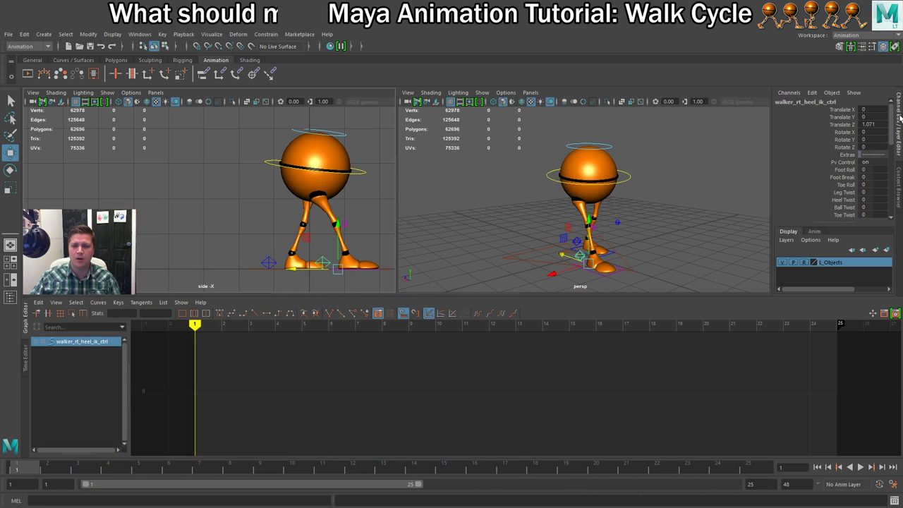
left_click(863, 139)
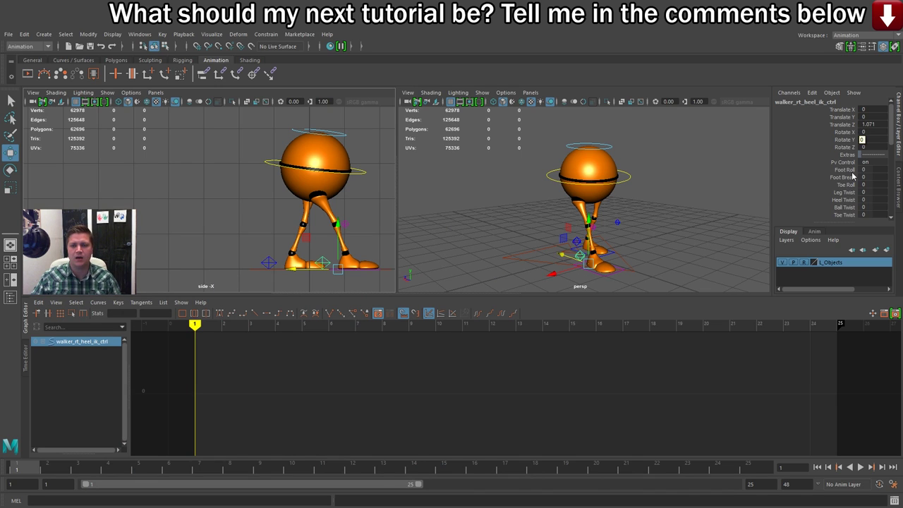
scroll(854, 177, "down", 1)
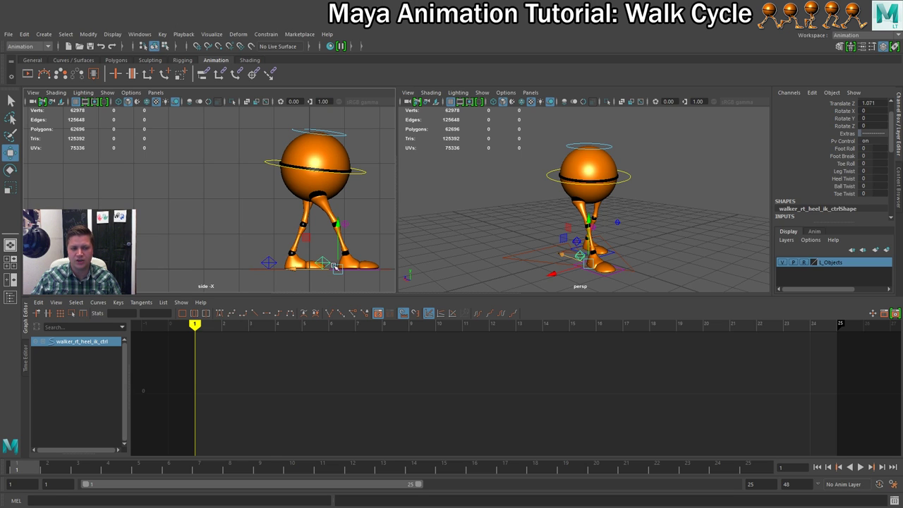
left_click(846, 149)
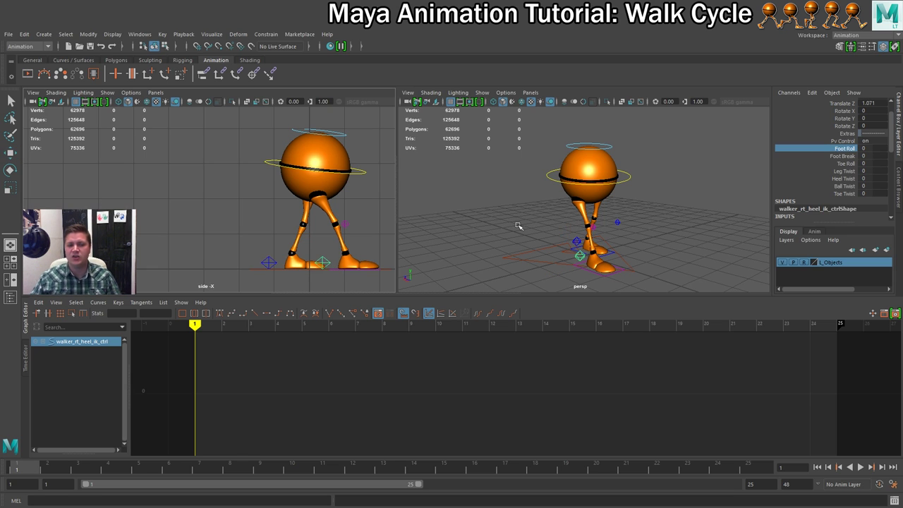
middle_click_drag(439, 222, 247, 243)
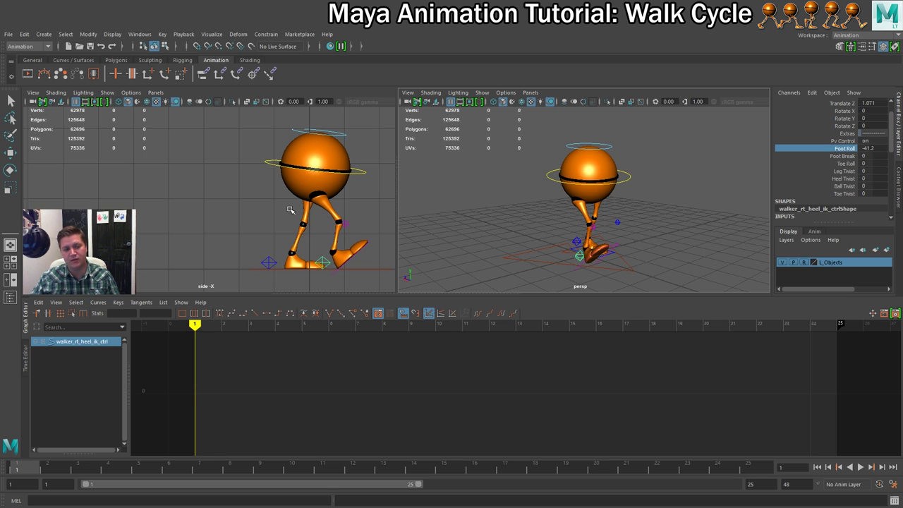
key("w")
mouse_move(298, 278)
middle_mouse_down()
mouse_move(298, 288)
mouse_move(295, 259)
mouse_move(305, 271)
middle_mouse_up()
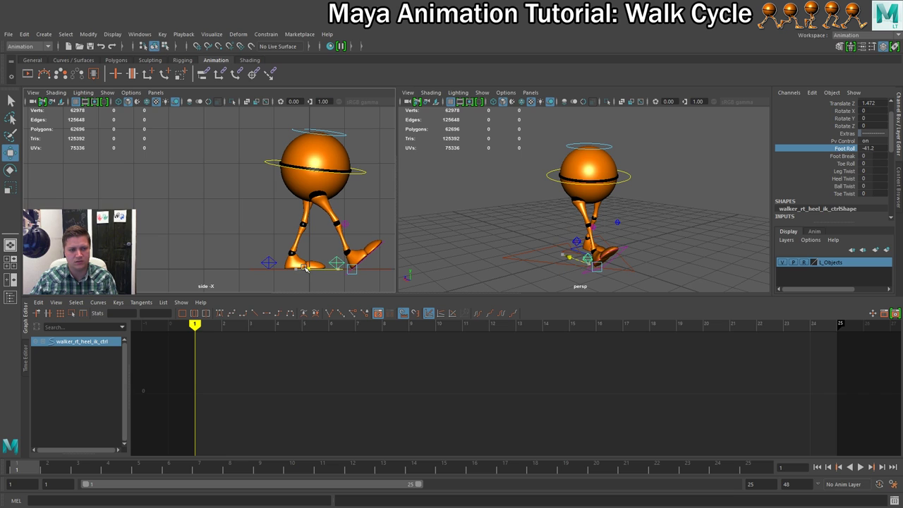
key("e")
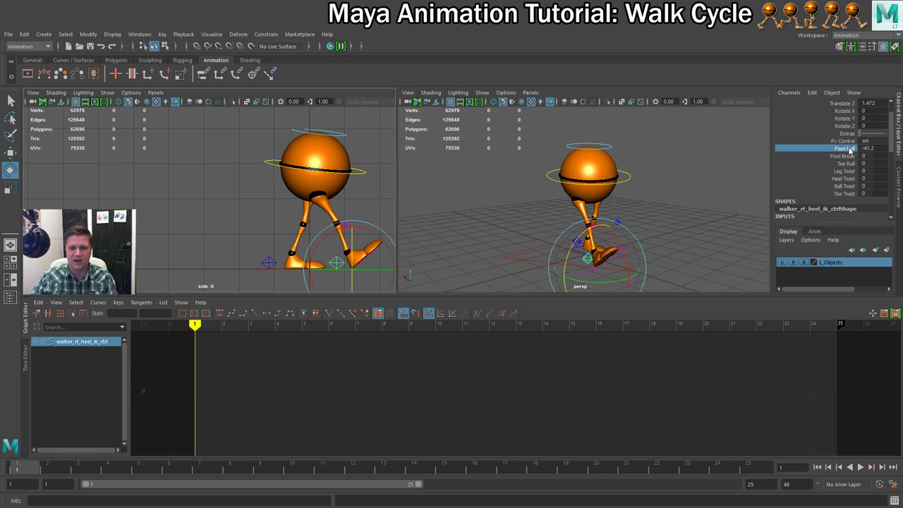
key("q")
middle_click_drag(523, 215, 538, 211)
key("w")
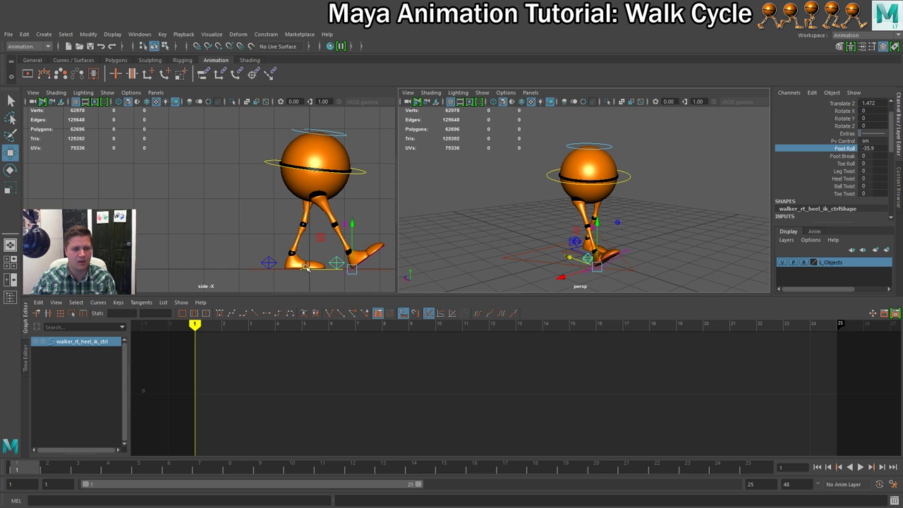
left_click_drag(308, 268, 307, 268)
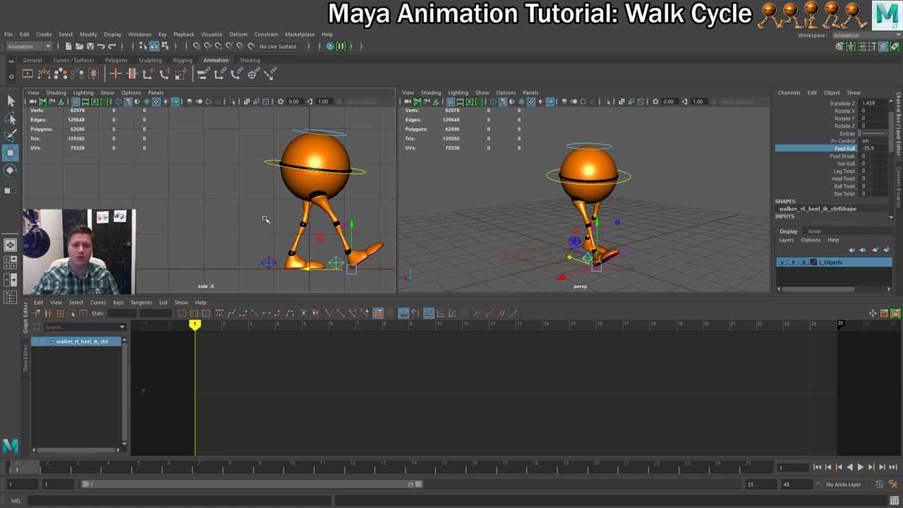
Step: Nudge the left heel control to about -0.442 in Translate Z, and trace the rear leg of pose 13 on the Photoshop reference
left_click(268, 263)
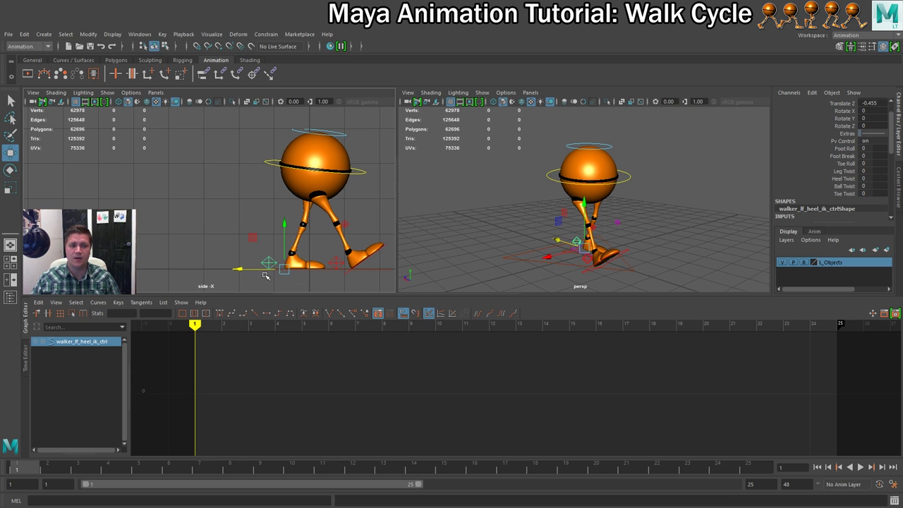
left_click_drag(243, 271, 242, 271)
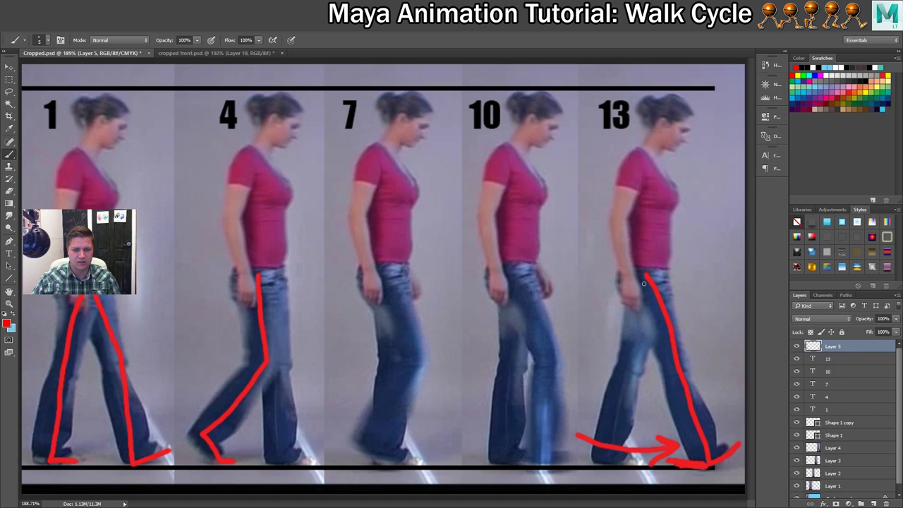
left_click_drag(644, 284, 606, 439)
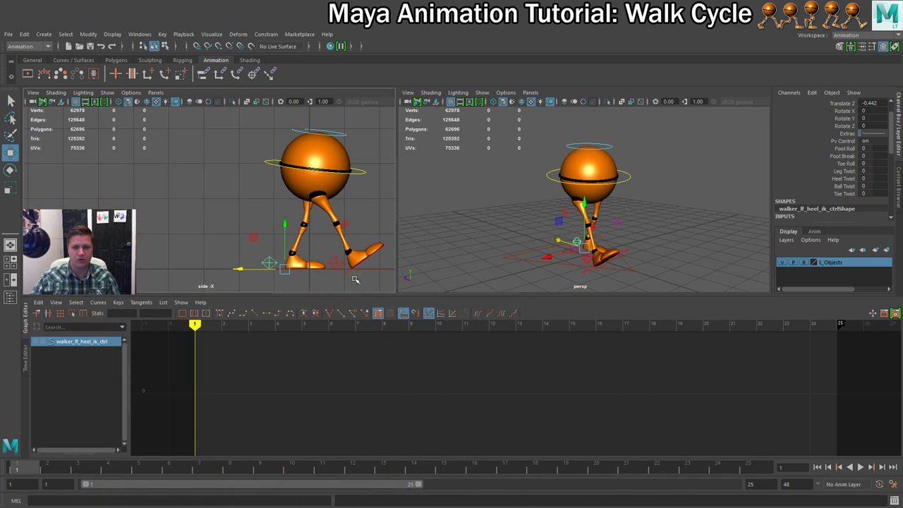
Step: Back in Maya LT, set the left heel control's Foot Roll and Foot Break to about 54.8 and Translate Z to about -1.285
left_click(844, 149)
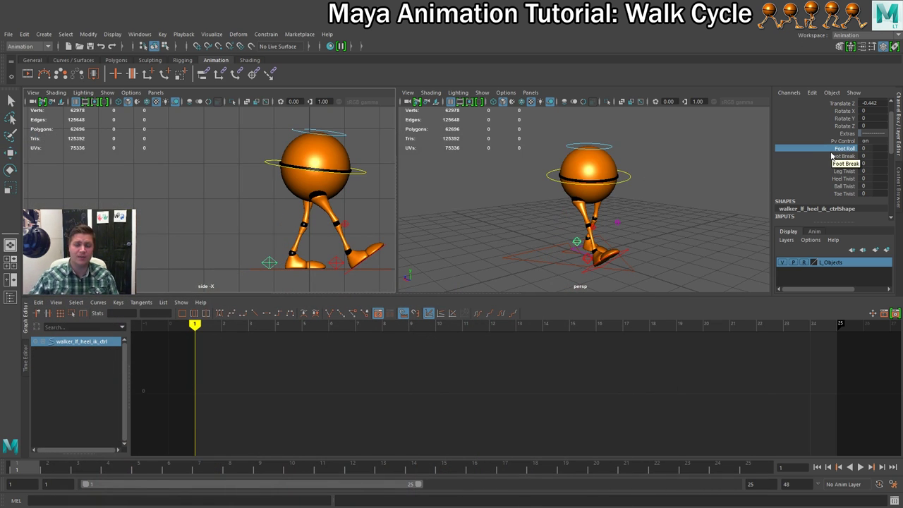
left_click(845, 156, "ctrl")
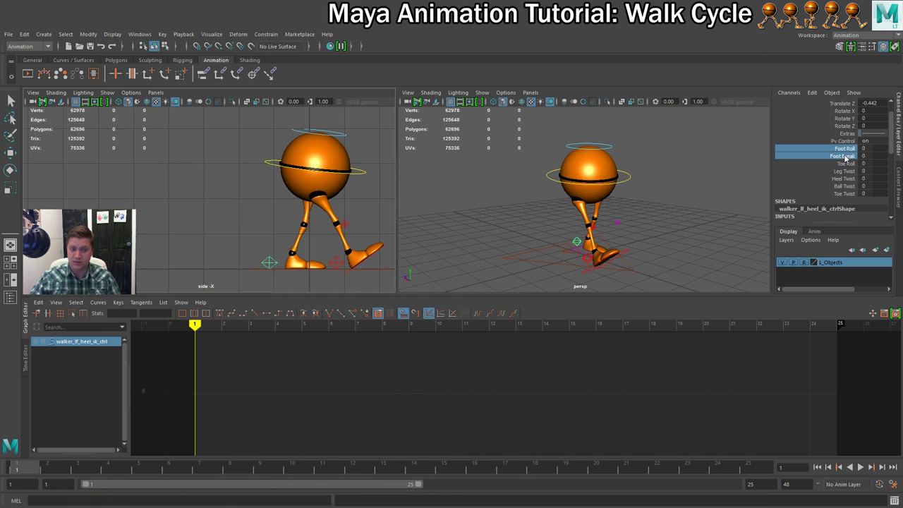
middle_click_drag(472, 218, 728, 220)
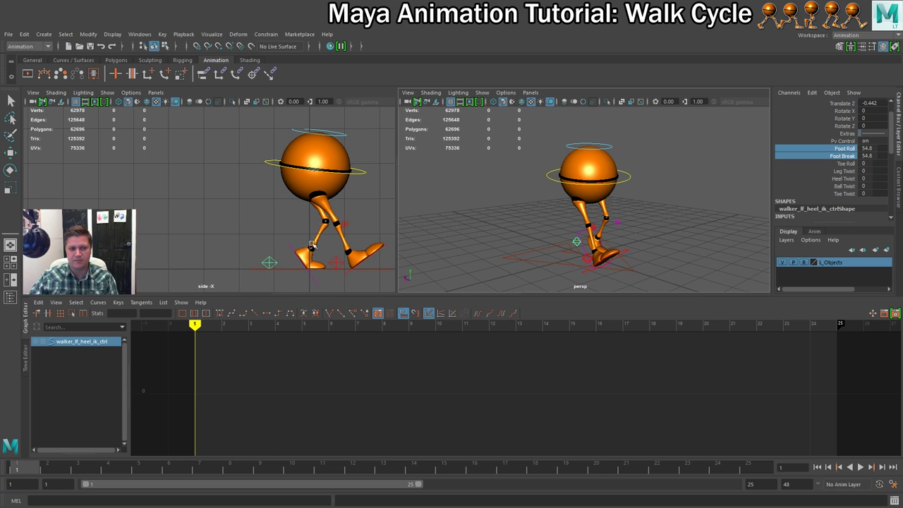
key("w")
left_click_drag(244, 273, 208, 265)
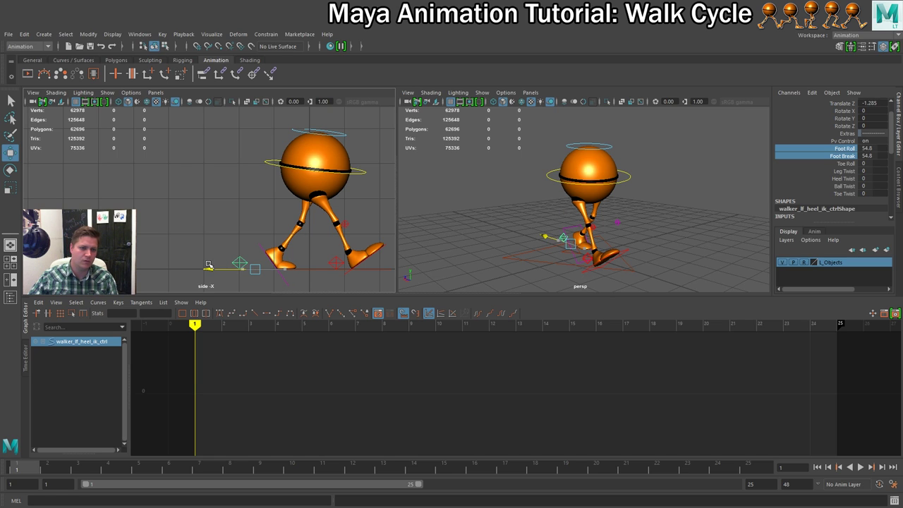
Step: Key all of the walker's controls at frame 1, and check the keyed channels on both heel controls and the main body control
left_click_drag(208, 266, 209, 265)
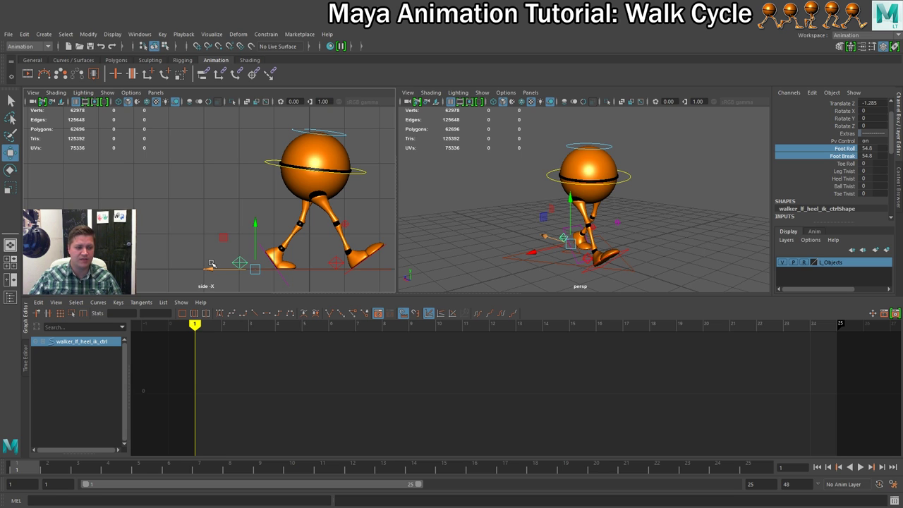
left_click(210, 266)
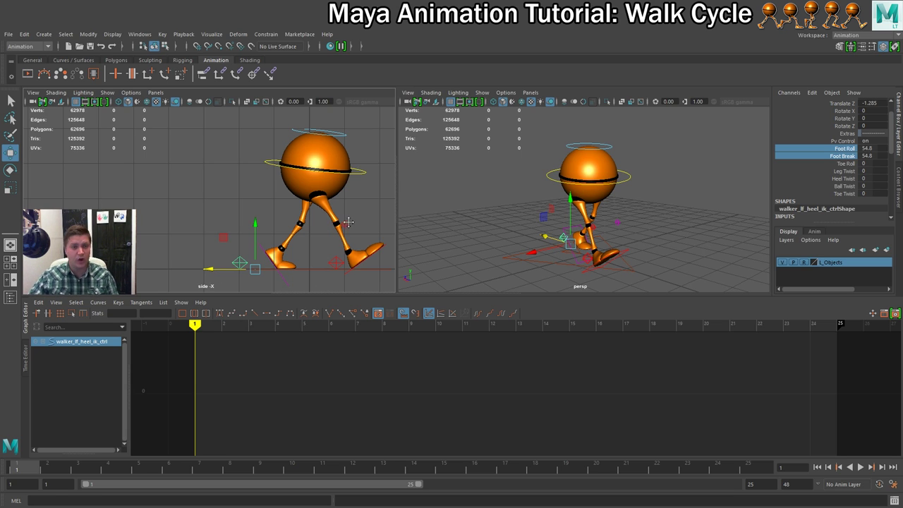
scroll(317, 218, "down", 2)
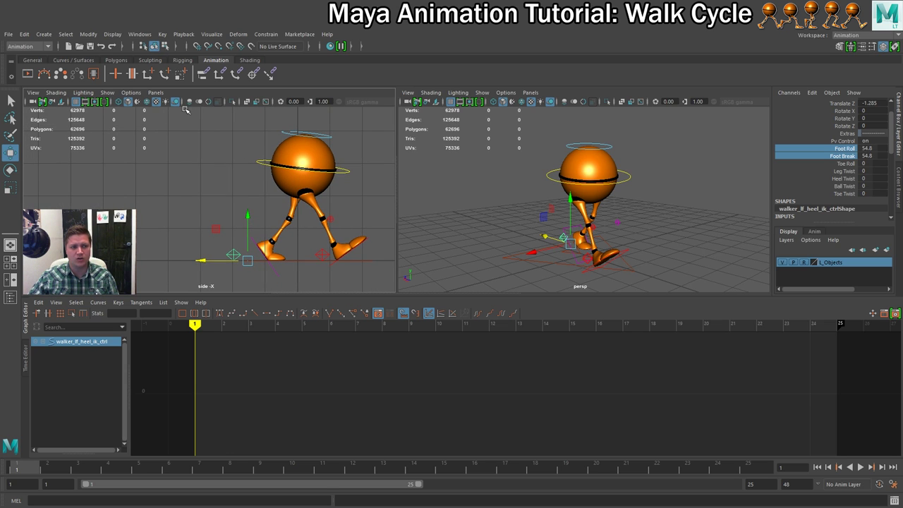
left_click_drag(186, 109, 393, 281)
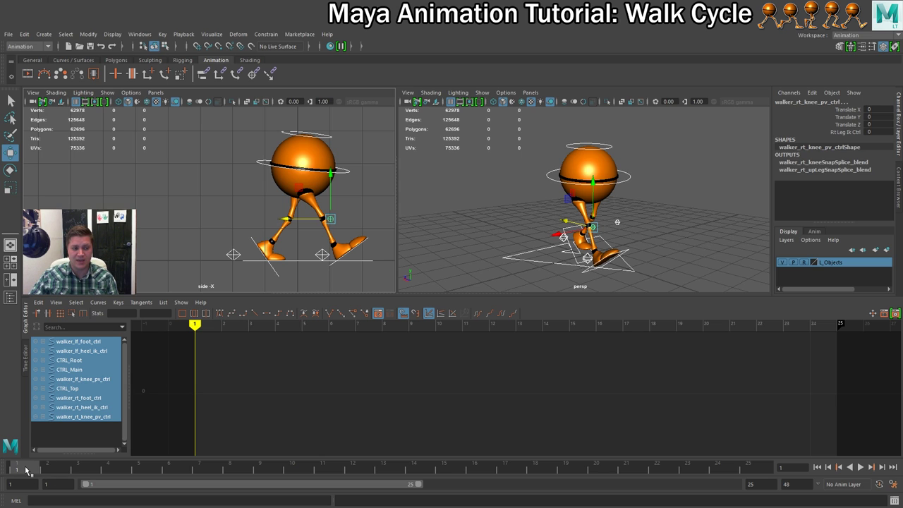
key("s")
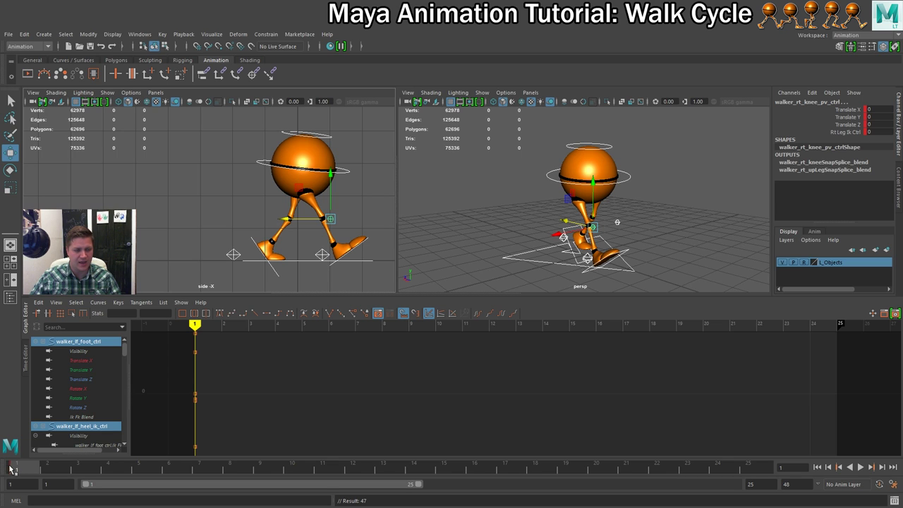
left_click(358, 210)
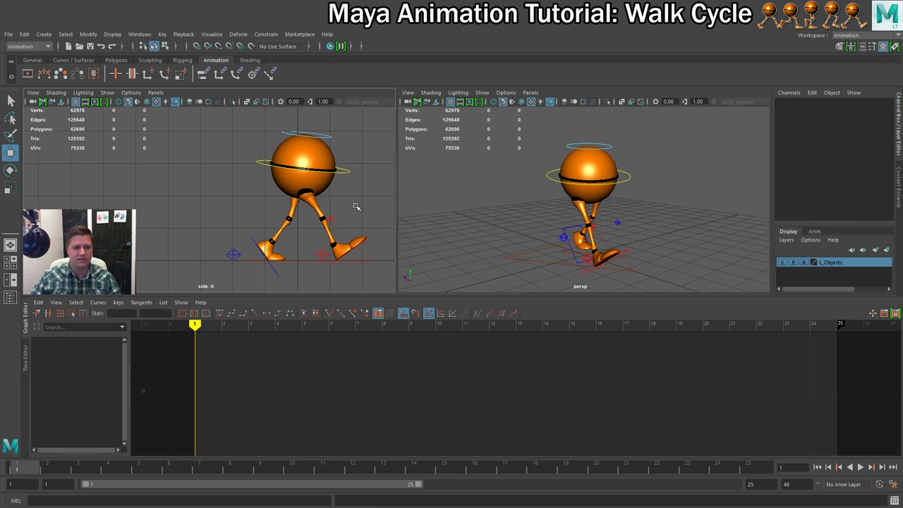
left_click(323, 254)
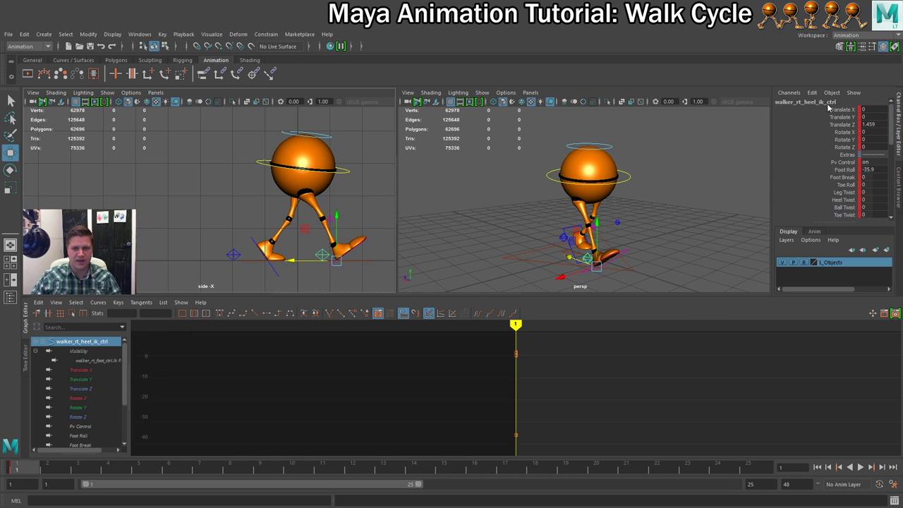
left_click(235, 256)
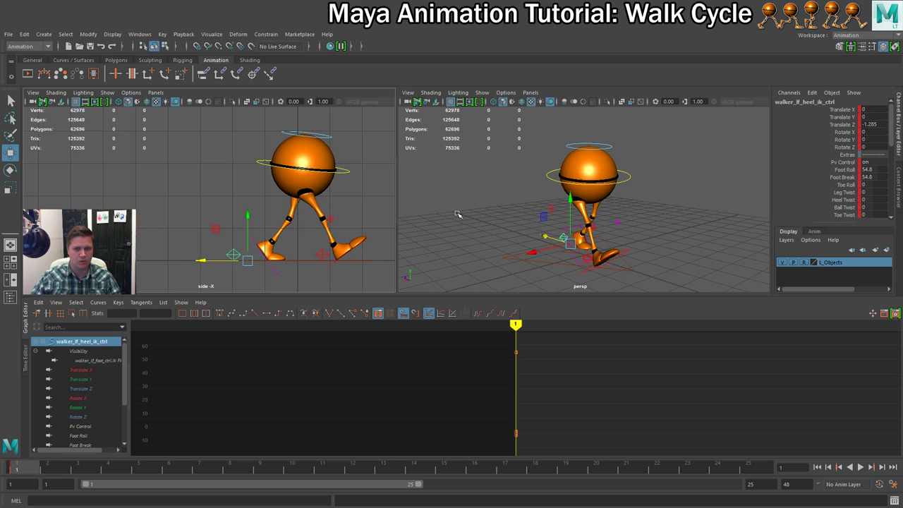
left_click(621, 178)
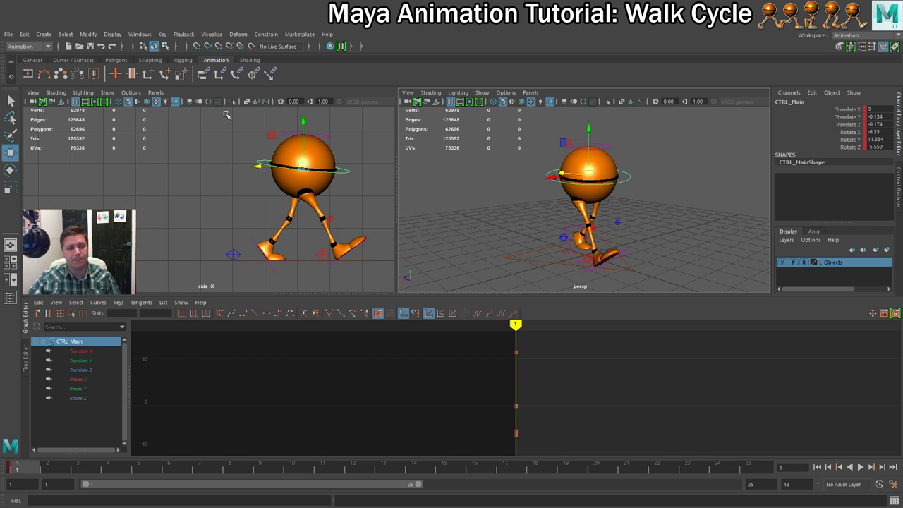
Step: Key all of the walker's controls in the same pose at frames 25 and 13, and play back the cycle
left_click_drag(198, 110, 391, 281)
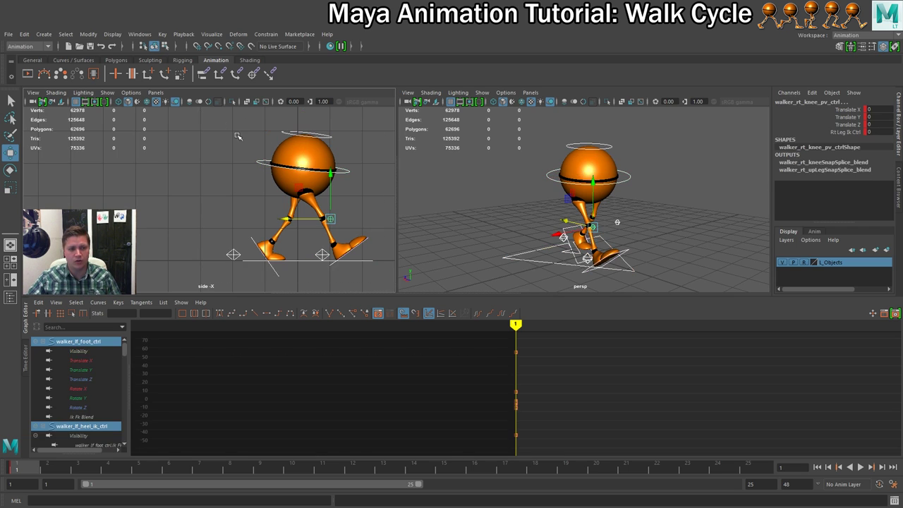
left_click(749, 469)
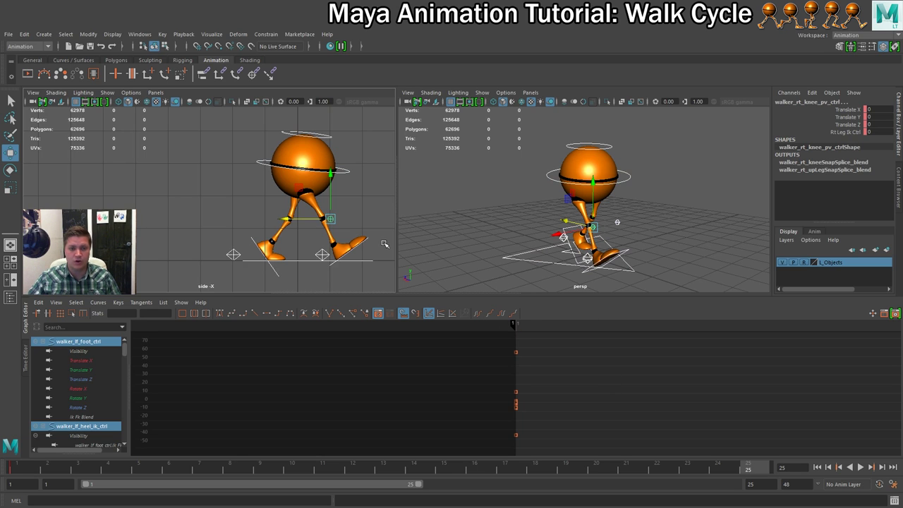
key("s")
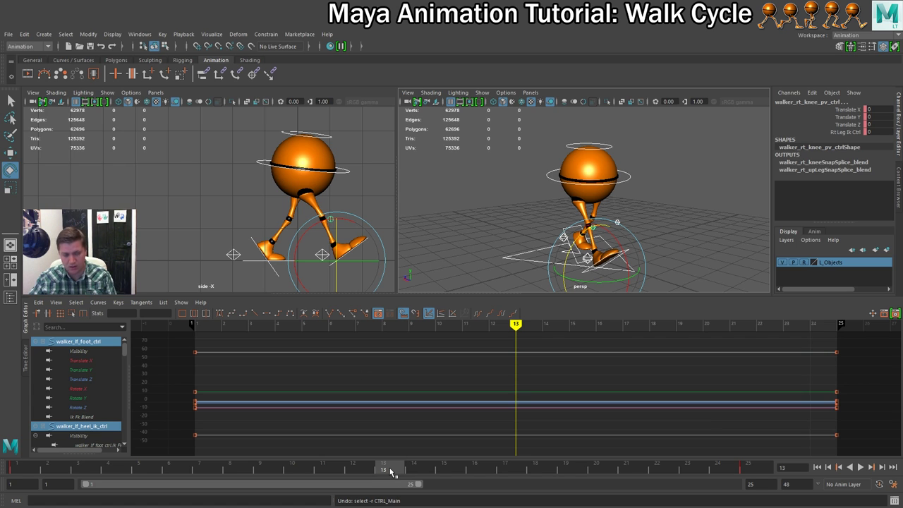
key("s")
left_click_drag(395, 471, 4, 466)
key("alt+v")
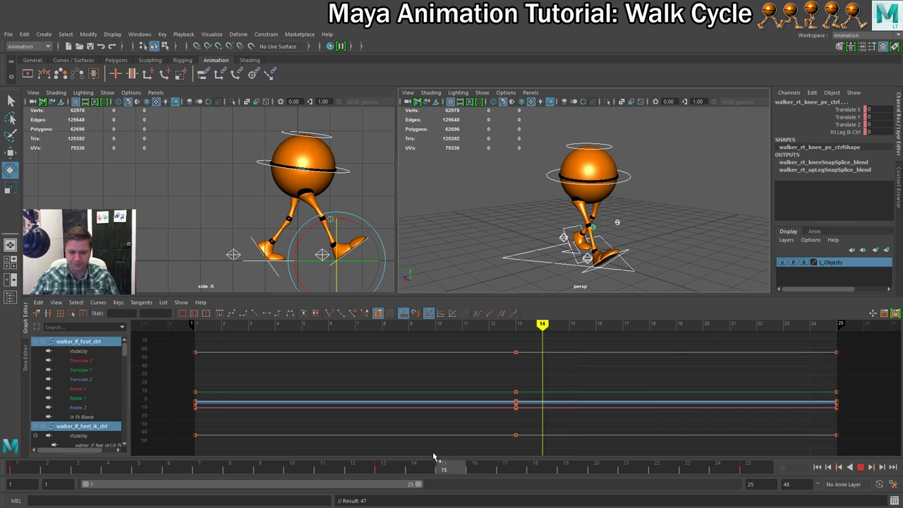
Step: At frame 13, mirror the main body control's twist and tilt by setting Rotate Y to -11.354 and Rotate Z to 5.559
left_click(383, 467)
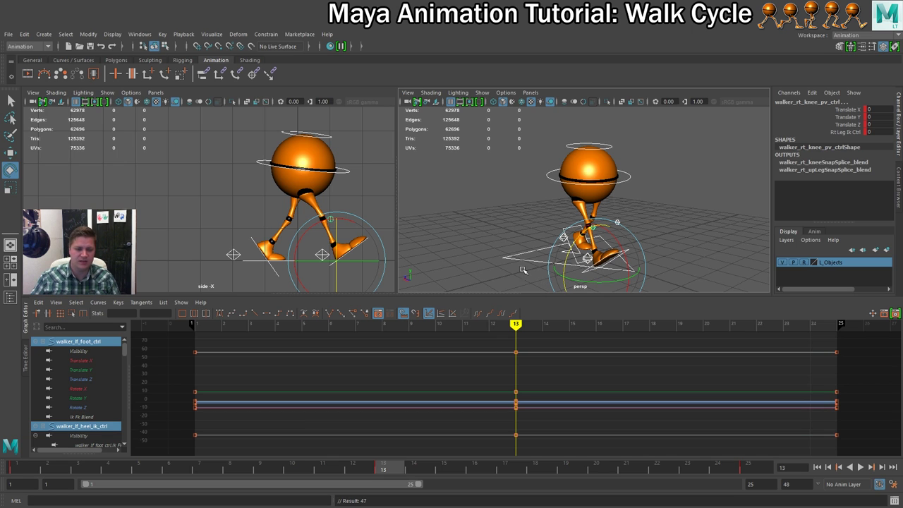
left_click(345, 175)
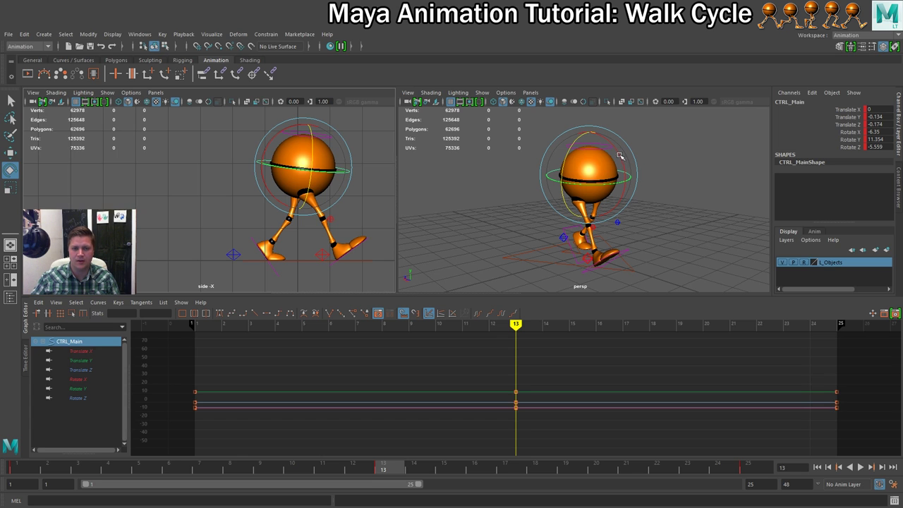
left_click_drag(621, 156, 625, 159)
key("ctrl+z")
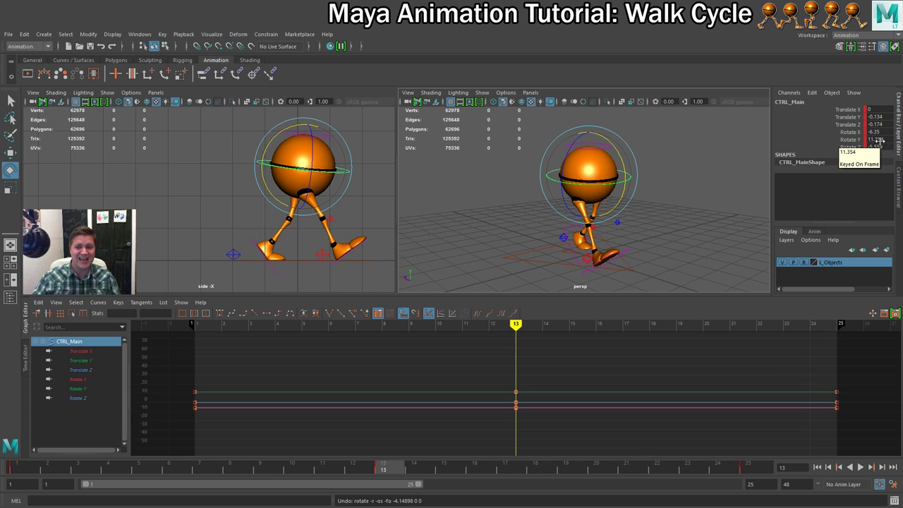
double_click(878, 140)
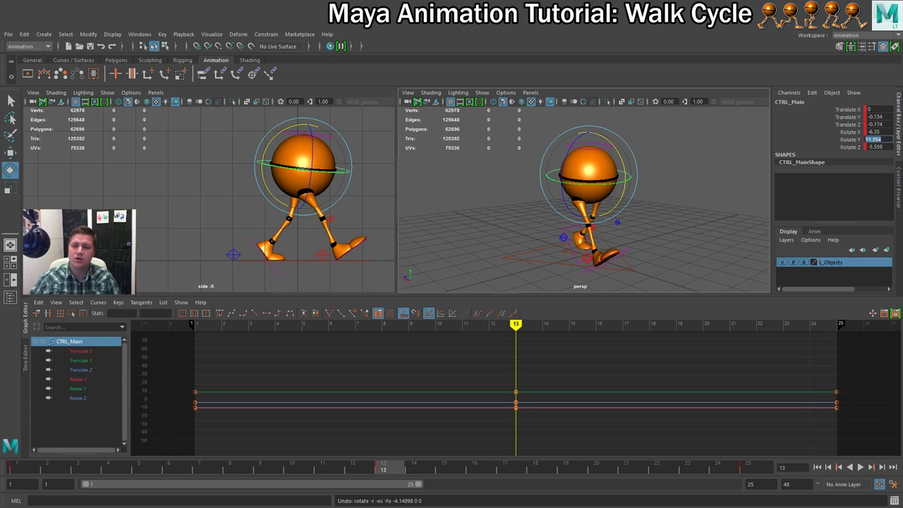
left_click(878, 140)
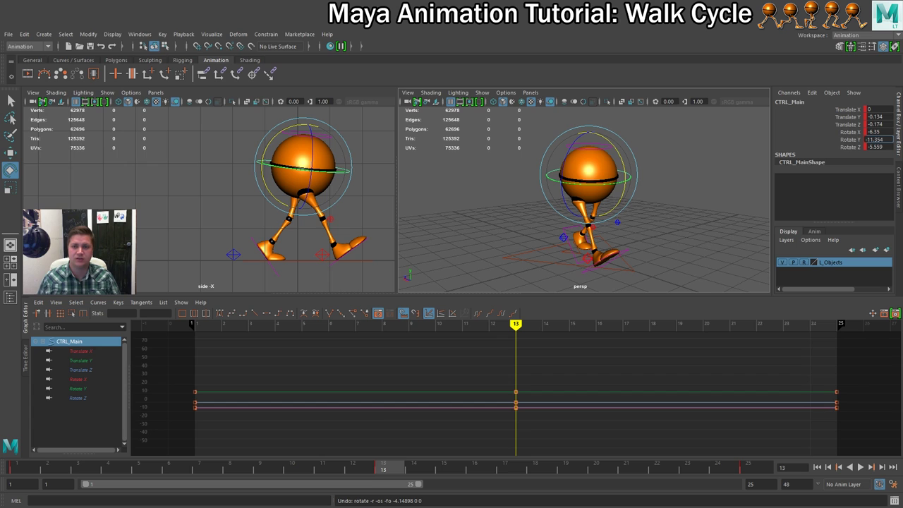
key("Return")
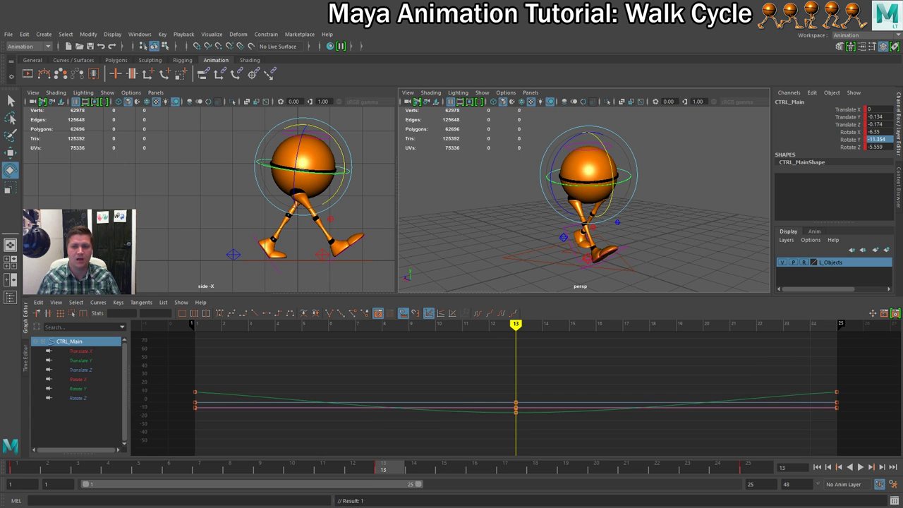
left_click(876, 146)
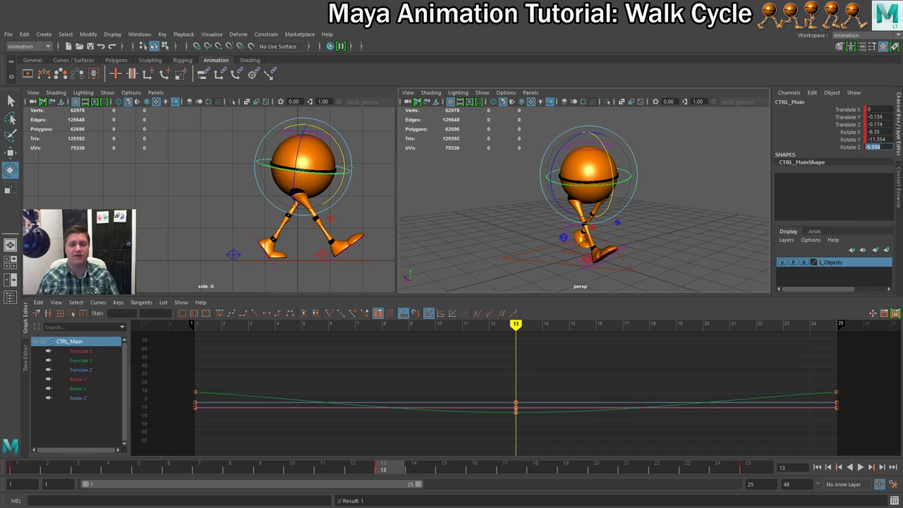
left_click(875, 147)
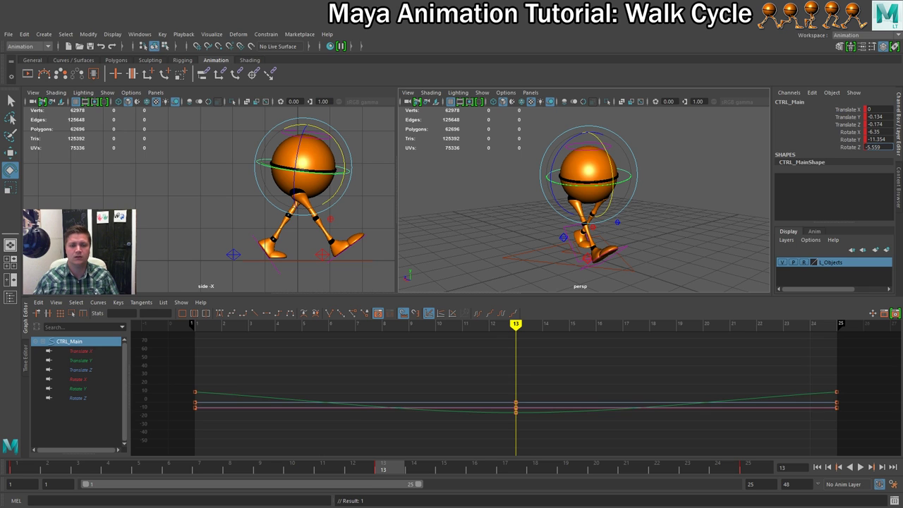
key("Return")
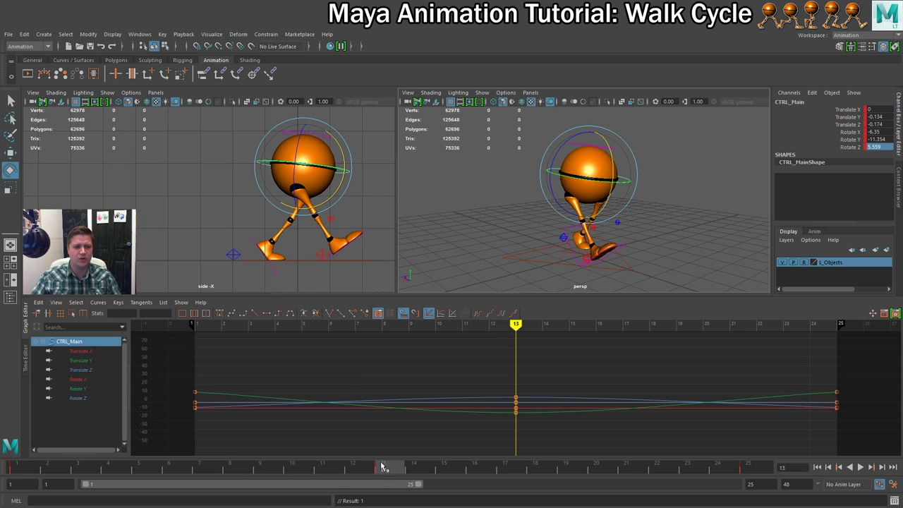
Step: Copy the left heel control's frame 1 key and paste it onto the right heel control at frame 13
left_click_drag(386, 472, 23, 468)
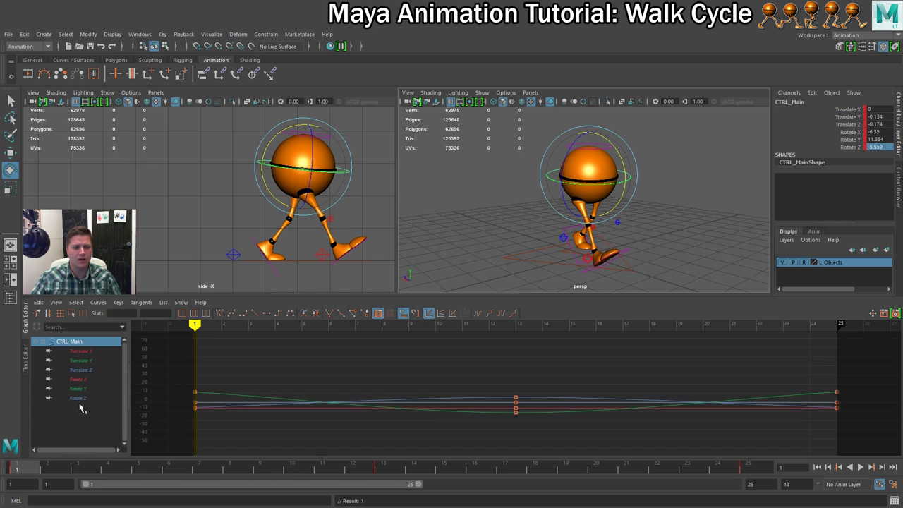
left_click_drag(214, 242, 242, 259)
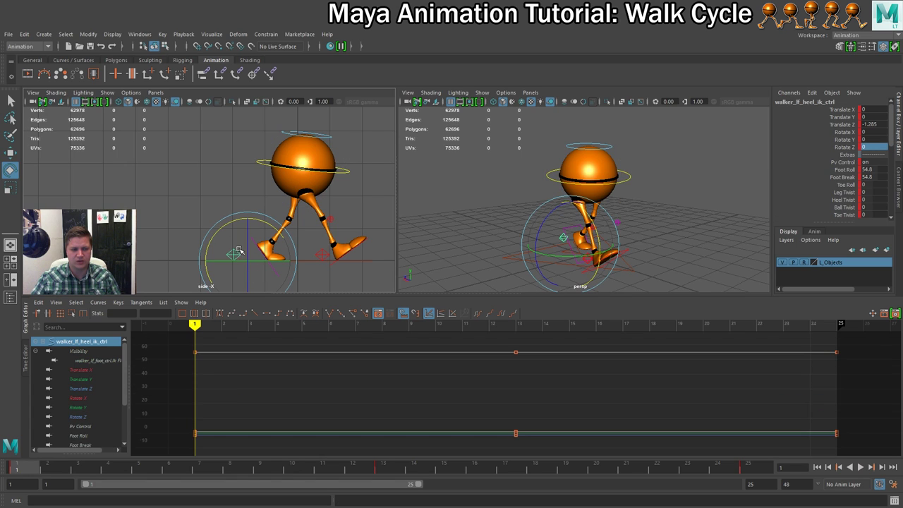
right_click(29, 467)
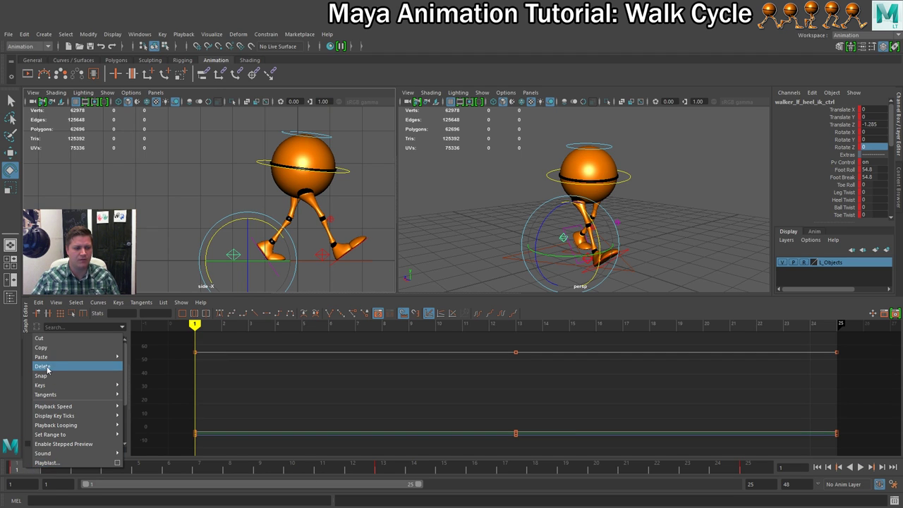
mouse_move(43, 356)
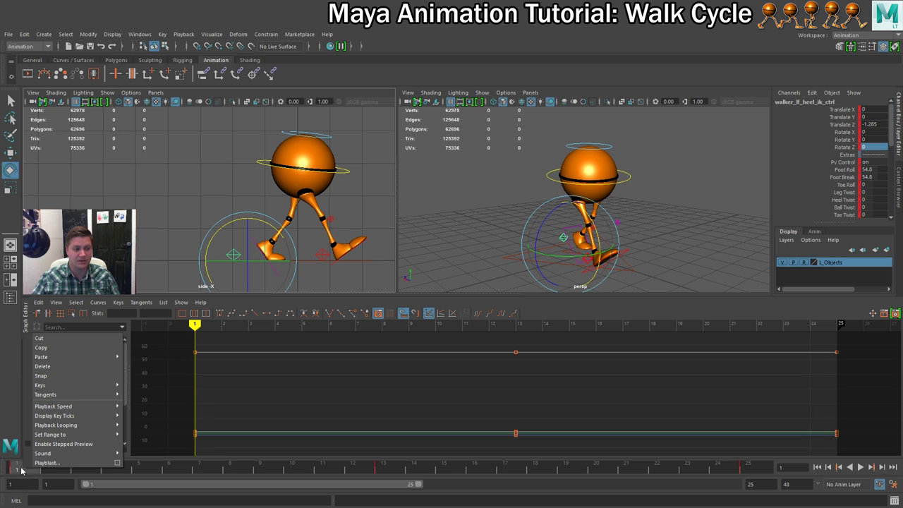
left_click(69, 348)
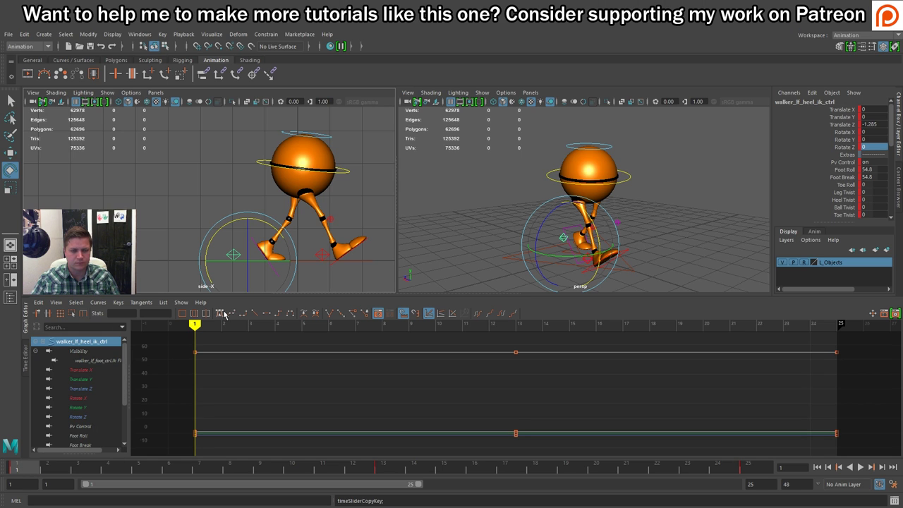
left_click(384, 472)
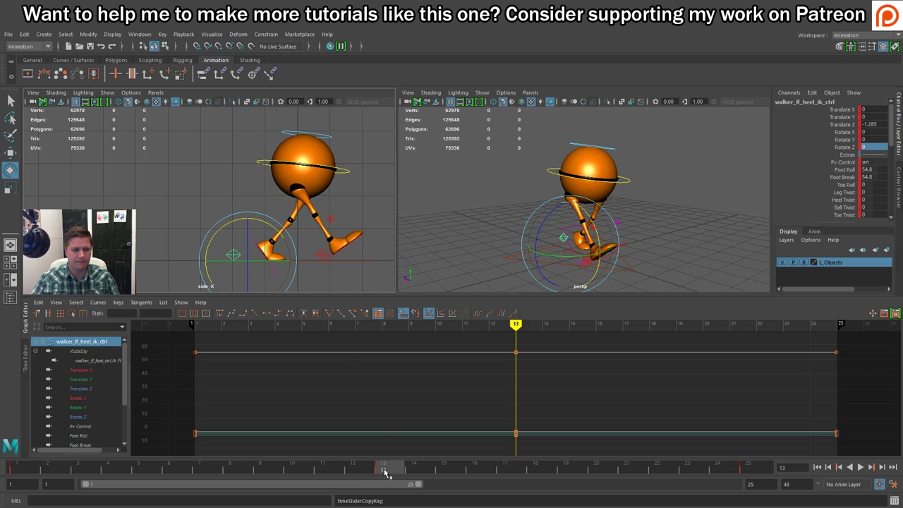
left_click(323, 256)
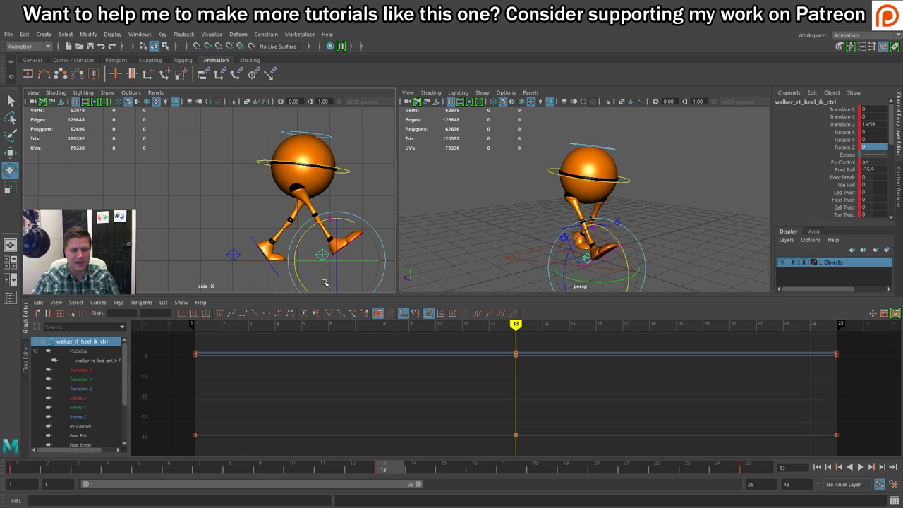
right_click(387, 469)
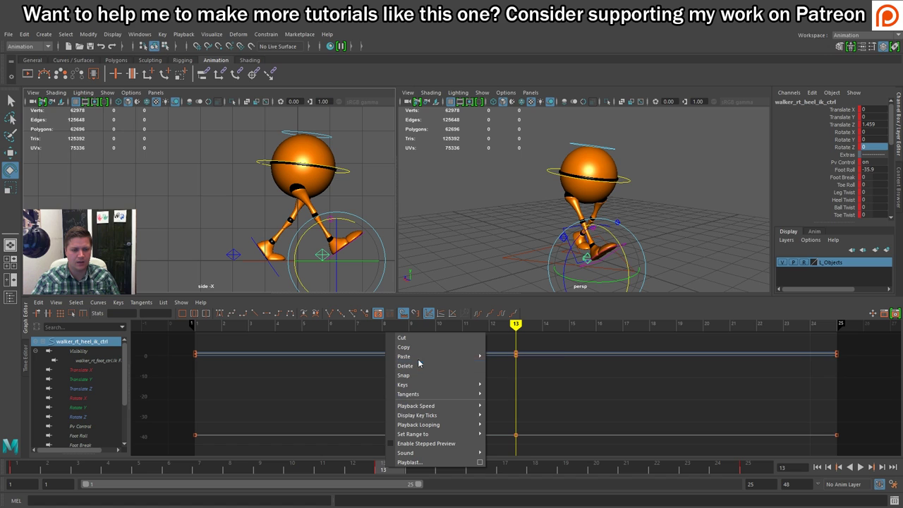
mouse_move(421, 357)
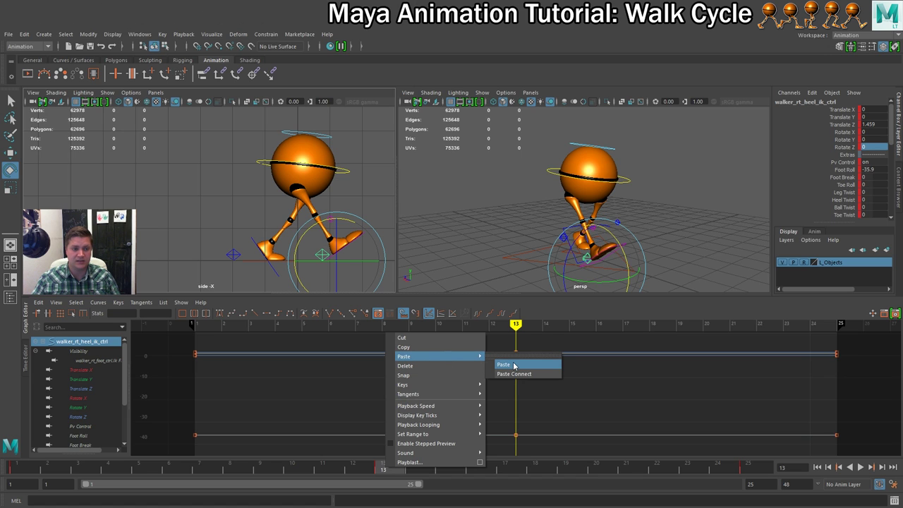
left_click(503, 365)
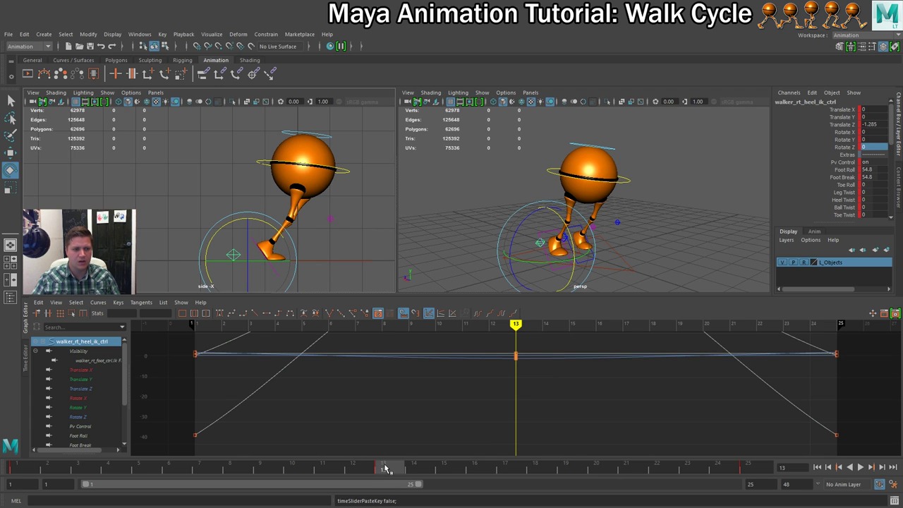
Step: Copy the right heel control's frame 1 key and paste it onto the left heel control at frame 13
left_click_drag(388, 473, 10, 475)
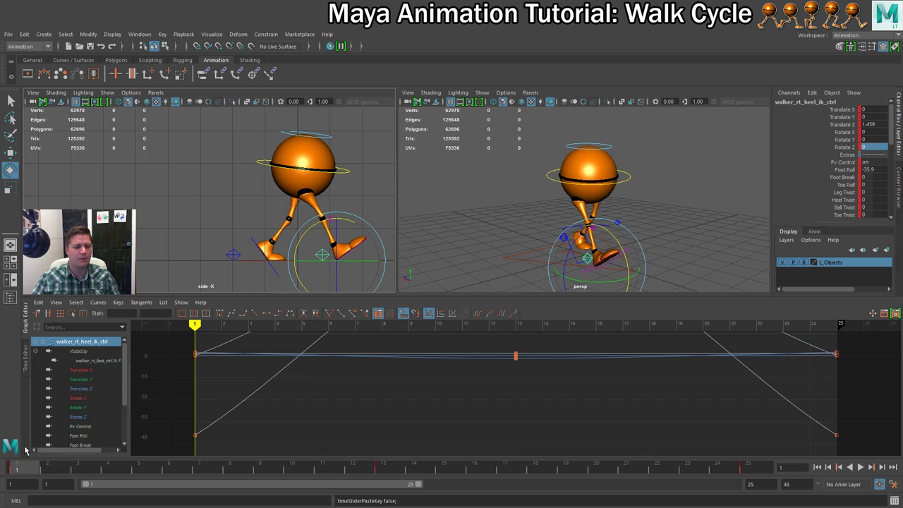
right_click(21, 469)
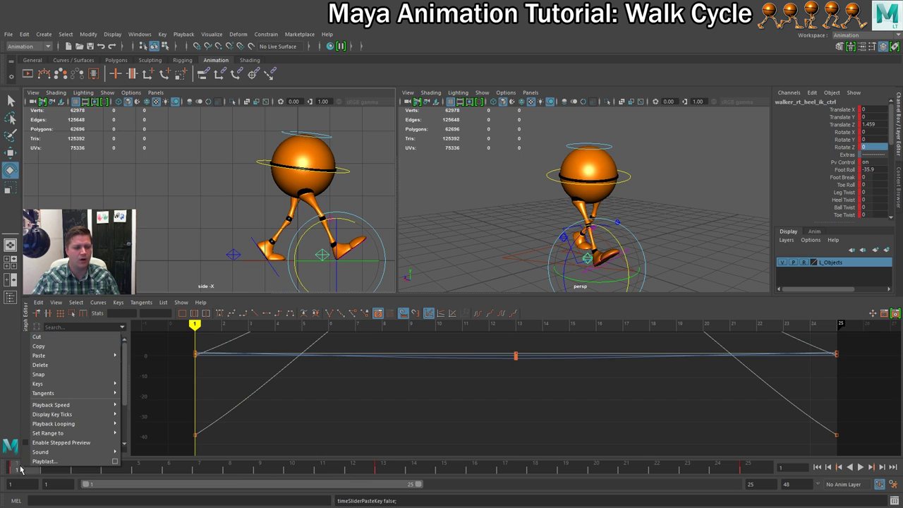
left_click(47, 347)
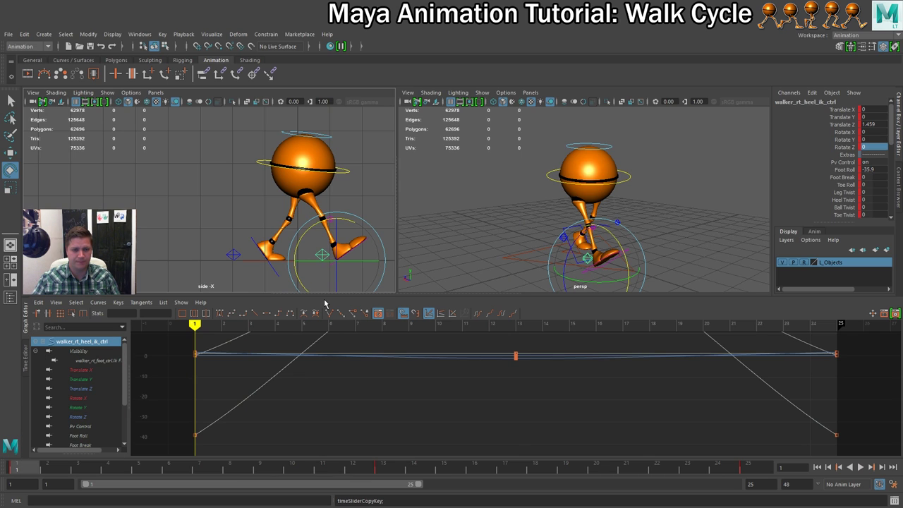
left_click(234, 256)
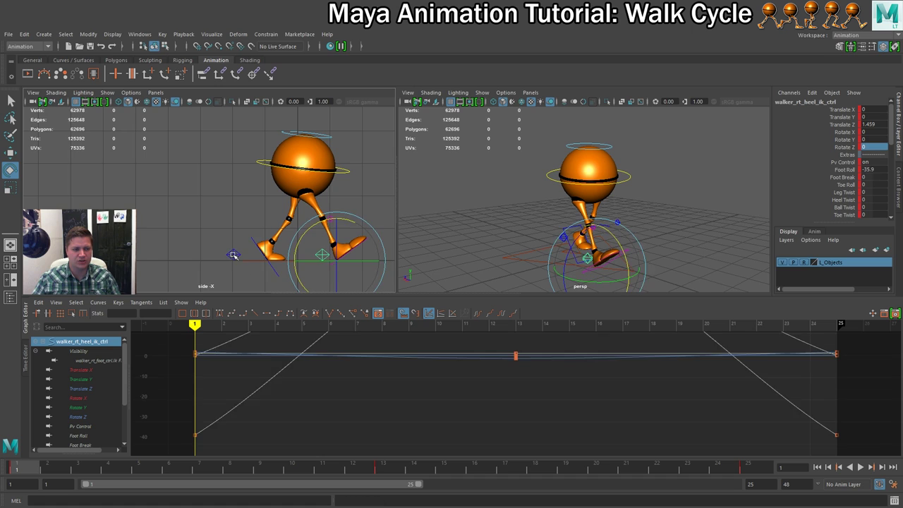
left_click(385, 469)
right_click(385, 469)
mouse_move(438, 355)
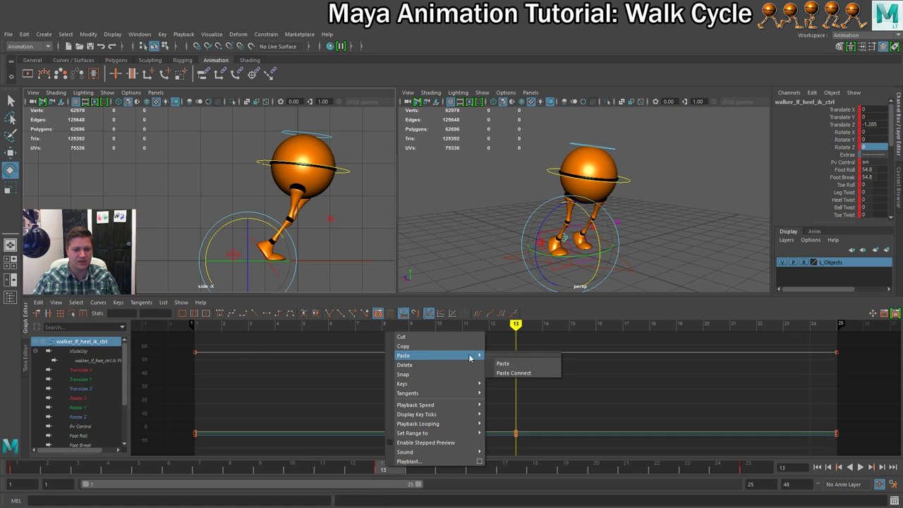
left_click(518, 364)
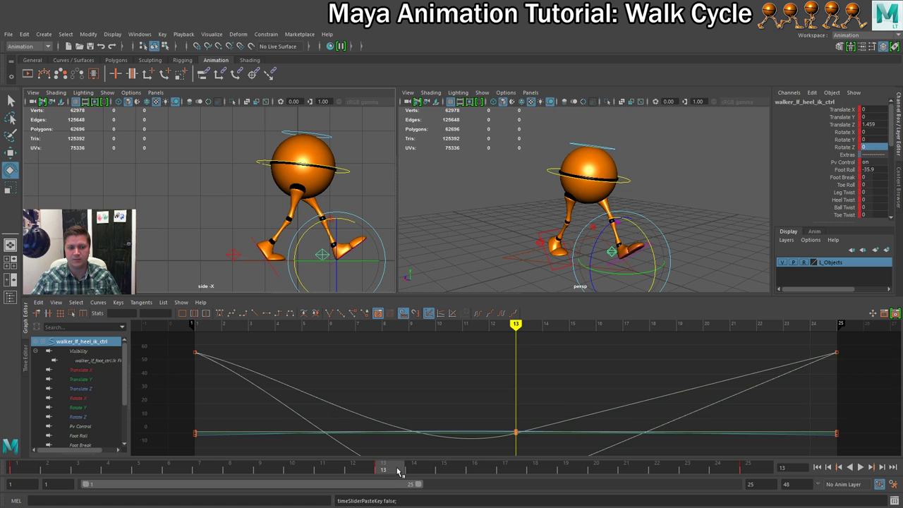
Step: Scrub through and play back the walk cycle to examine how the legs move between the contact poses
mouse_move(375, 470)
left_mouse_down()
mouse_move(21, 470)
mouse_move(829, 474)
left_mouse_up()
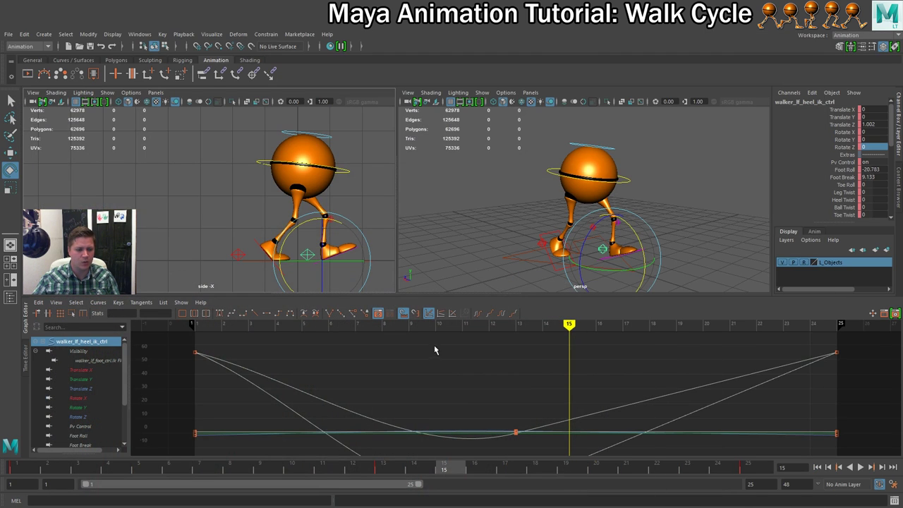
left_click(201, 469)
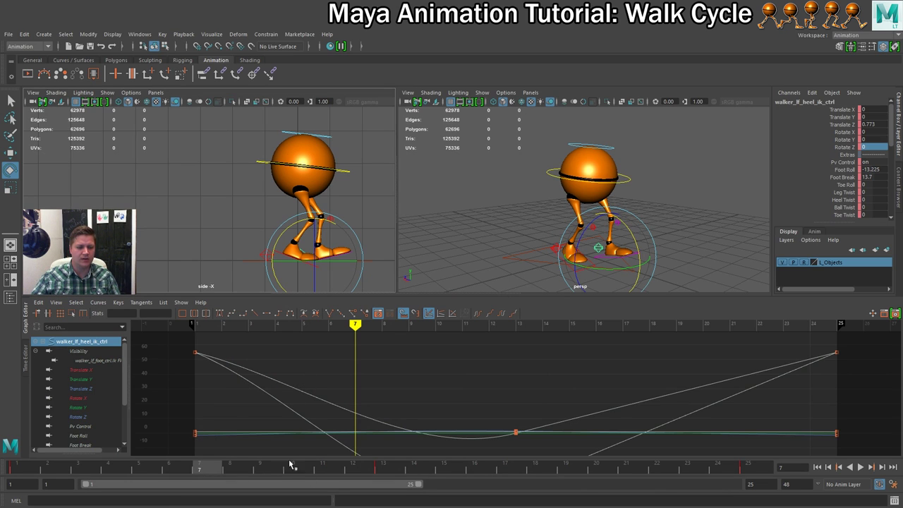
key("alt+v")
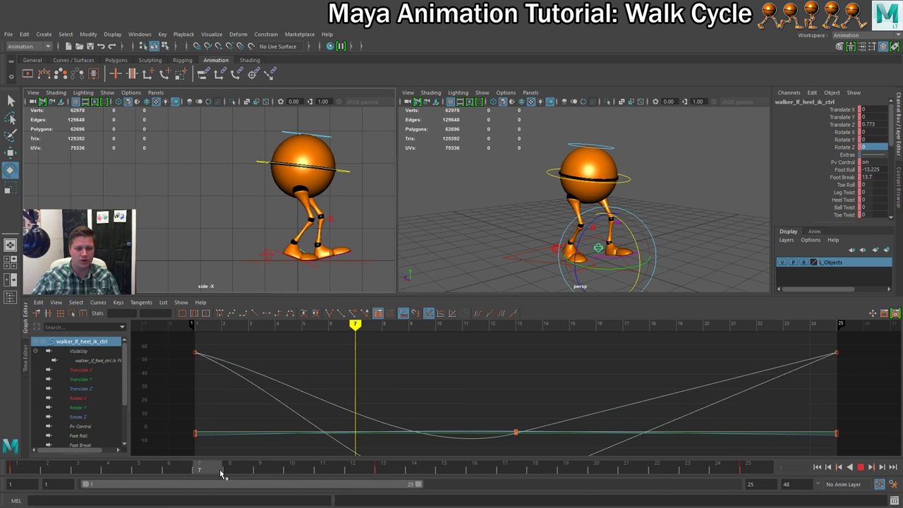
left_click(10, 465)
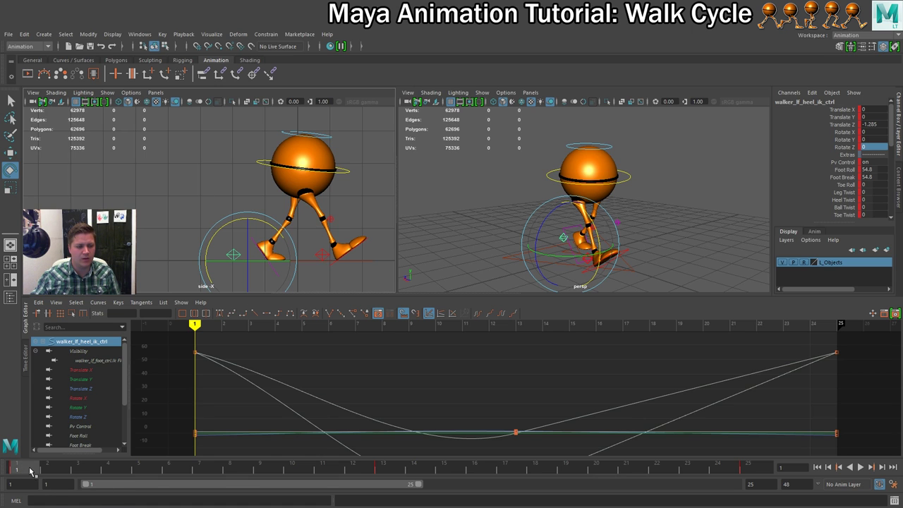
key("alt+v")
Step: At frame 7, set the left heel control's Foot Break to 0
left_click(204, 471)
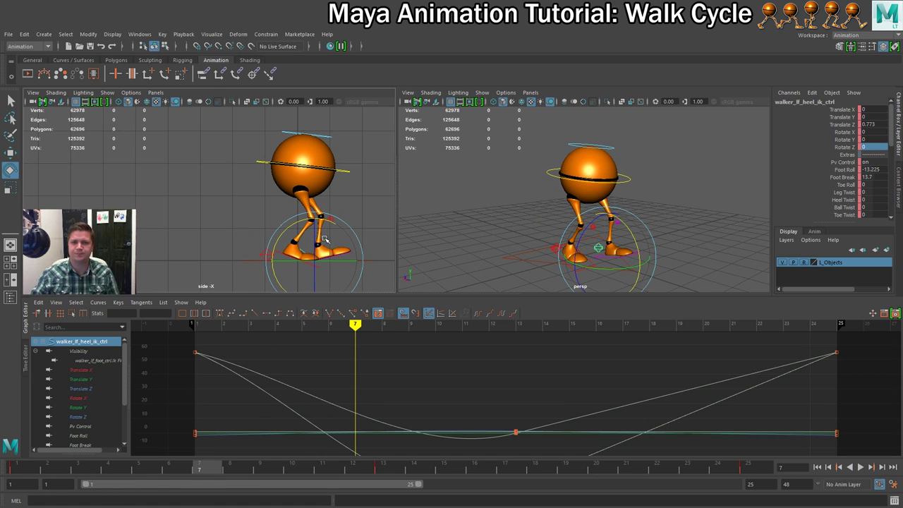
double_click(867, 177)
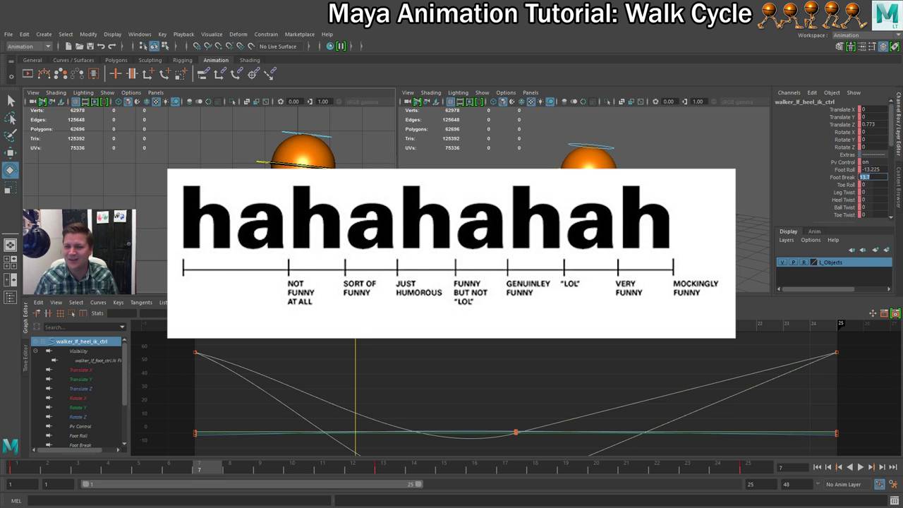
type("0")
key("Return")
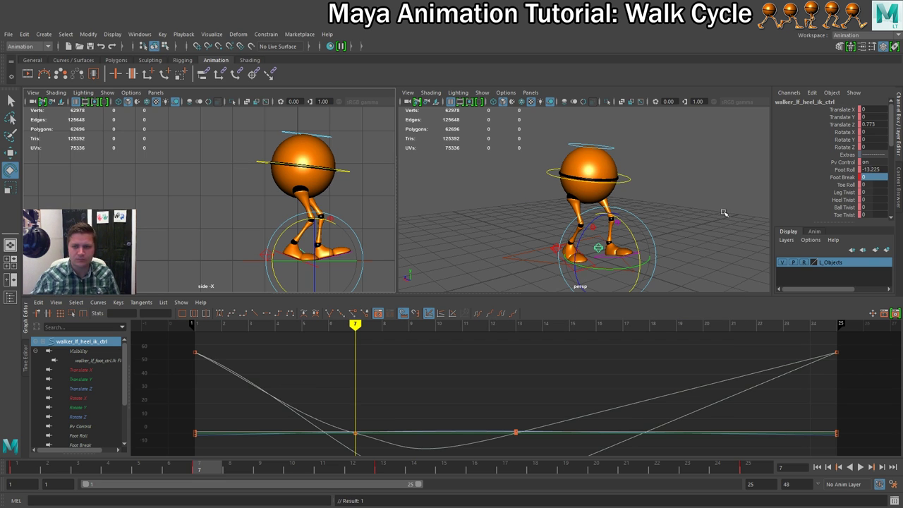
Step: Increase the left heel control's Foot Roll to about 90.575 and move the control up and back to Translate Y 0.218, Translate Z -1.725
left_click(846, 170)
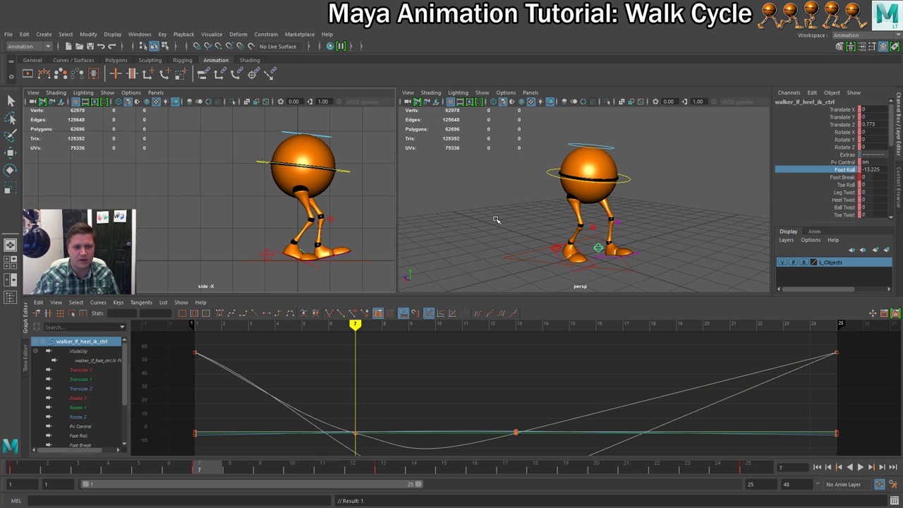
middle_click_drag(516, 211, 902, 223)
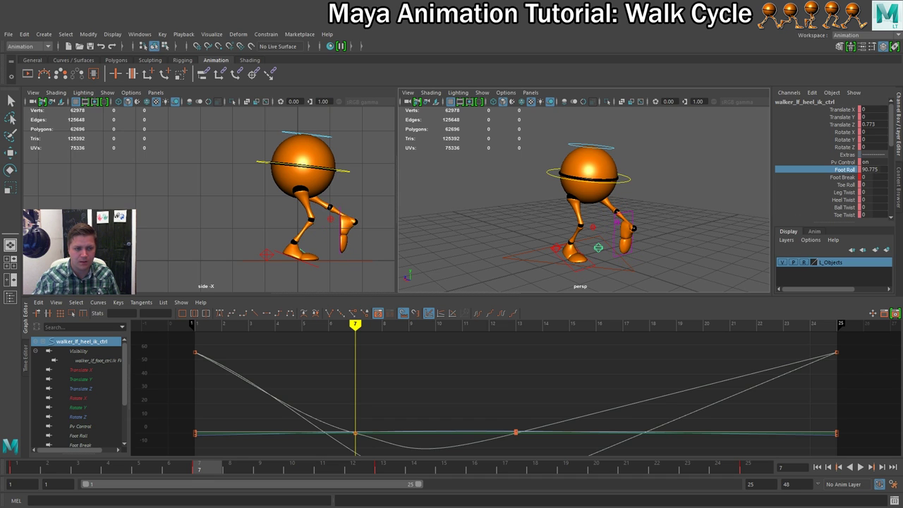
middle_click_drag(902, 223, 902, 223)
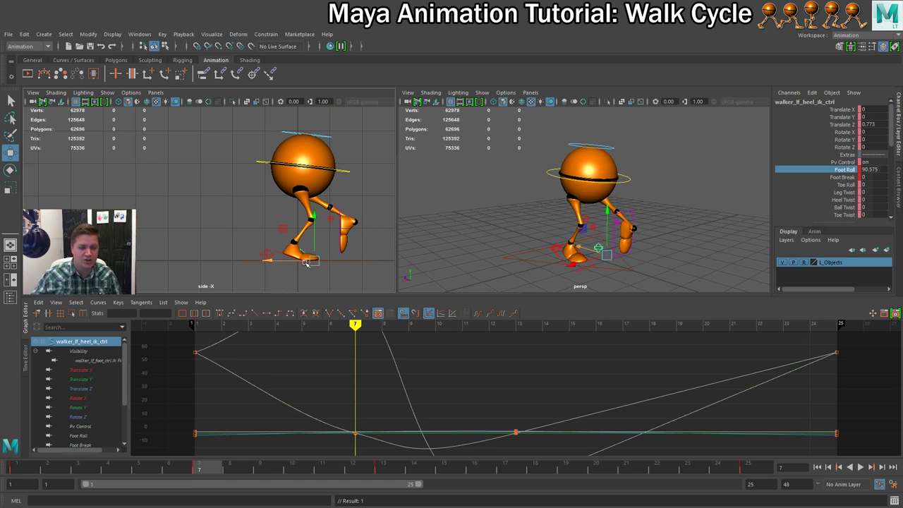
key("w")
left_click_drag(315, 261, 234, 254)
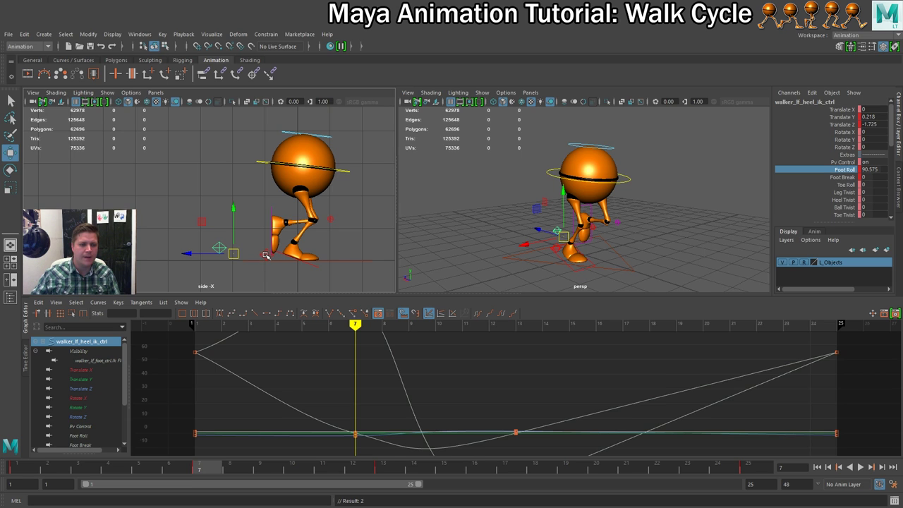
Step: Flatten the right foot at frame 7 by setting the right heel control's Foot Roll and Foot Break to 0
left_click(269, 256)
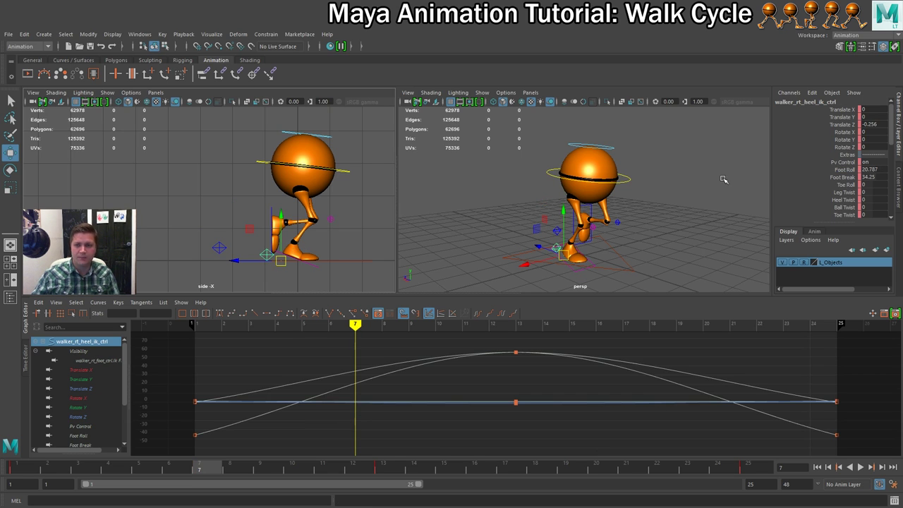
left_click(870, 169)
type("0")
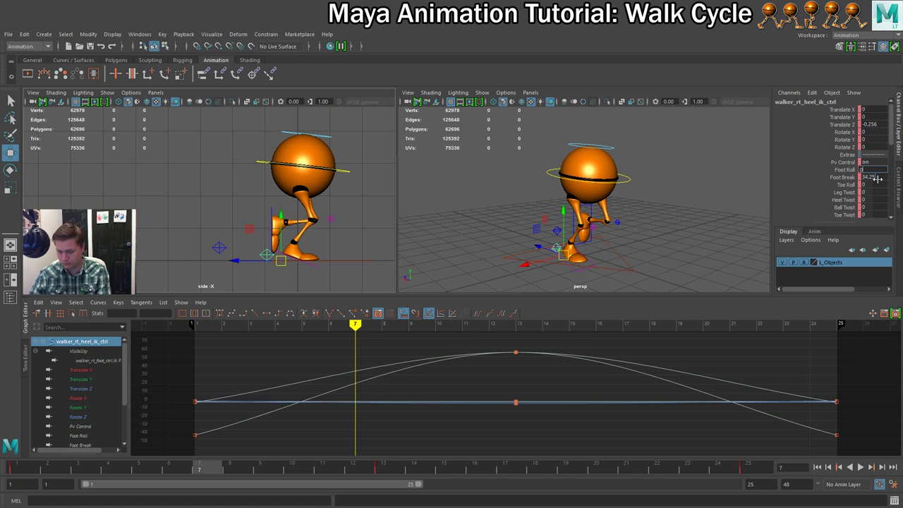
key("Return")
left_click(874, 178)
type("0")
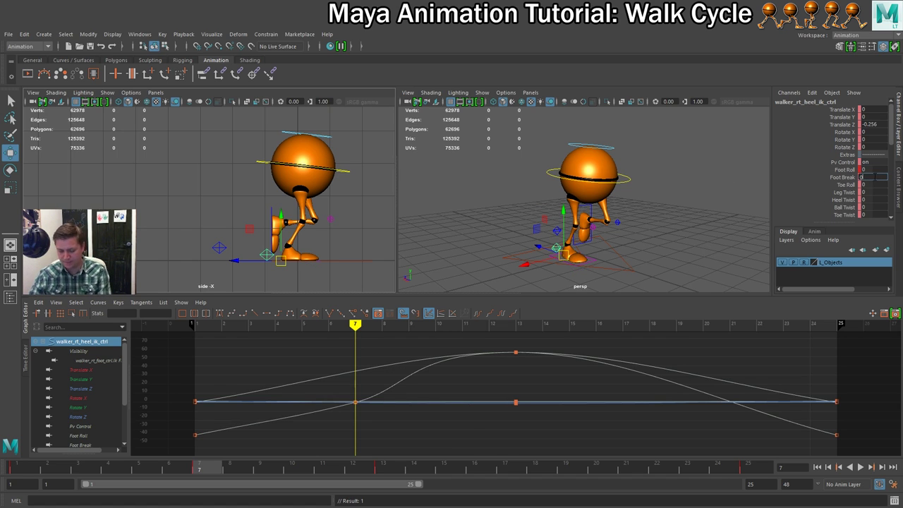
key("Return")
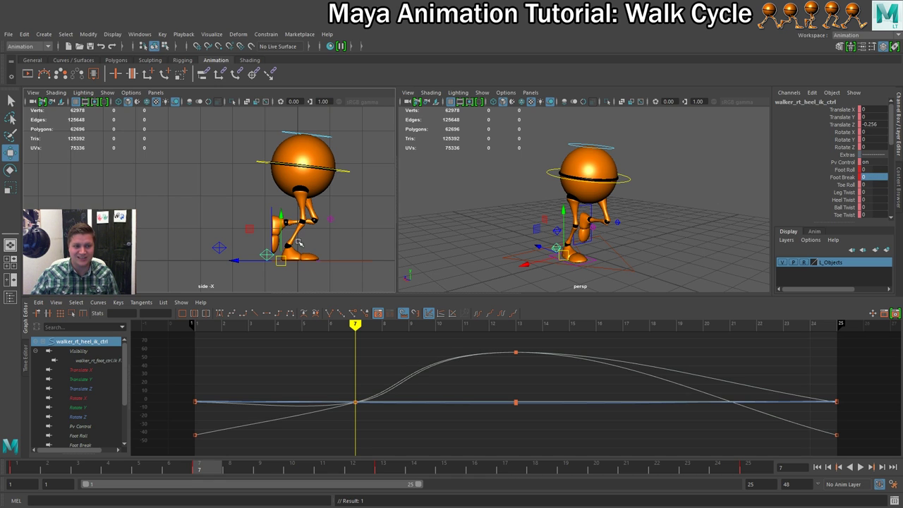
Step: Raise the main body control to Translate Y -0.09 and key all of the walker's controls at frame 7
left_click(345, 171)
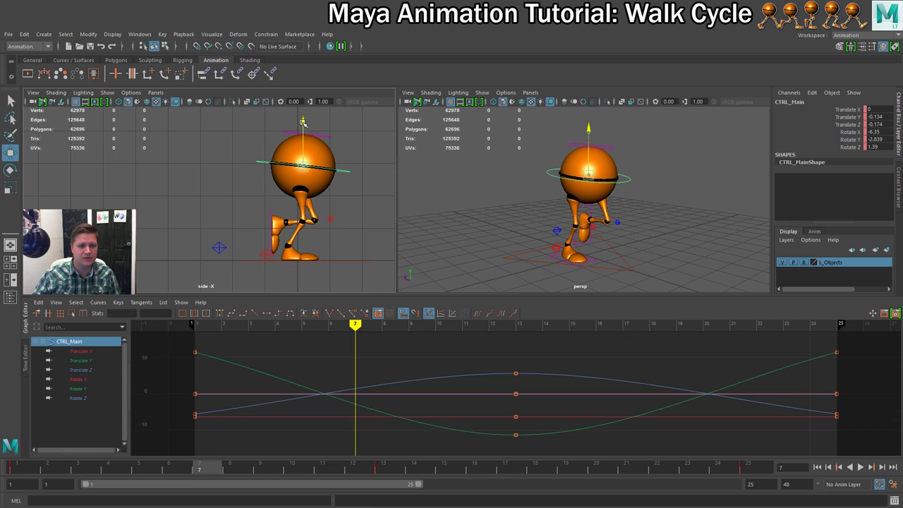
left_click_drag(302, 122, 303, 121)
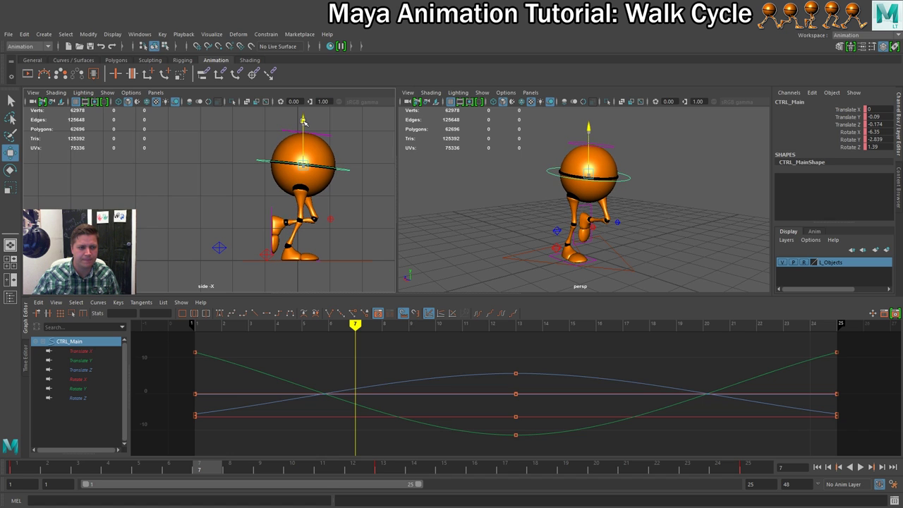
left_click(352, 207)
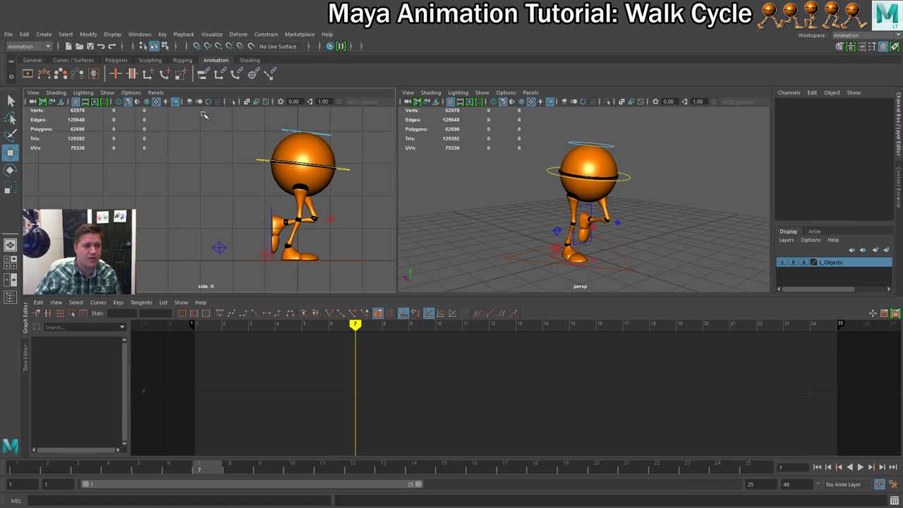
left_click_drag(180, 113, 382, 286)
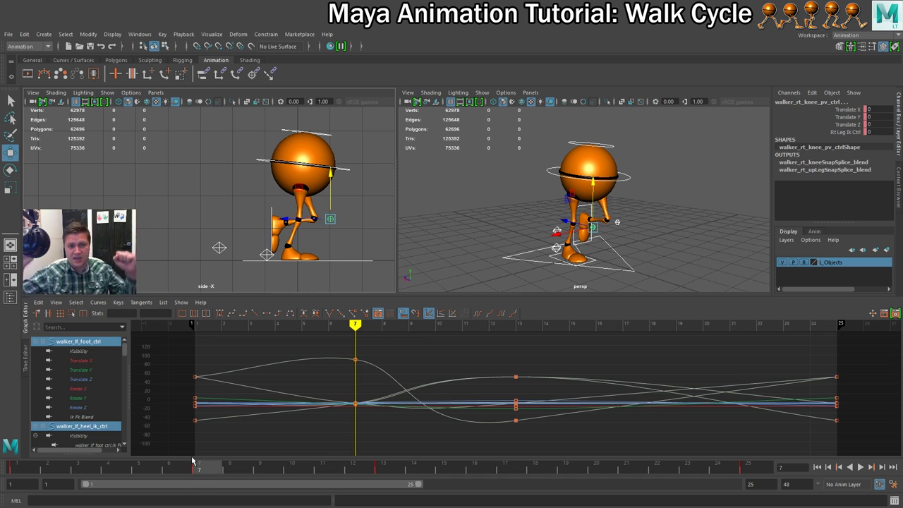
Step: Copy the left heel control's key at frame 7 of the walk cycle
left_click(561, 240)
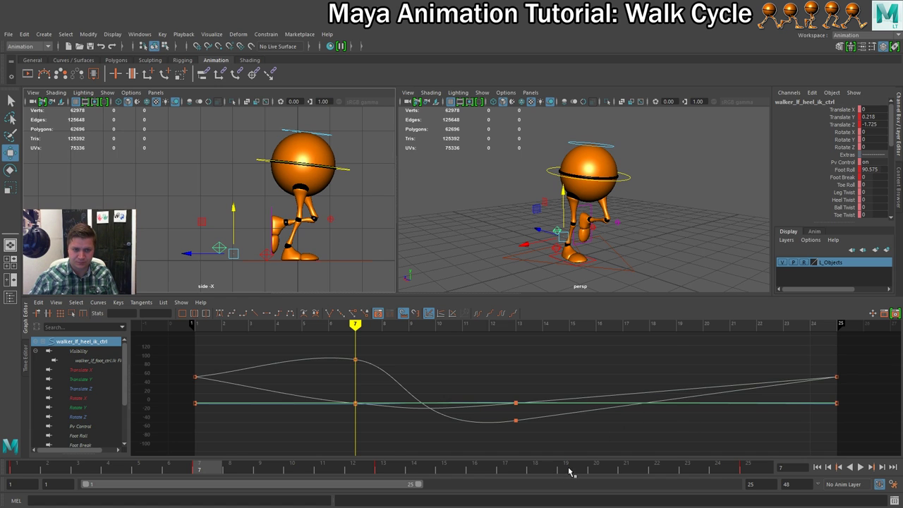
left_click(566, 467)
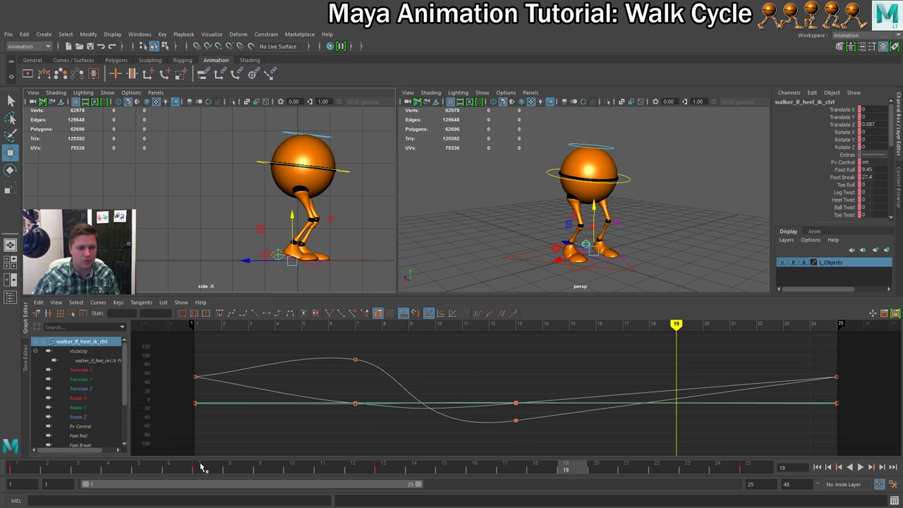
left_click(199, 469)
left_click(219, 177)
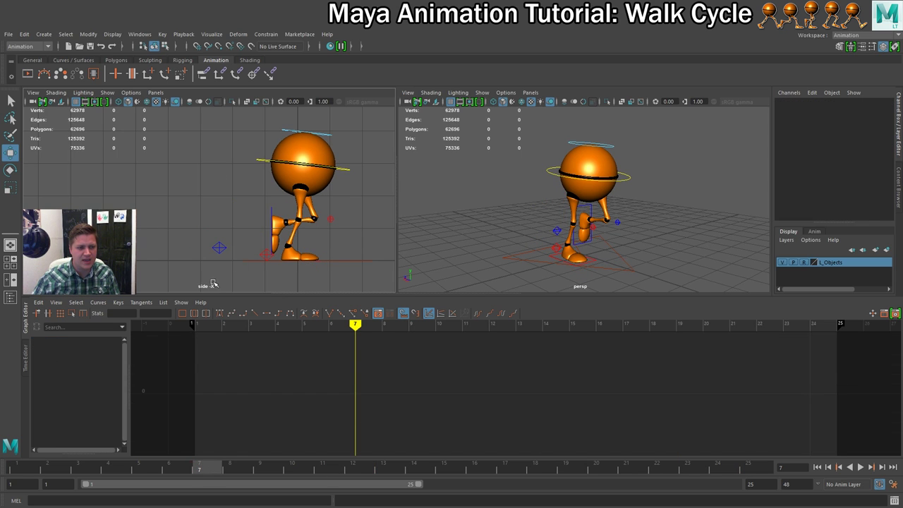
left_click(557, 230)
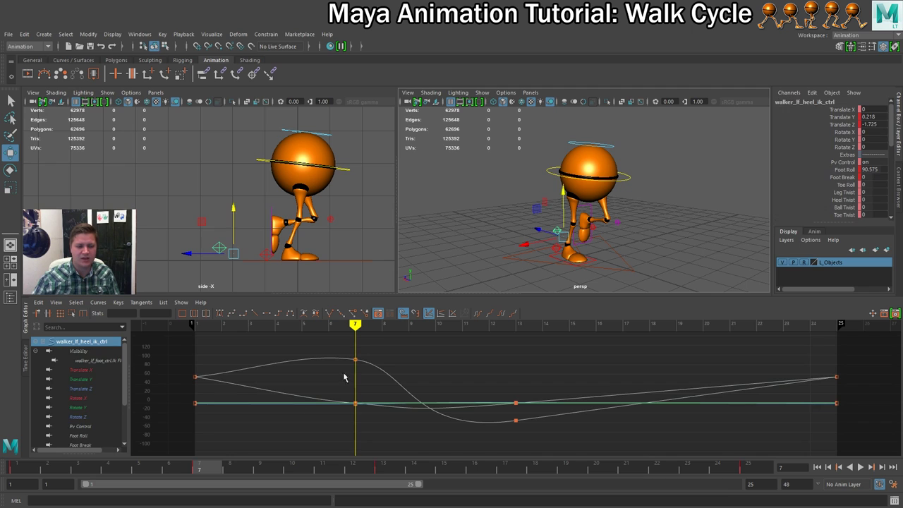
right_click(212, 471)
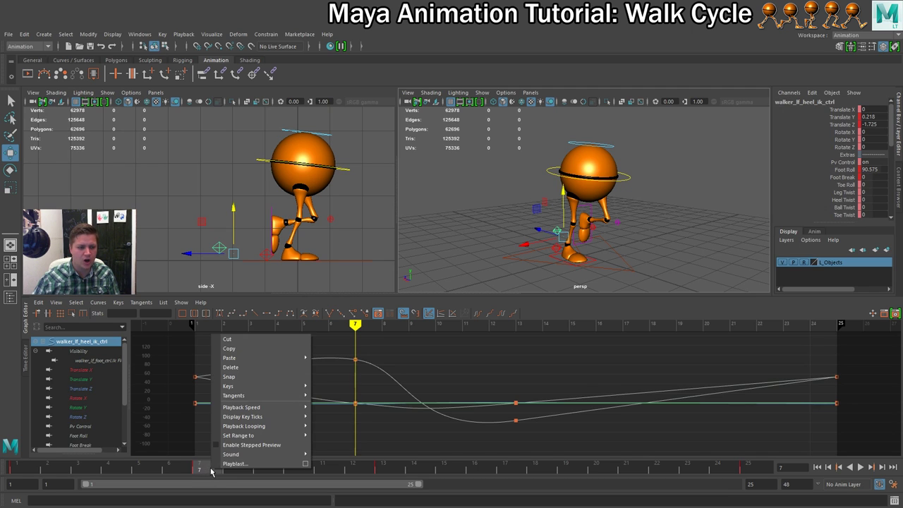
left_click(237, 350)
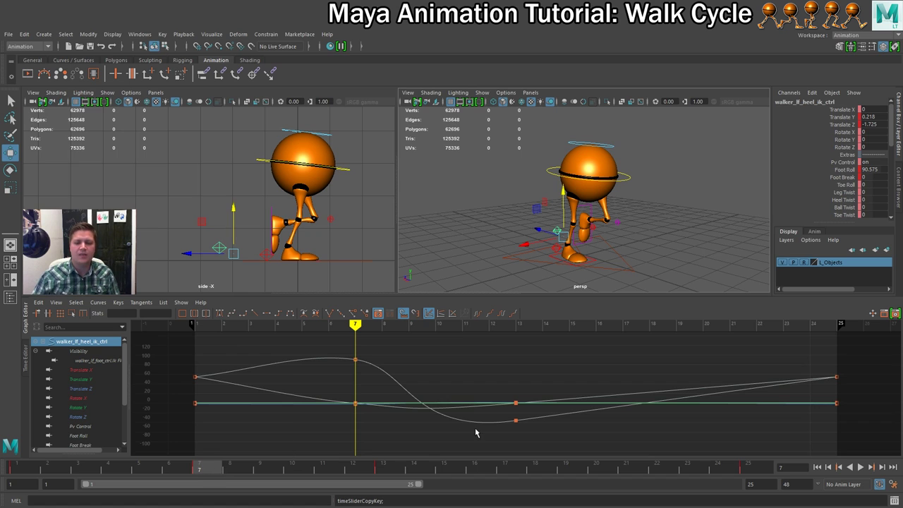
Step: Paste the copied left heel key onto the right heel control at frame 19 and compare the pose with frame 7
left_click(570, 469)
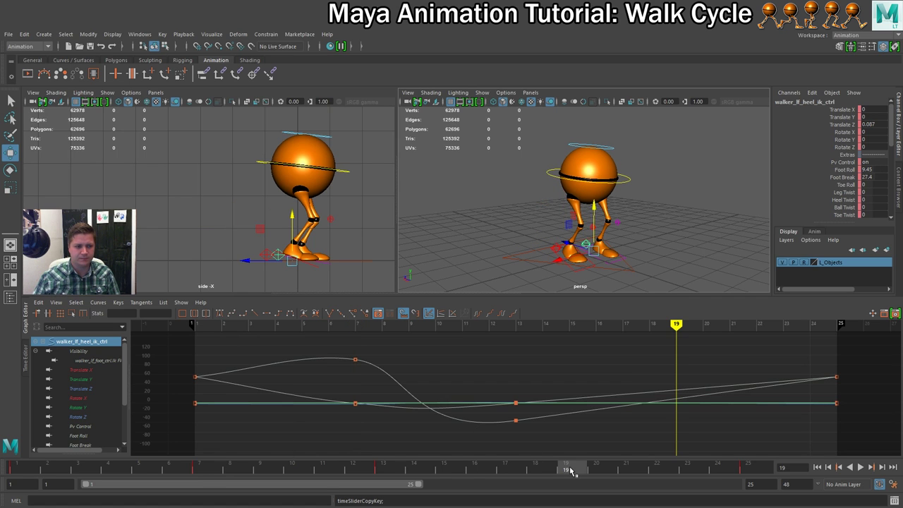
left_click(557, 250)
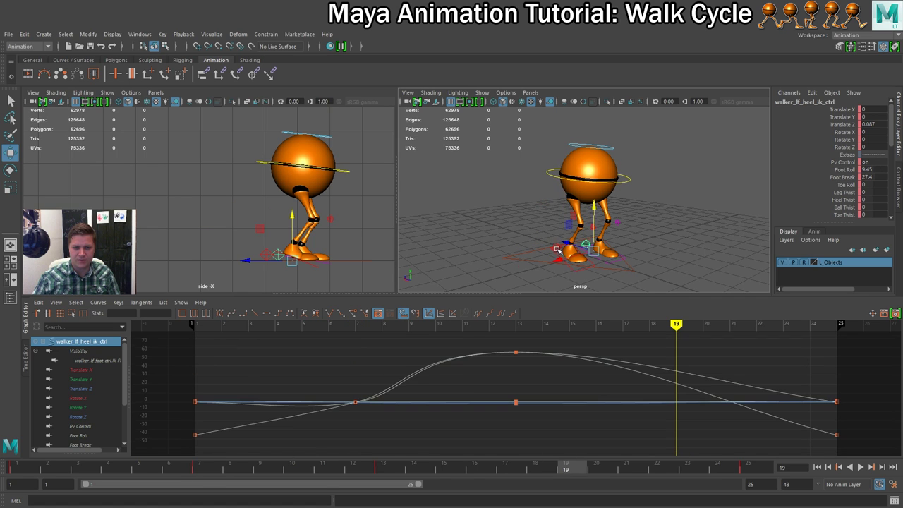
right_click(570, 469)
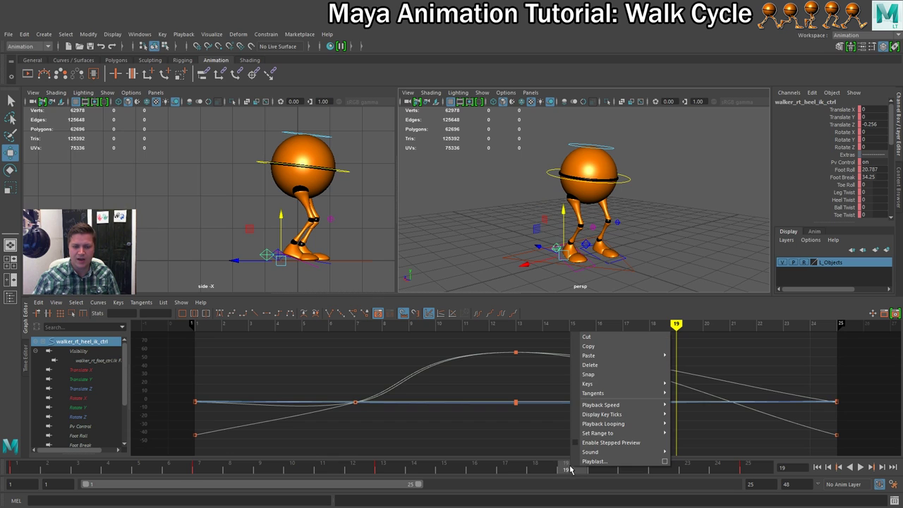
mouse_move(656, 357)
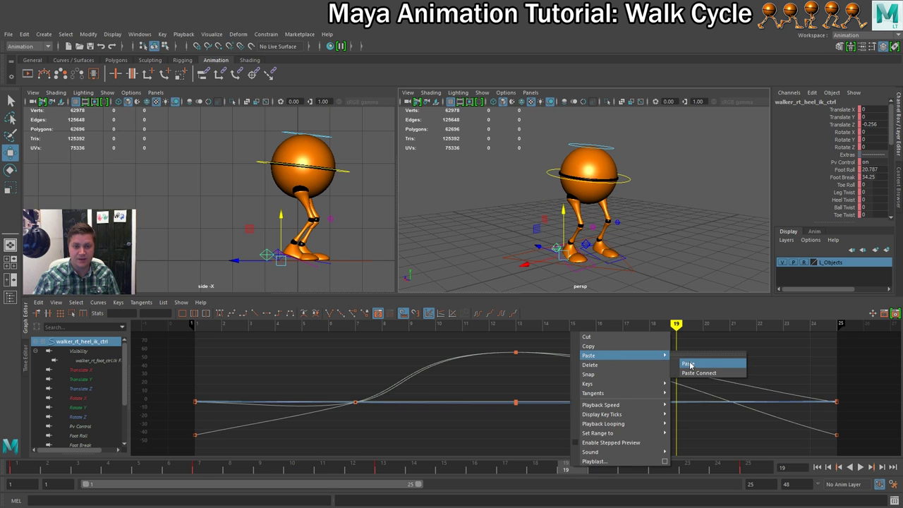
left_click(688, 364)
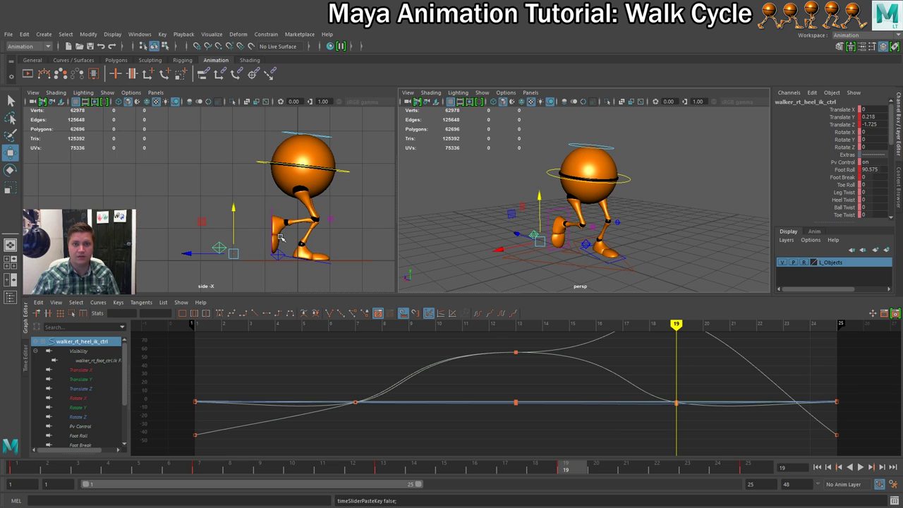
left_click(202, 466)
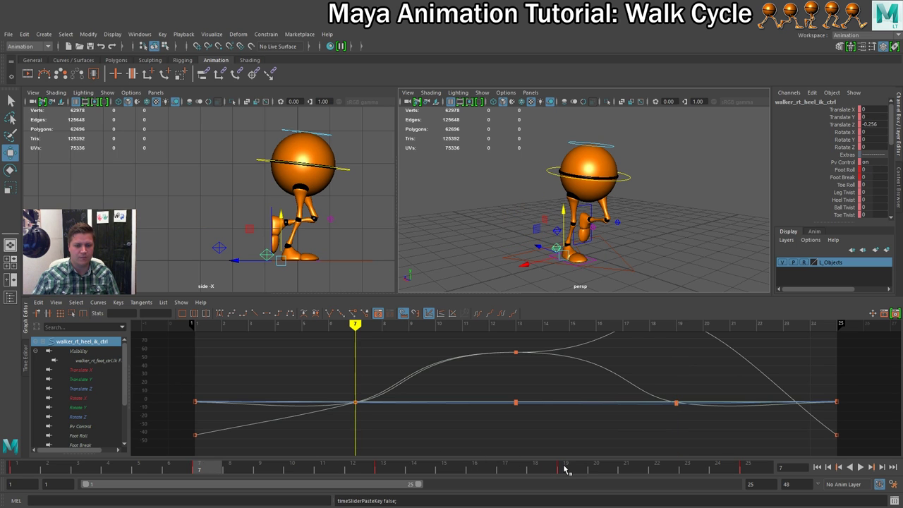
left_click(567, 468)
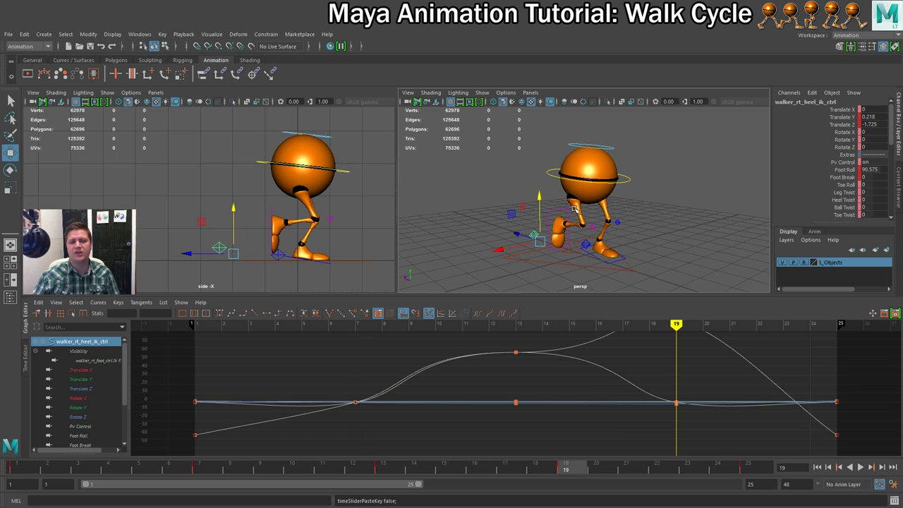
Step: Try to transfer the right heel control's frame 7 key to the left heel control at frame 19, and undo the paste
left_click(198, 468)
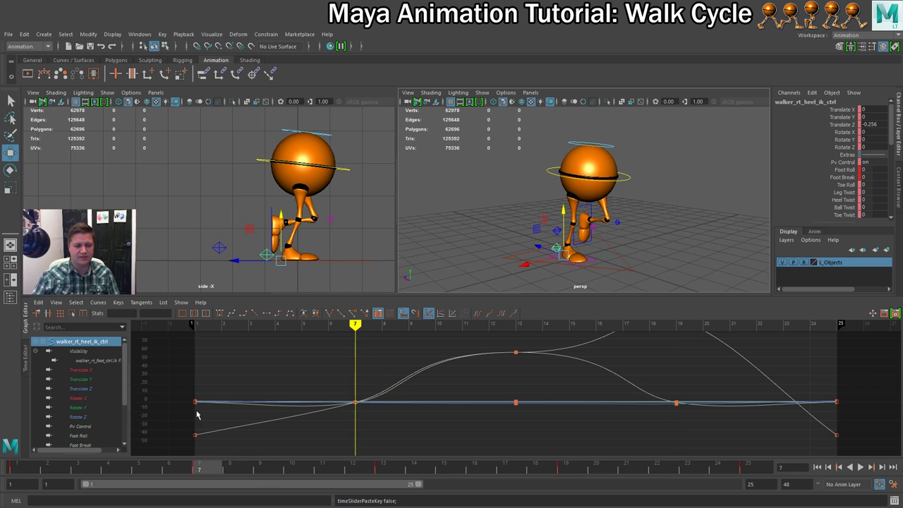
right_click(206, 472)
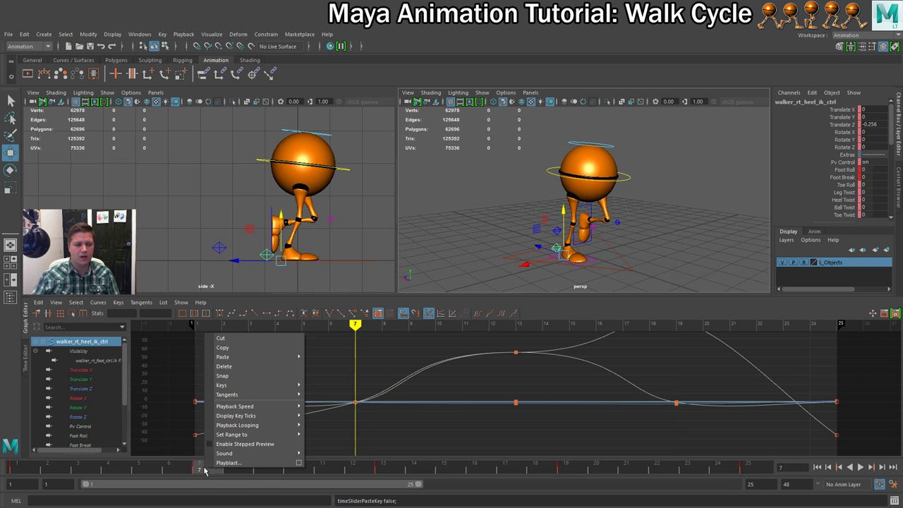
left_click(224, 347)
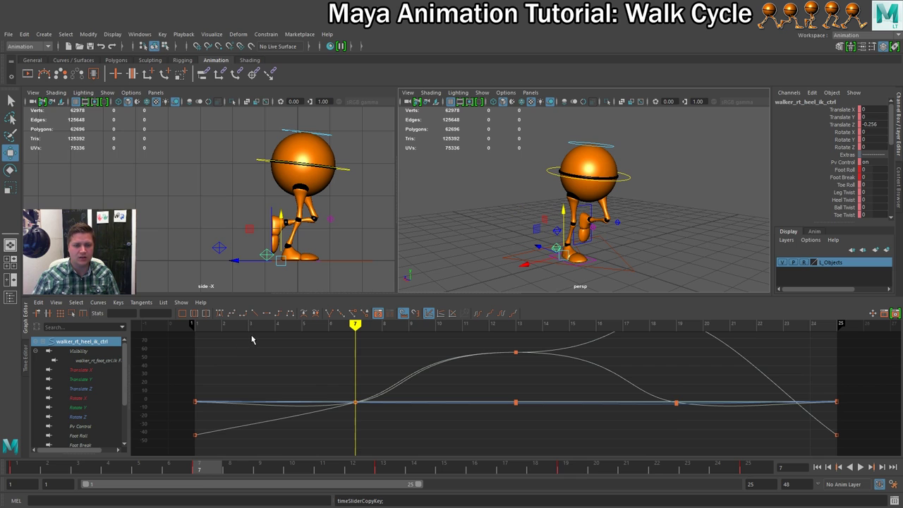
left_click(220, 248)
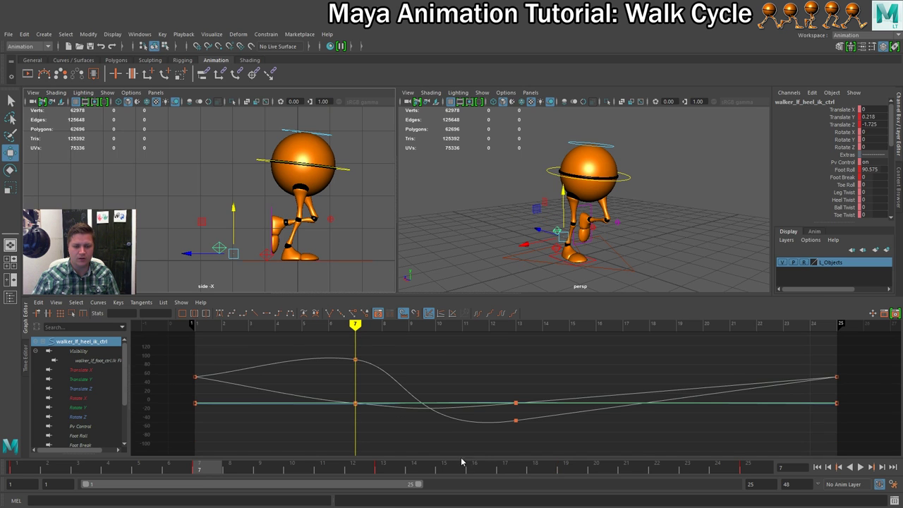
left_click(569, 470)
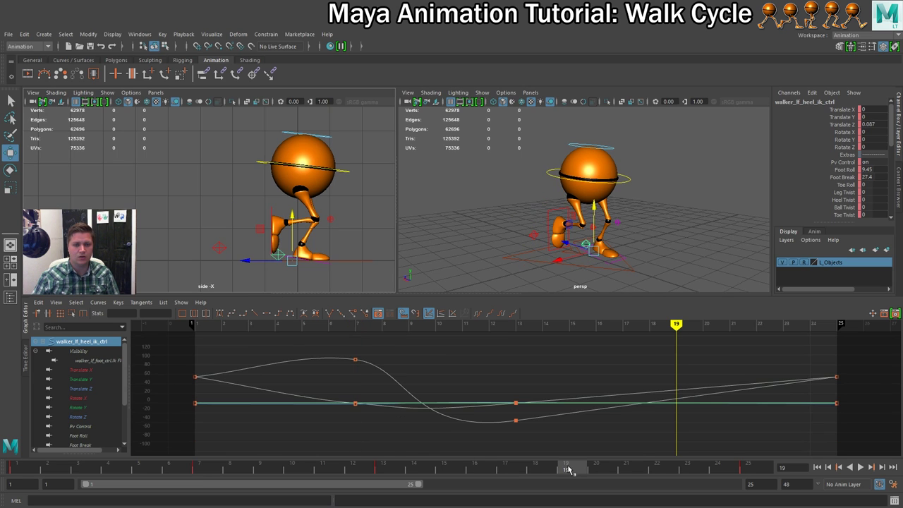
right_click(569, 470)
mouse_move(614, 358)
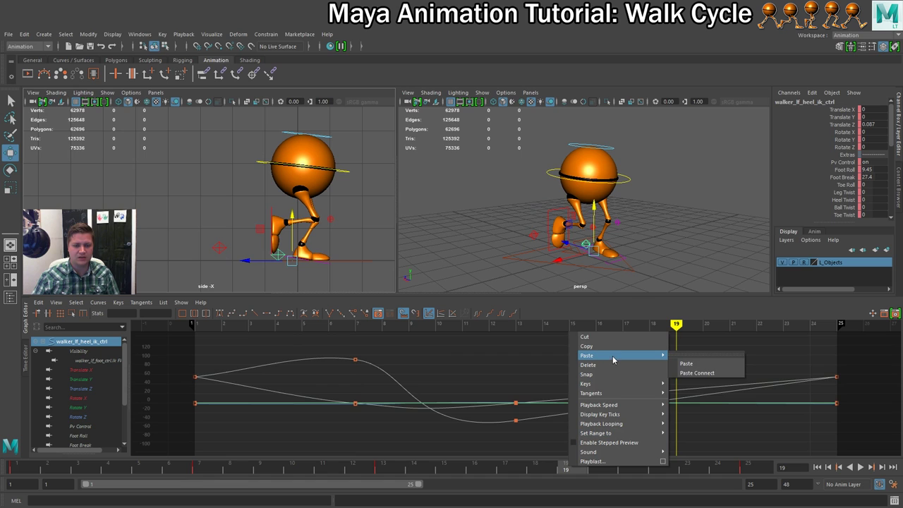
left_click(692, 364)
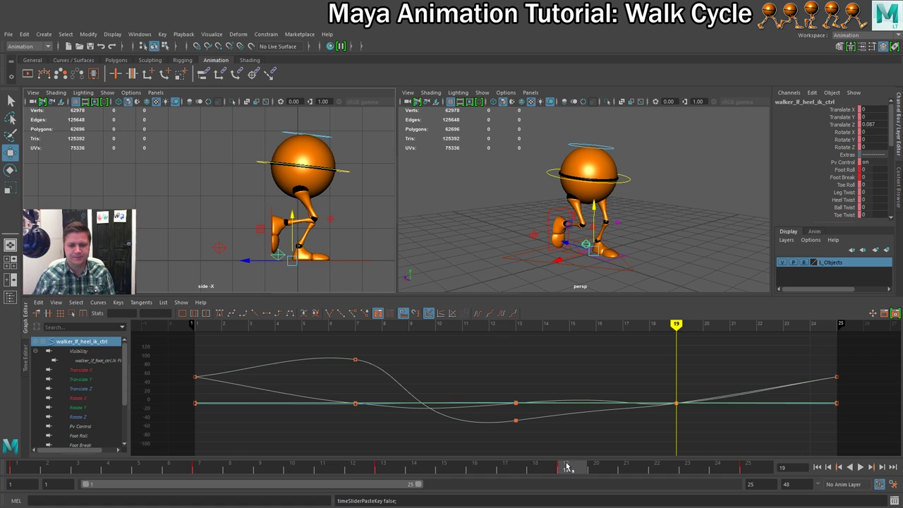
key("ctrl+z")
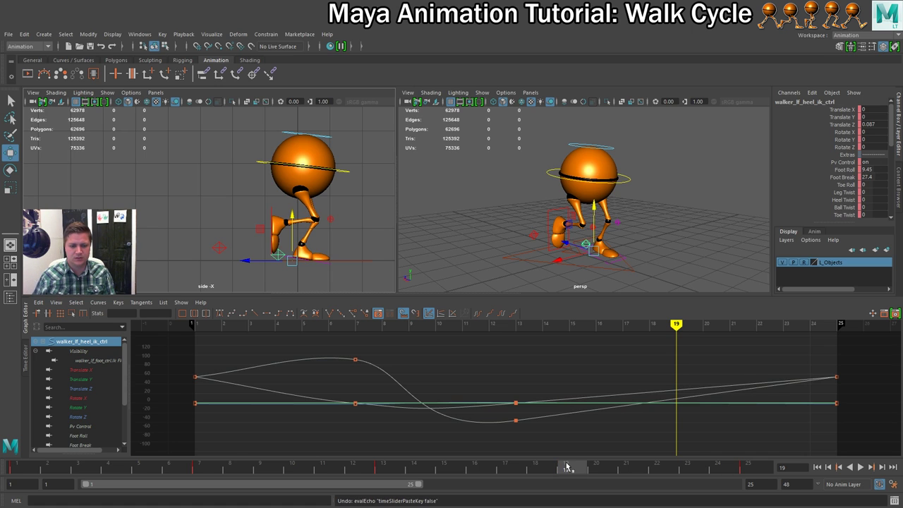
Step: Check both heel controls at frame 7 and key all of the right heel control's channels there
left_click(198, 468)
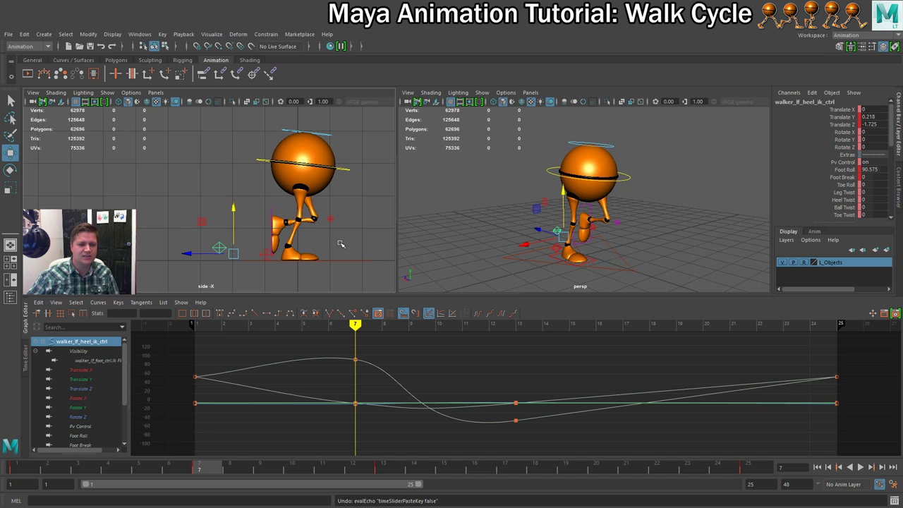
left_click(286, 263)
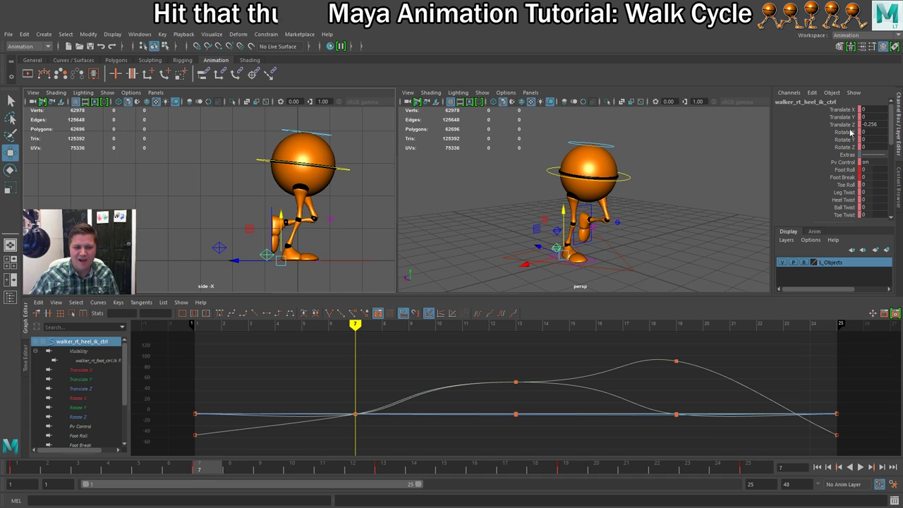
left_click(219, 249)
left_click(219, 249)
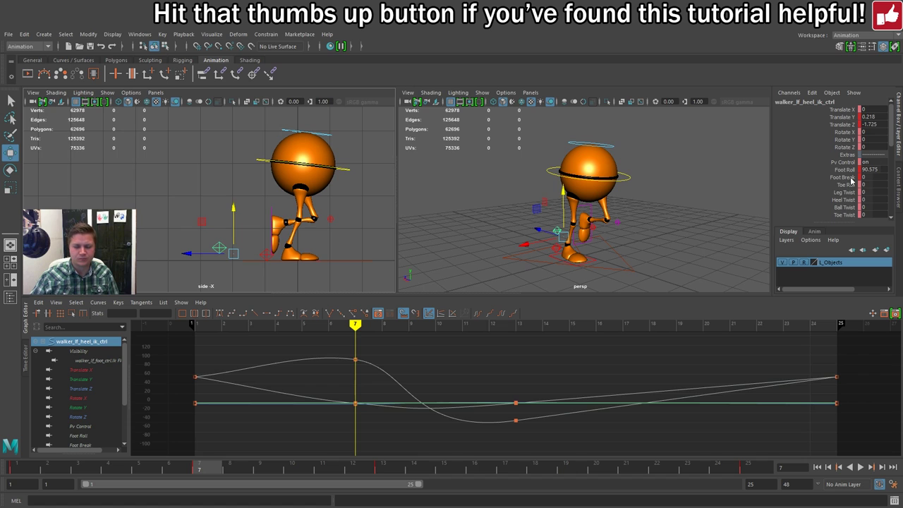
left_click(266, 256)
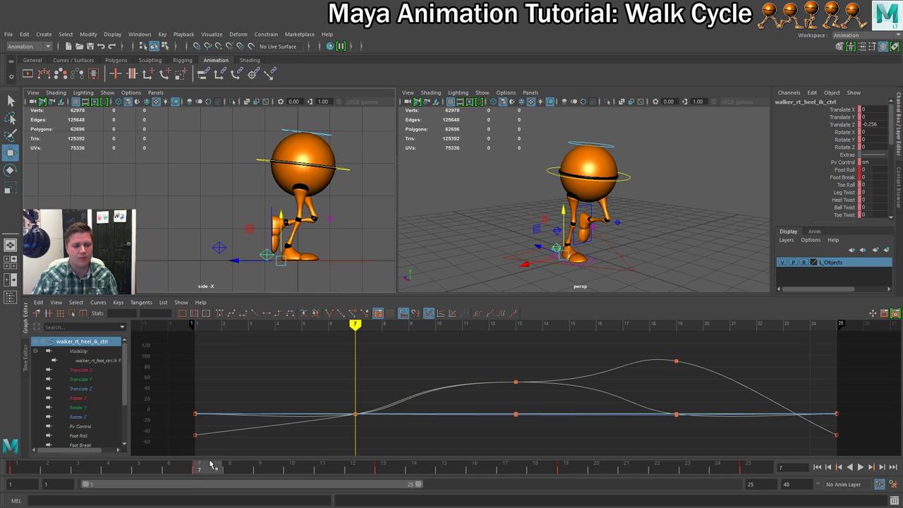
key("s")
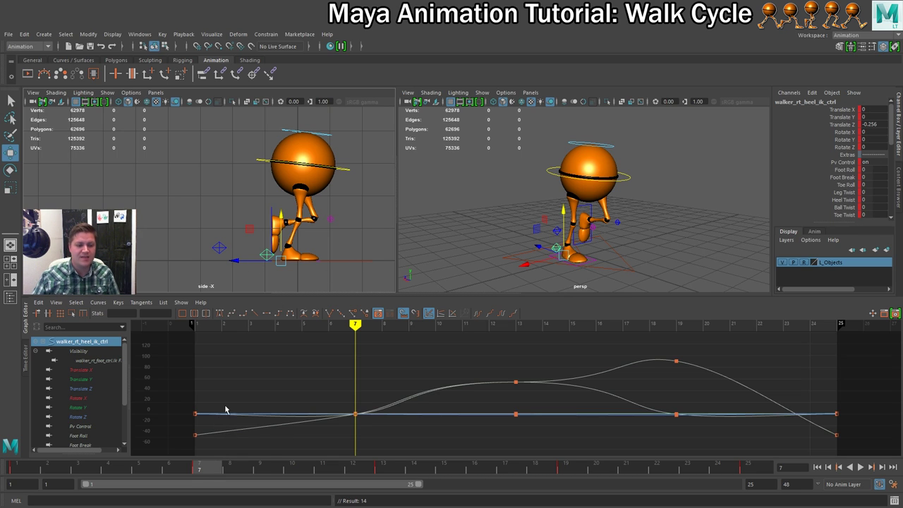
Step: Copy the right heel control's frame 7 key and paste it onto the left heel control at frame 19
right_click(201, 469)
left_click(238, 349)
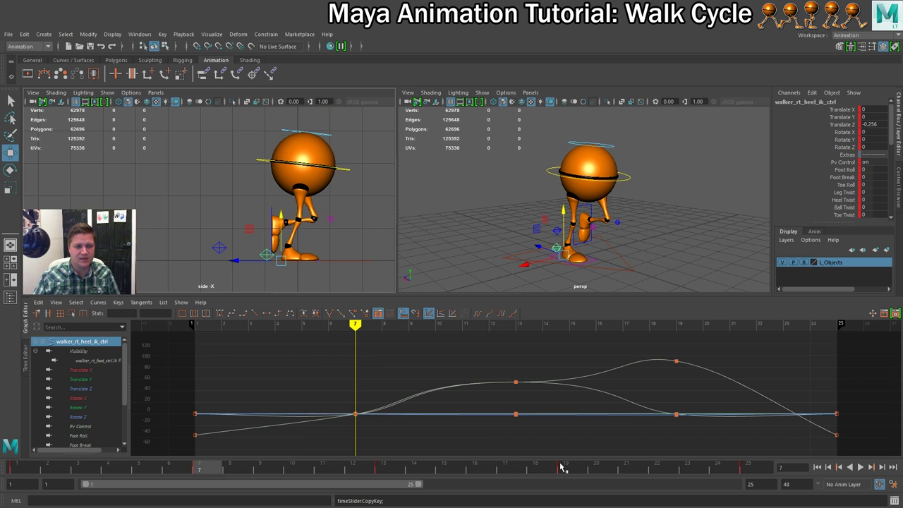
left_click(565, 468)
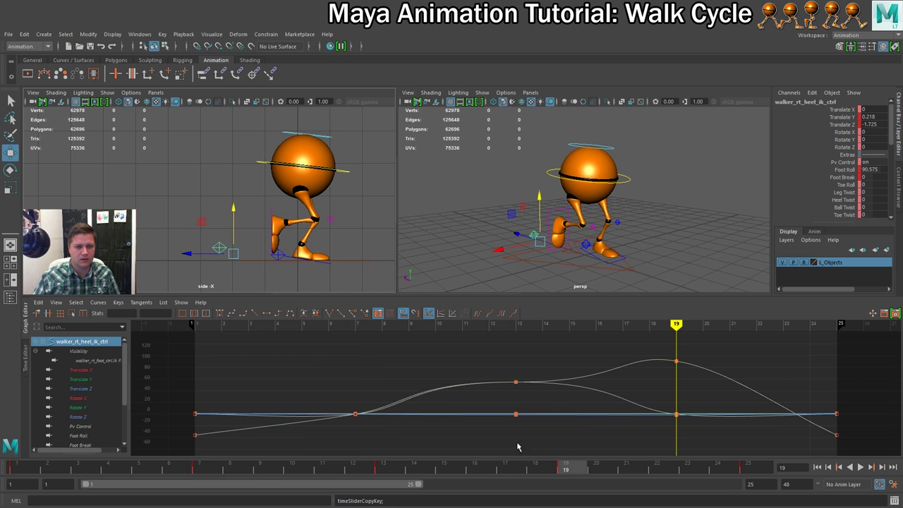
left_click(280, 258)
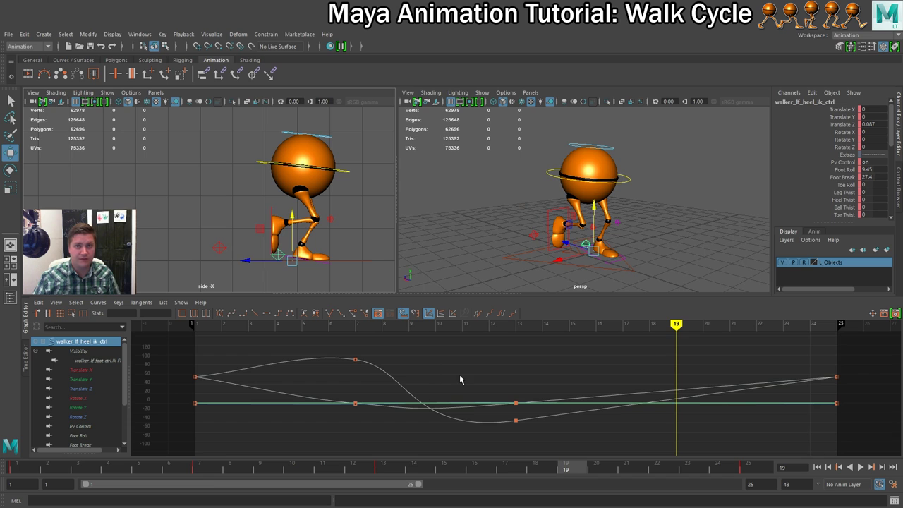
right_click(573, 471)
mouse_move(656, 361)
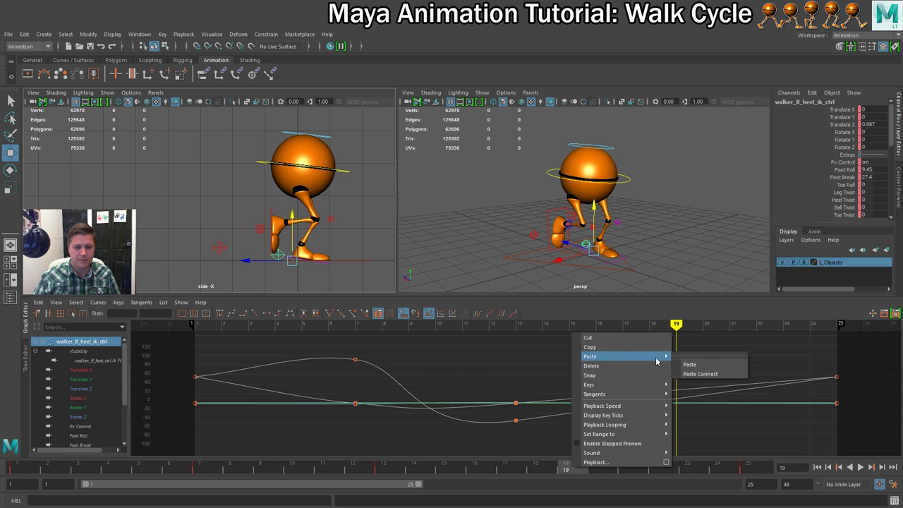
left_click(704, 365)
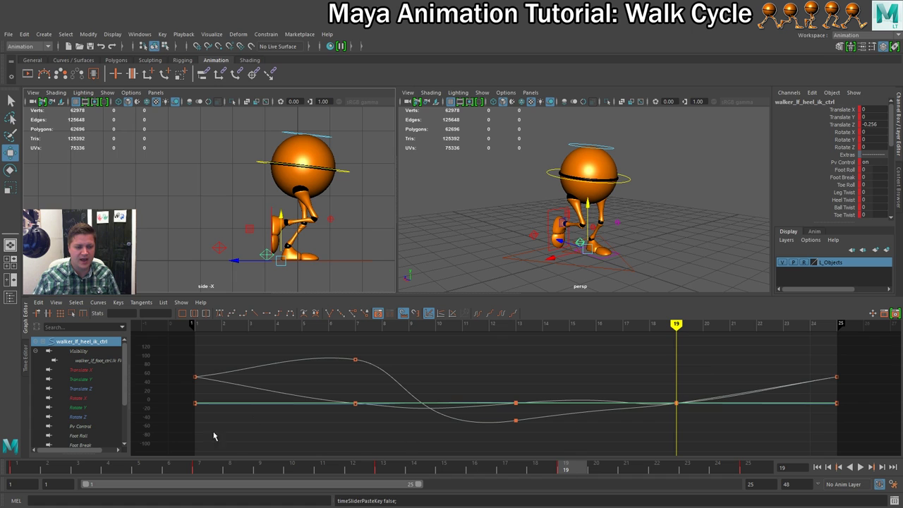
Step: Compare the passing poses at frames 7 and 19 by switching between the two frames
left_click(204, 467)
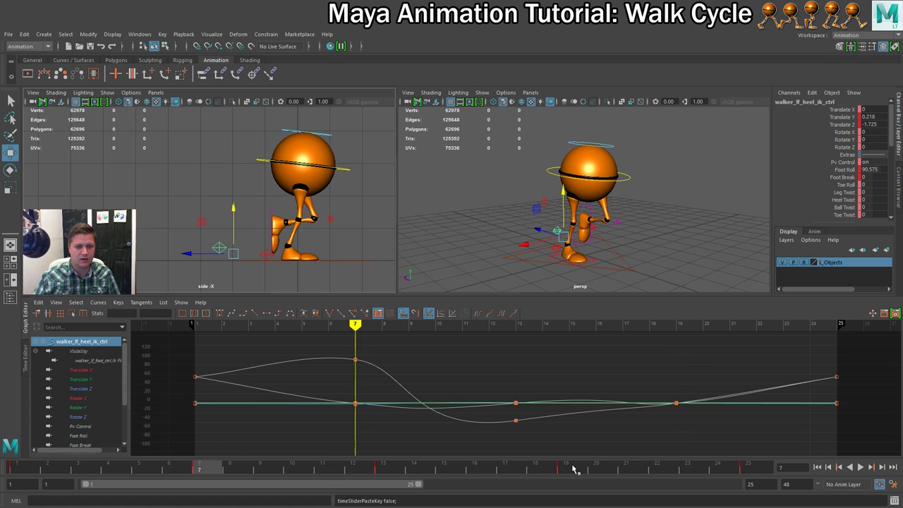
left_click(573, 470)
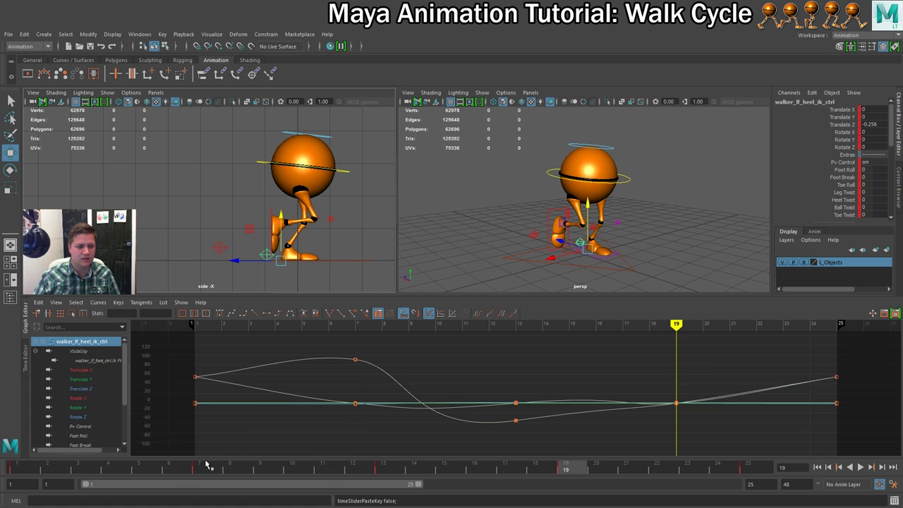
left_click(204, 468)
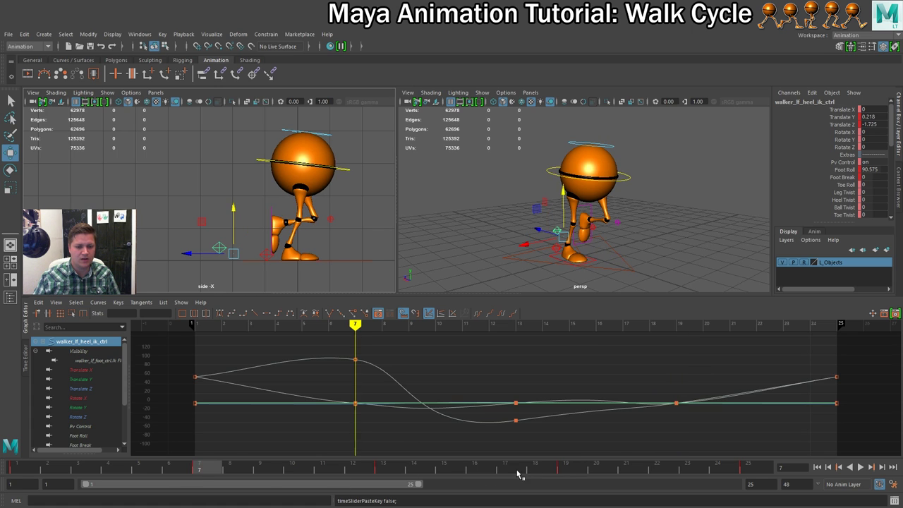
left_click(575, 468)
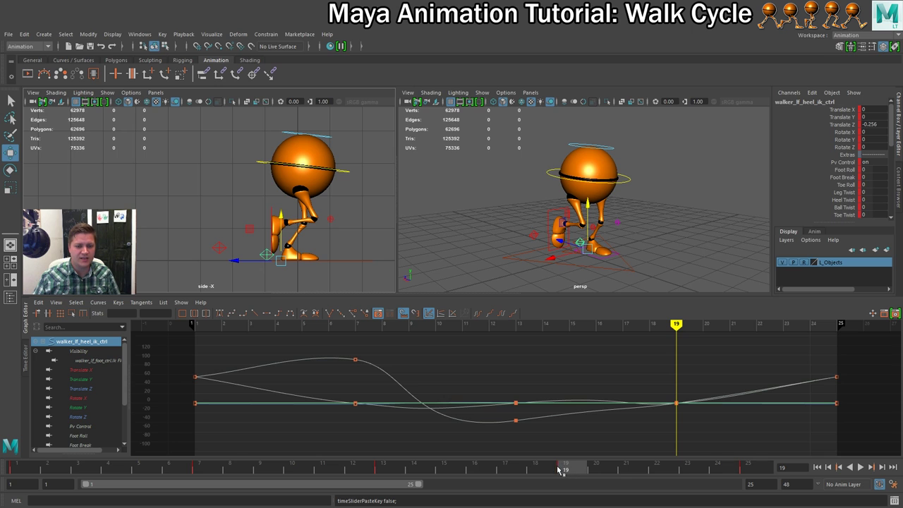
Step: Check the leg positions and body height of the passing poses by alternating between frames 7 and 19
left_click(199, 468)
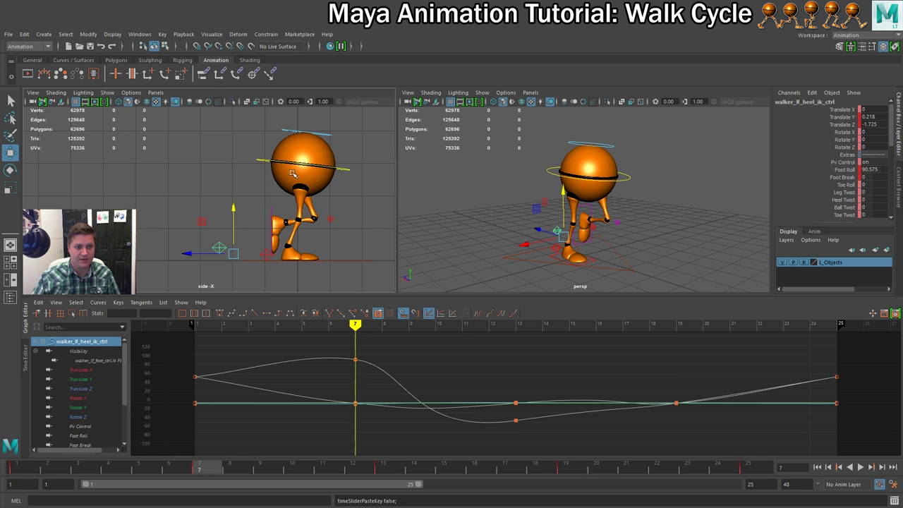
left_click(568, 468)
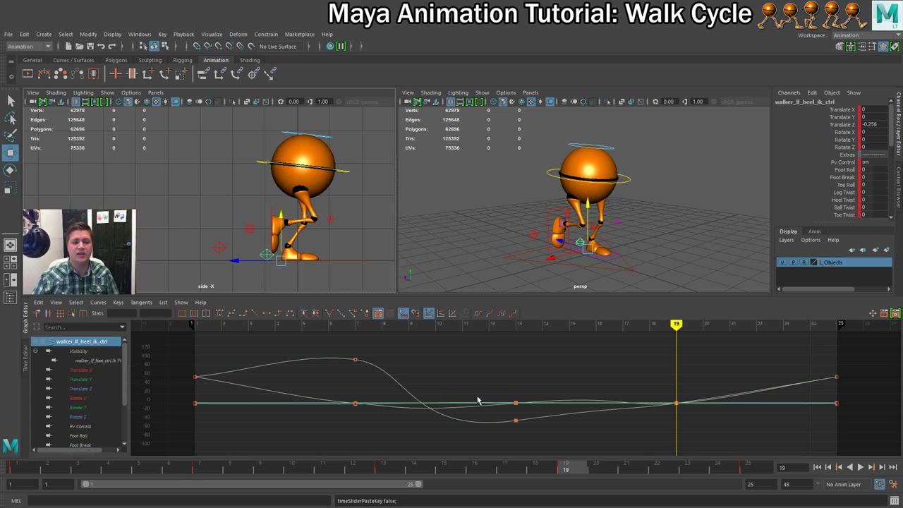
left_click(200, 466)
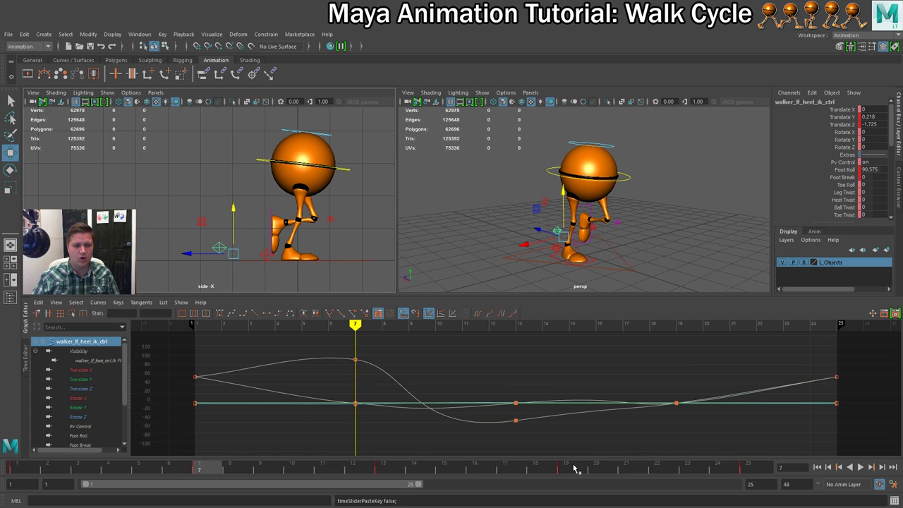
left_click(575, 469)
left_click(201, 468)
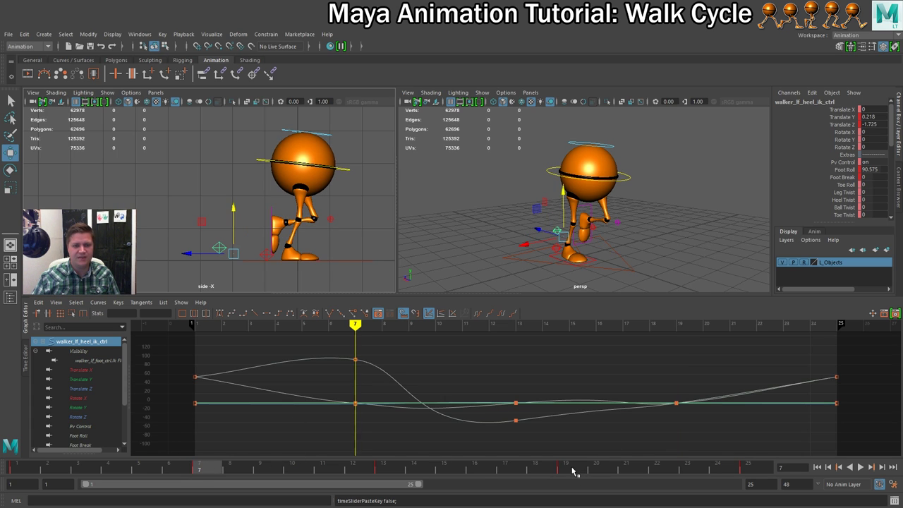
left_click(574, 470)
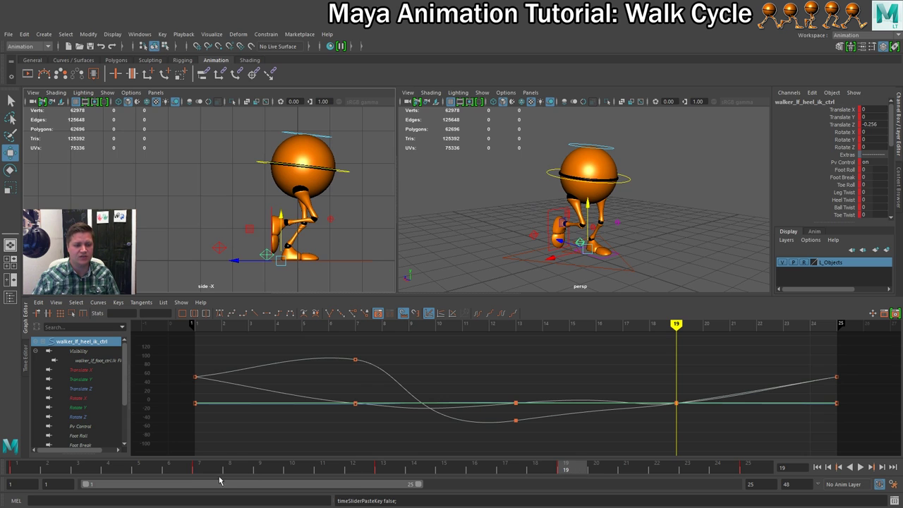
left_click(201, 468)
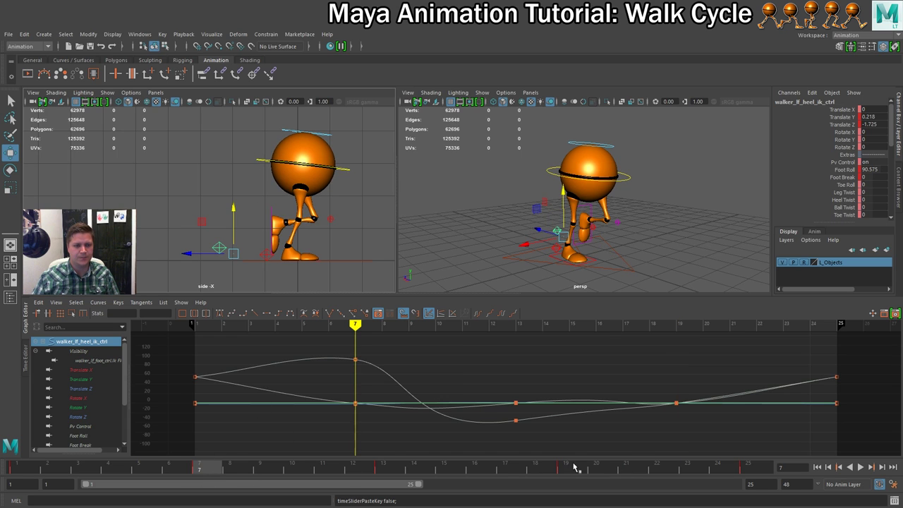
left_click(573, 469)
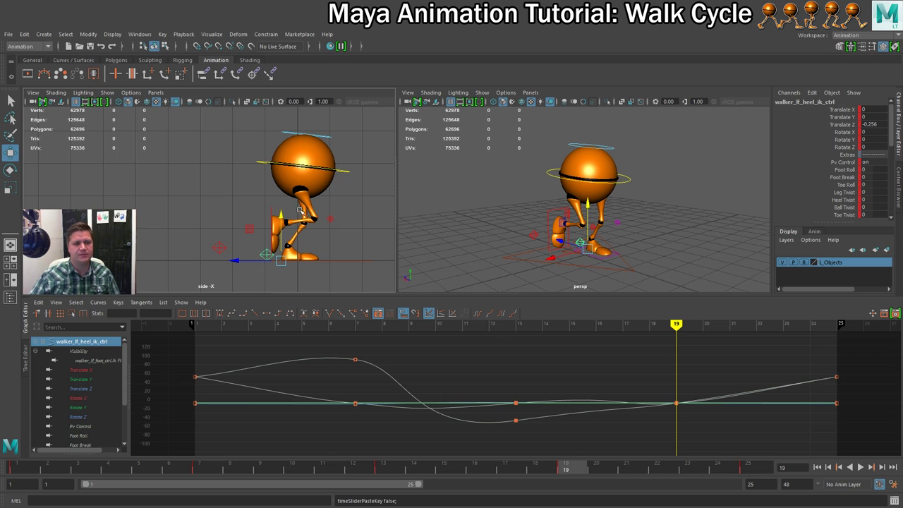
Step: Match the main body control's height at frame 19 to frame 7 by setting its Translate Y to -0.076
left_click(351, 172)
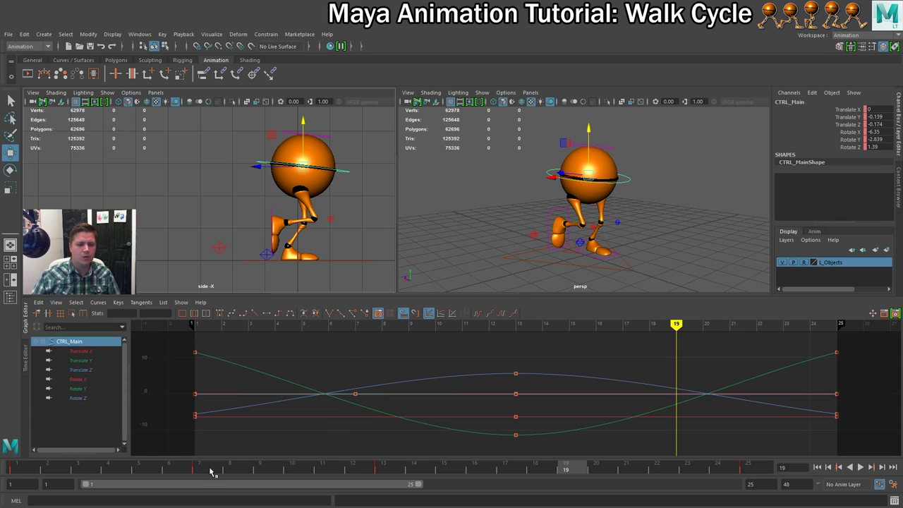
left_click(211, 472)
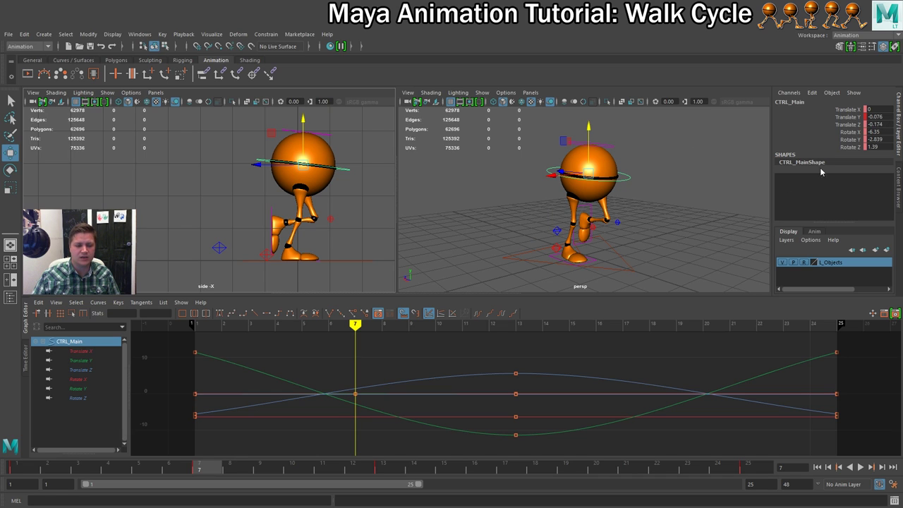
left_click(566, 468)
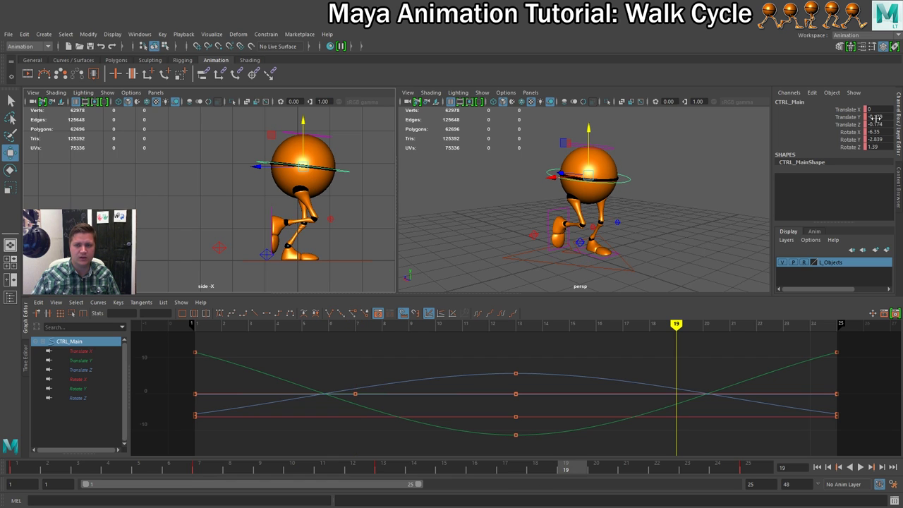
double_click(877, 117)
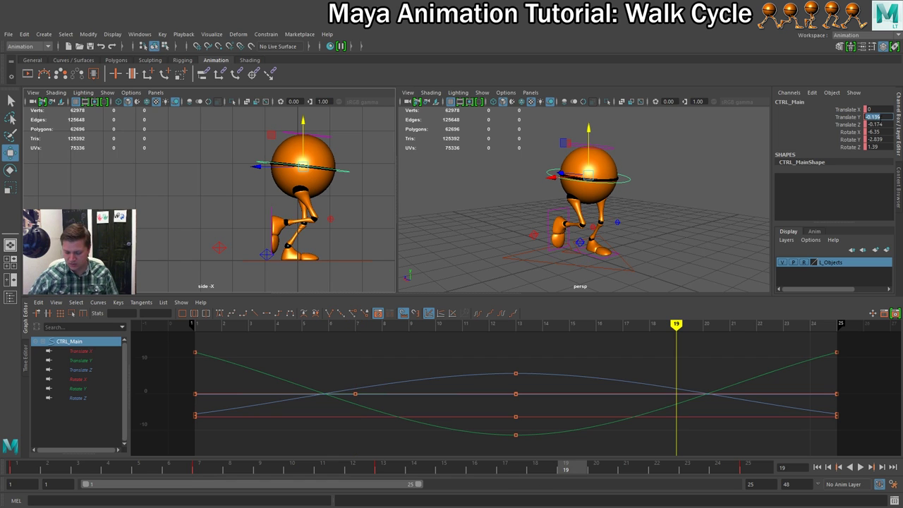
type("-0")
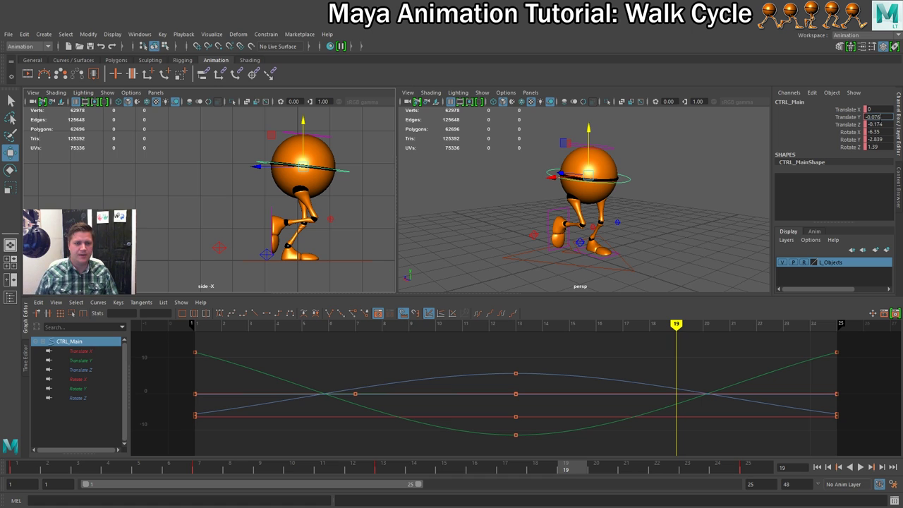
key("Return")
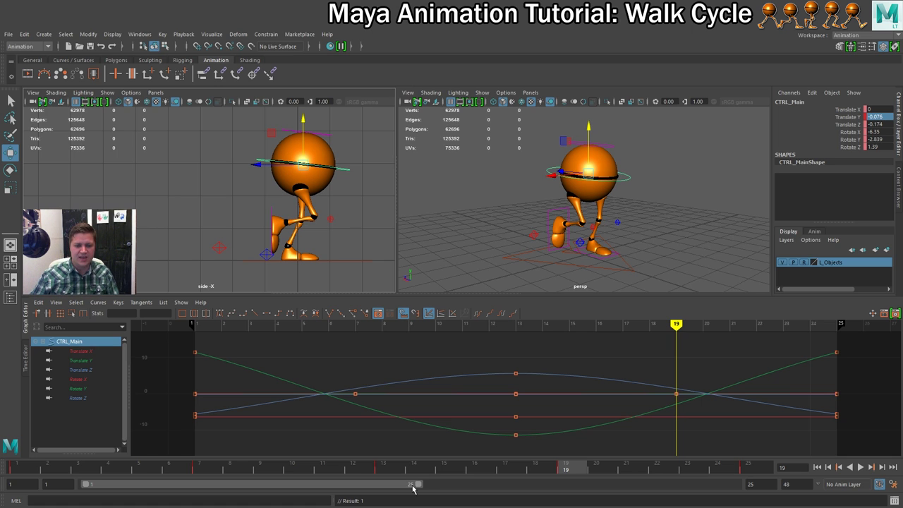
Step: Compare the body height at frames 7 and 19, and play back the walk cycle
left_click(201, 469)
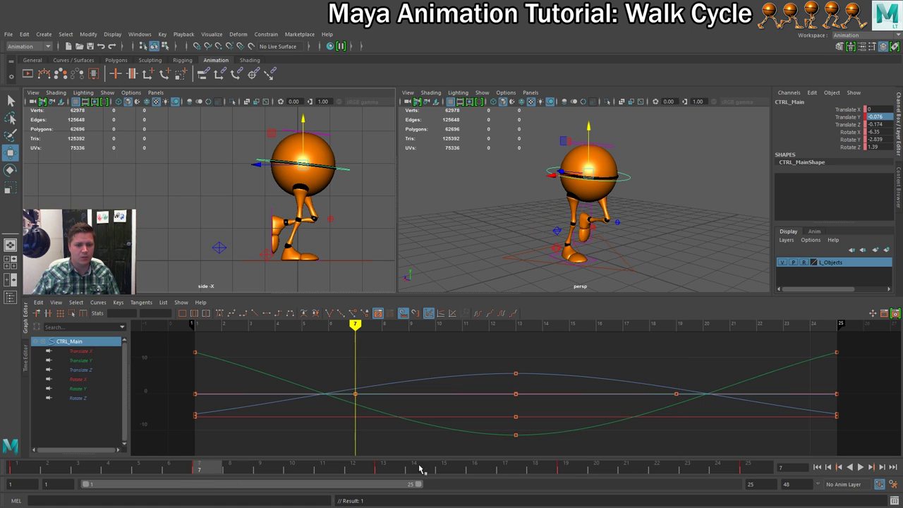
left_click(575, 471)
left_click(211, 469)
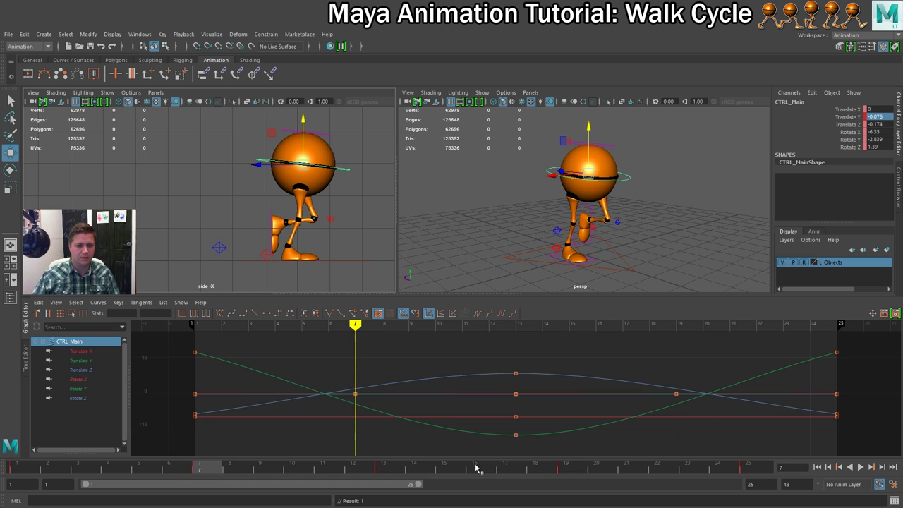
left_click(570, 471)
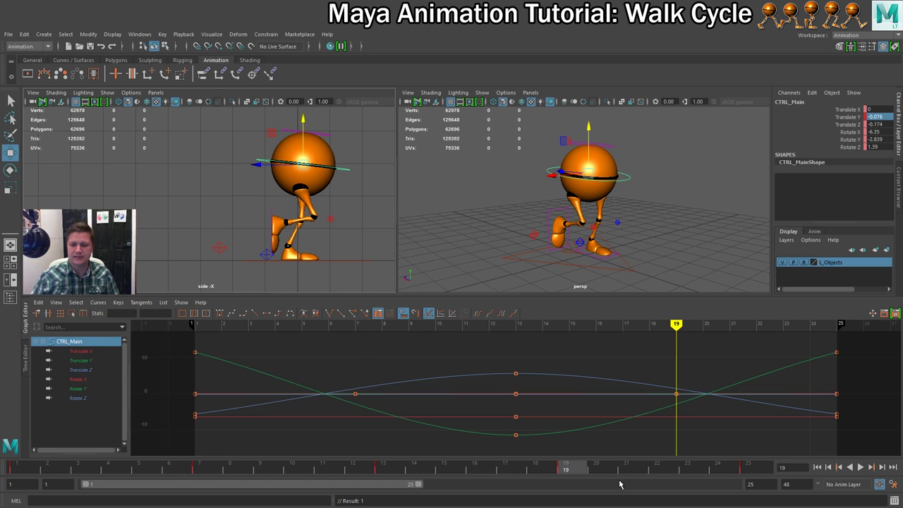
left_click(860, 467)
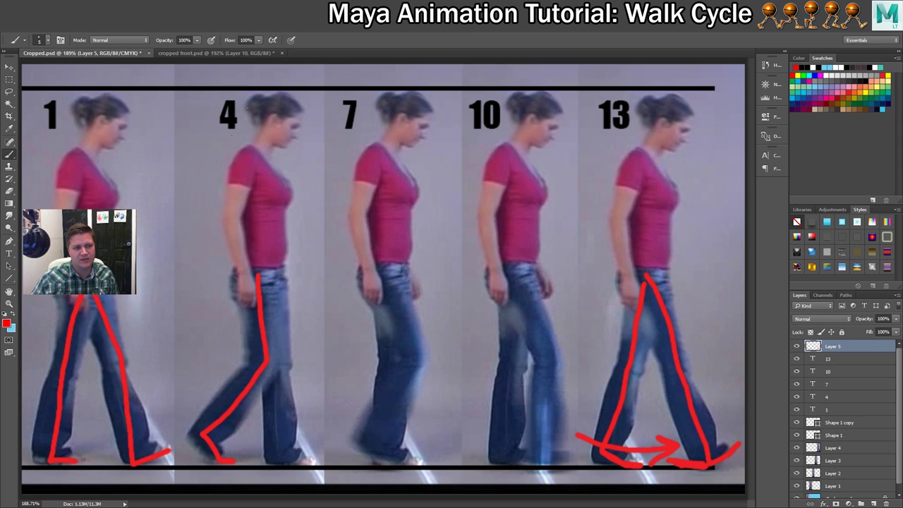
Step: Switch to the walk reference in Photoshop, circle the frame number 4 with the Brush tool, and undo the stroke
left_click_drag(234, 90, 248, 90)
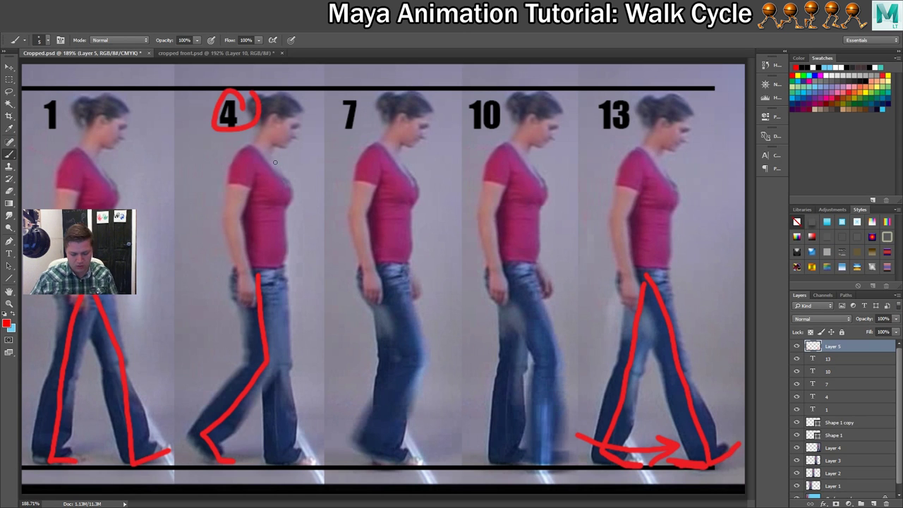
key("ctrl+z")
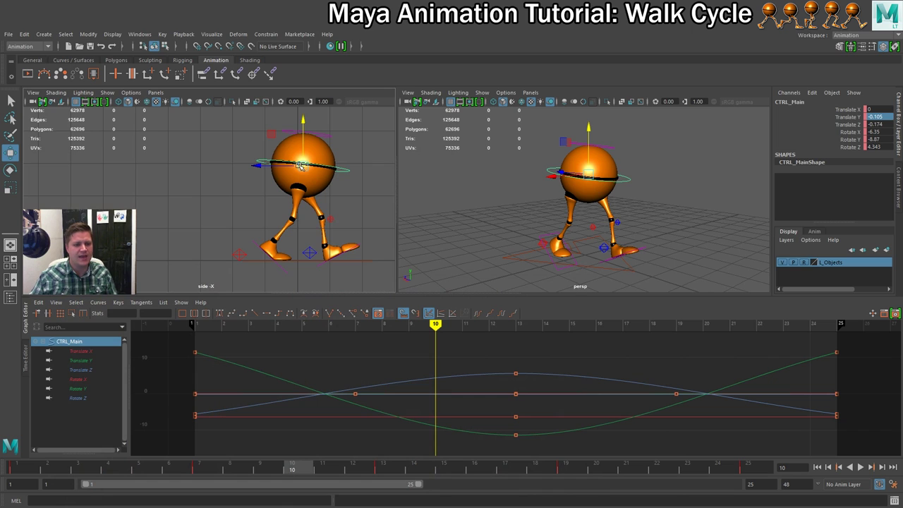
Step: Lower the main body control at frame 4 to a Translate Y of about -0.185 and key it
left_click(108, 470)
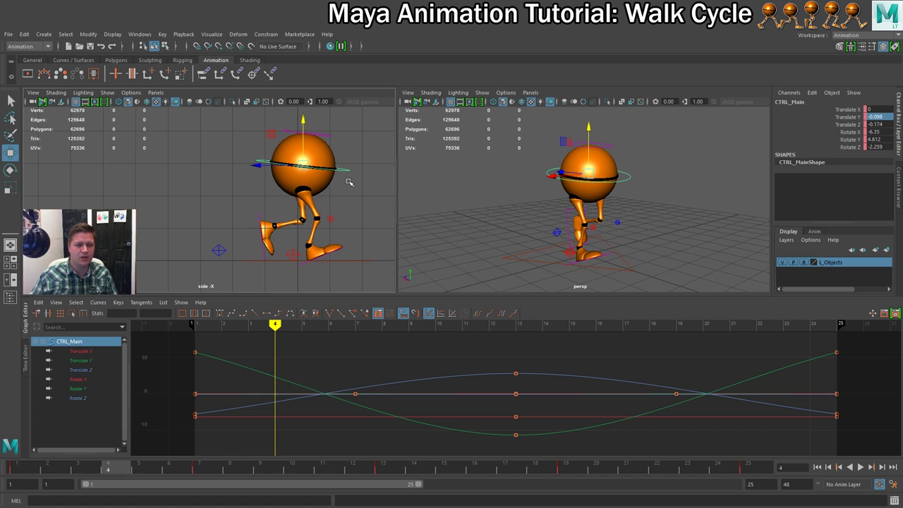
left_click_drag(303, 122, 300, 122)
key("s")
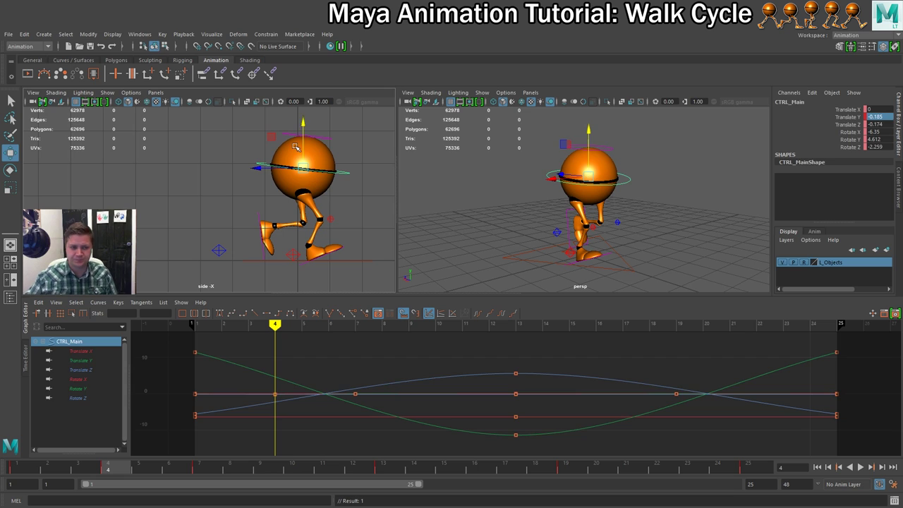
Step: Flatten the front foot at frame 4 by setting the right heel control's Foot Roll to 0
left_click(286, 261)
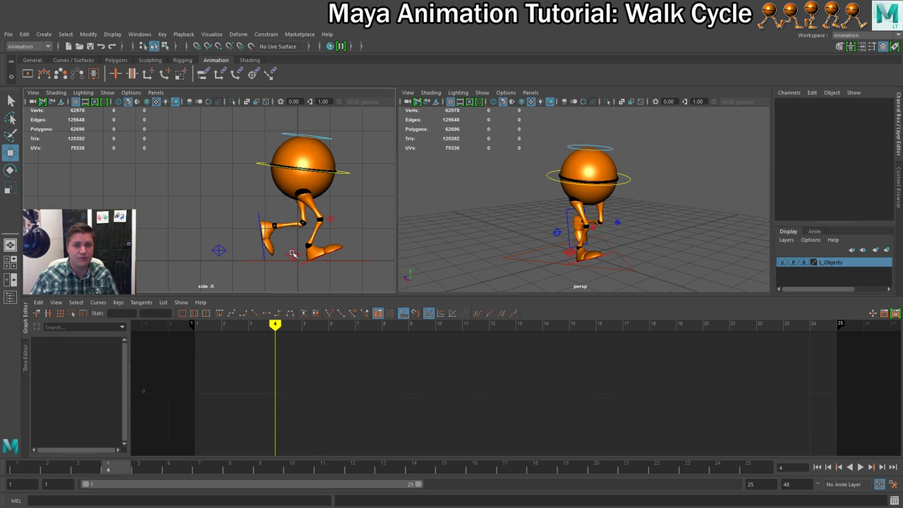
left_click(295, 254)
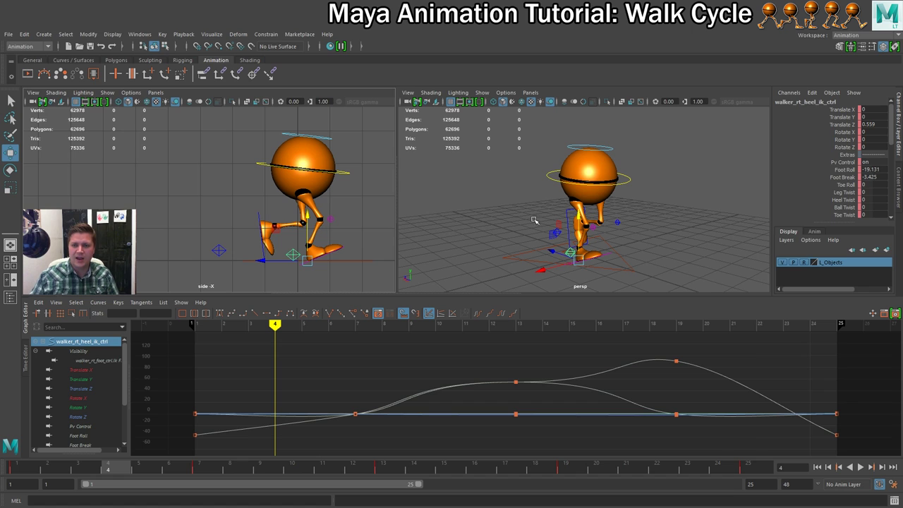
double_click(875, 170)
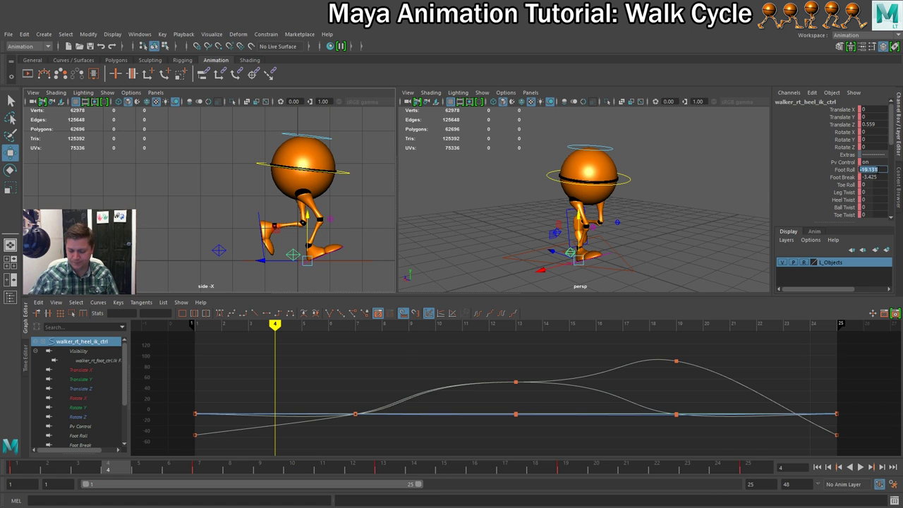
type("0")
key("Return")
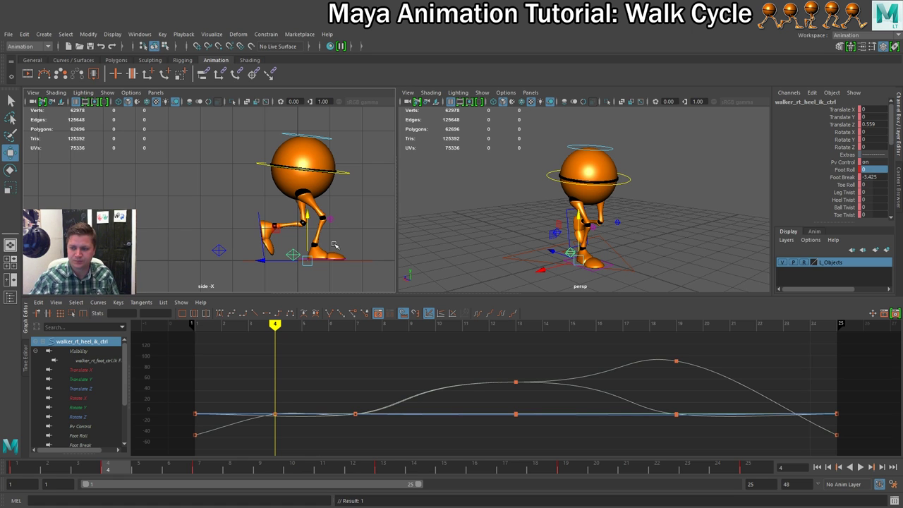
Step: Set the left heel control's Foot Break and Translate Y to 0 at frame 4
left_click(219, 250)
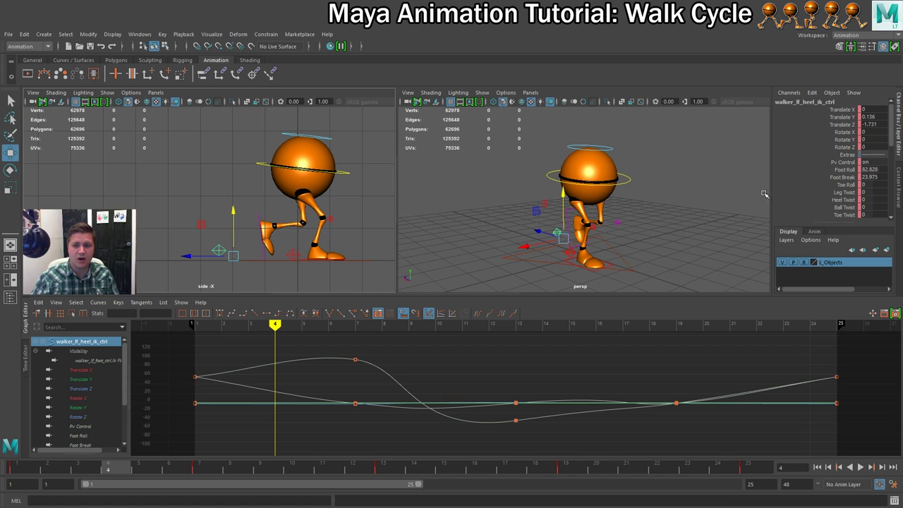
left_click(877, 178)
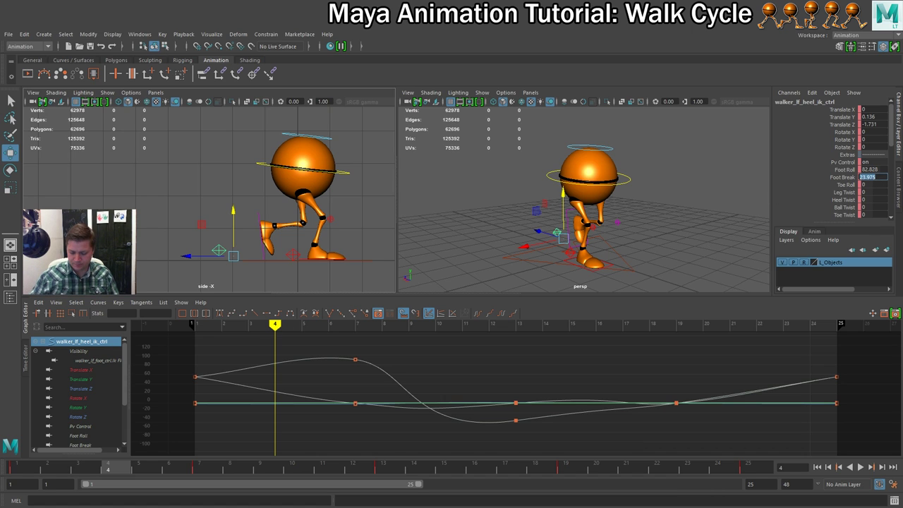
type("0")
key("Return")
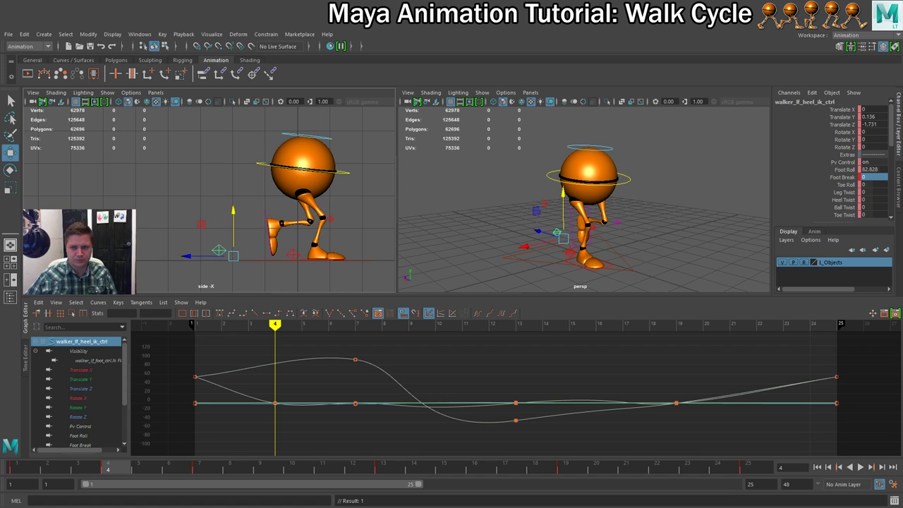
double_click(873, 118)
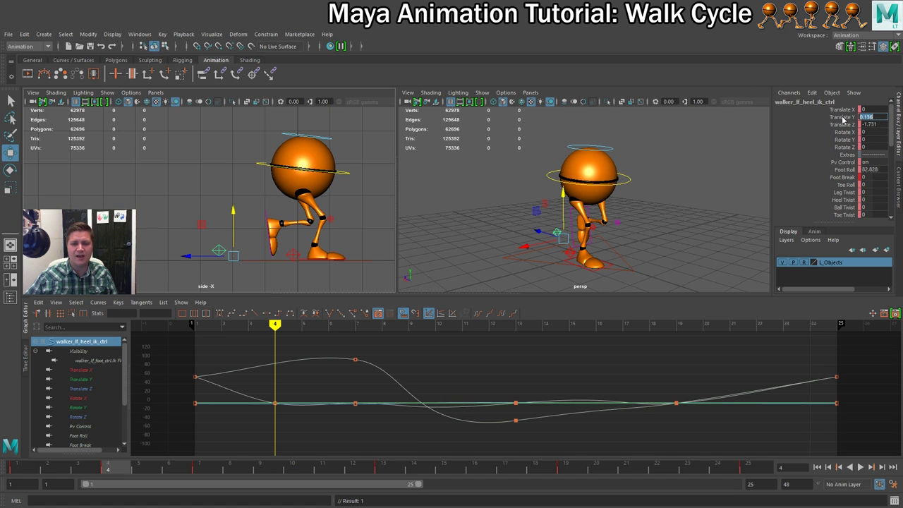
type("0")
key("Return")
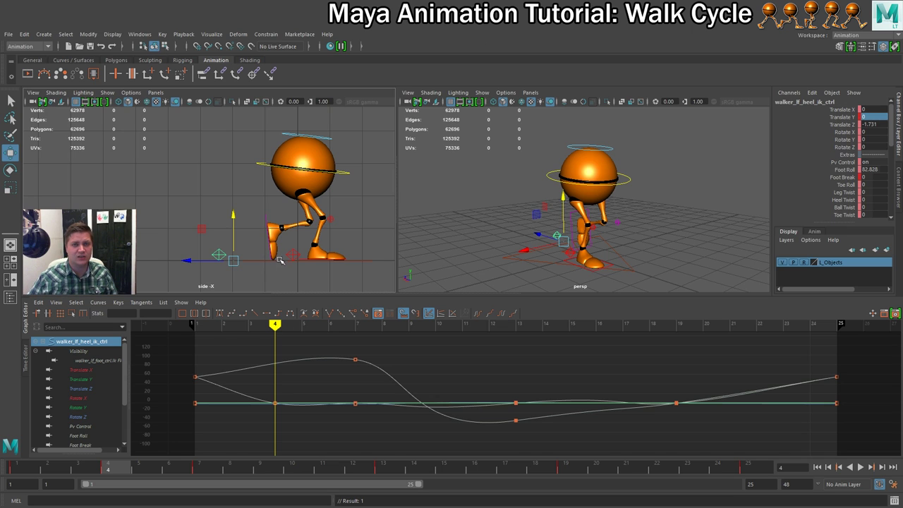
Step: Undo the left heel control's last move, check frame 1, and shift the control backward to about -1.92 Translate Z at frame 4
key("ctrl+z")
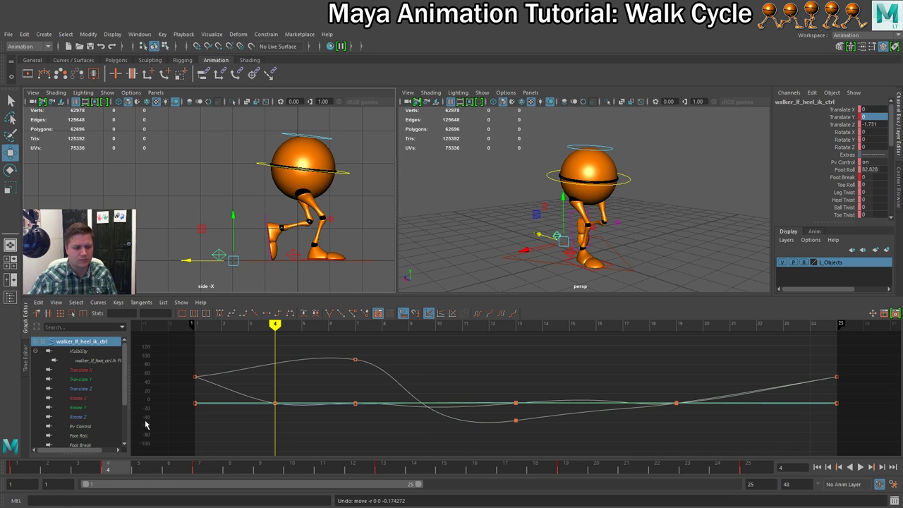
left_click_drag(106, 467, 22, 469)
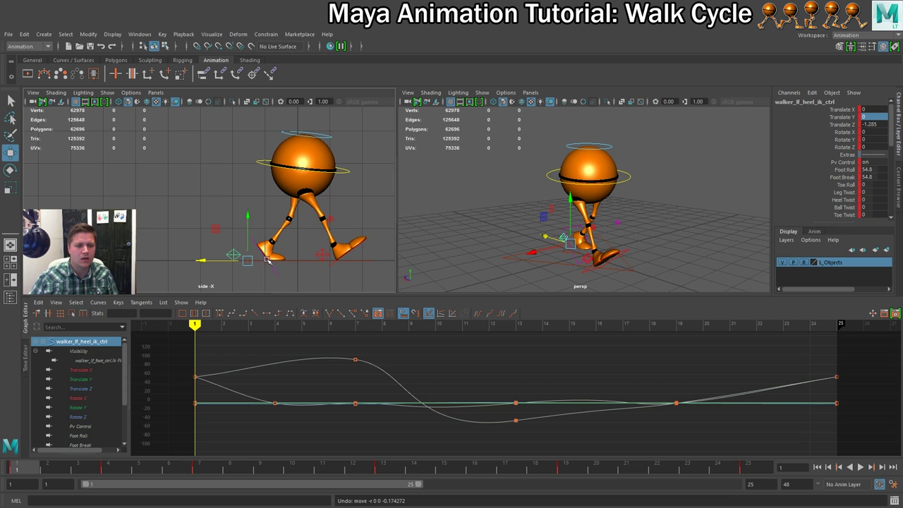
left_click(107, 469)
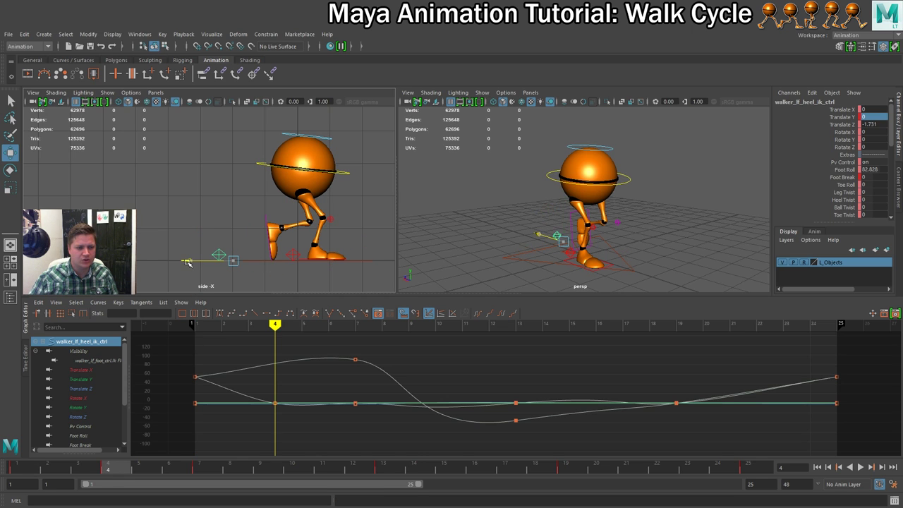
left_click_drag(188, 262, 182, 266)
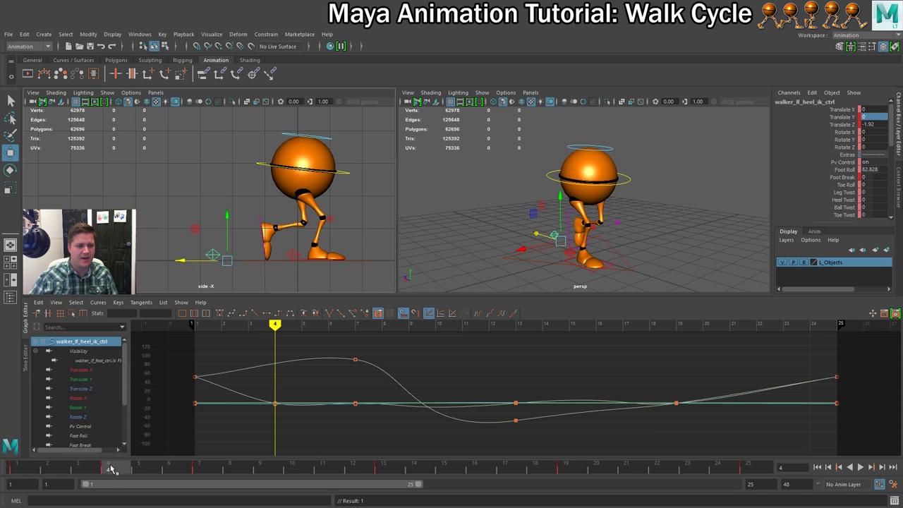
Step: Play the walk cycle from frame 1 to review the motion through the new frame 4 pose
left_click(9, 462)
key("alt+v")
mouse_move(10, 463)
left_mouse_down()
mouse_move(127, 468)
mouse_move(219, 462)
mouse_move(221, 450)
left_mouse_up()
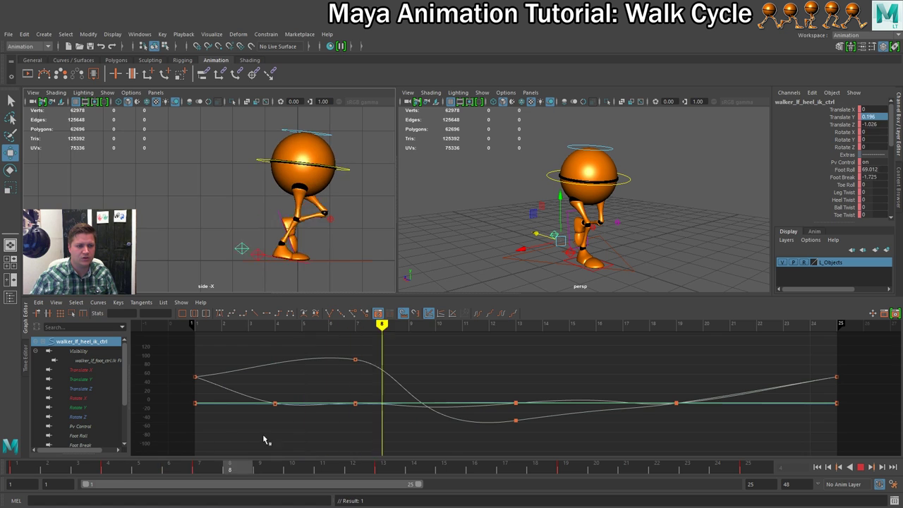
Step: Stop playback and compare the frame 4 pose with frame 1 and the unposed frame 16
key("alt+v")
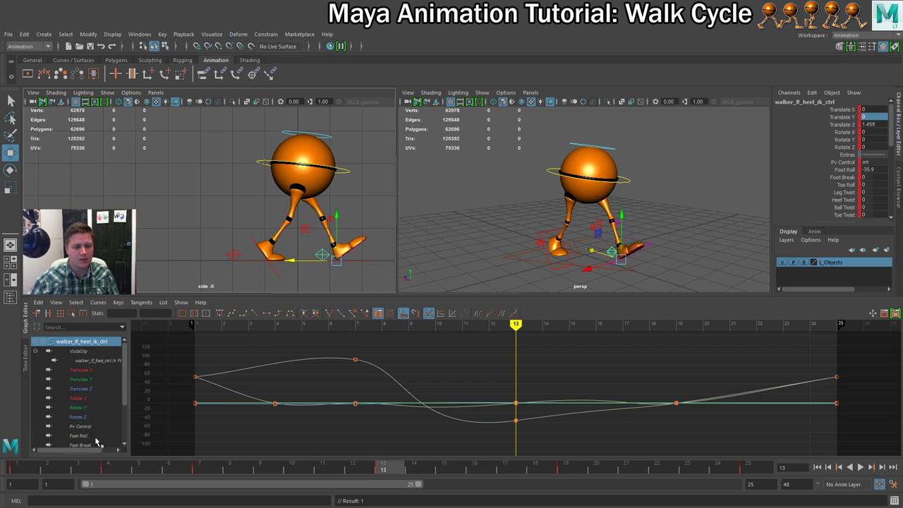
left_click(115, 468)
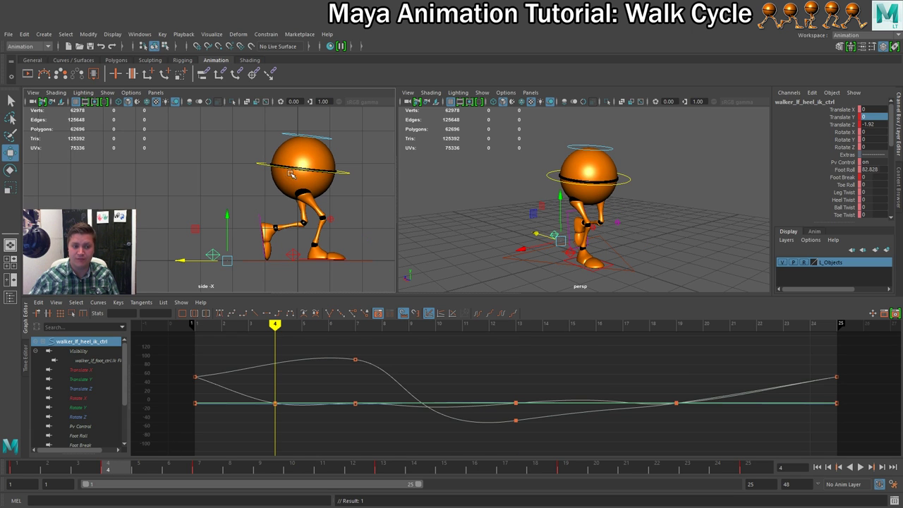
left_click(22, 471)
left_click(117, 471)
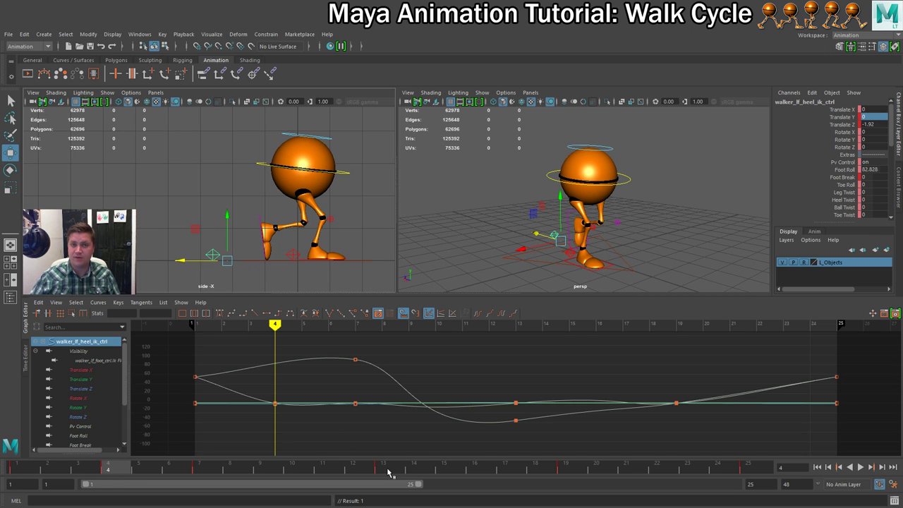
left_click(477, 472)
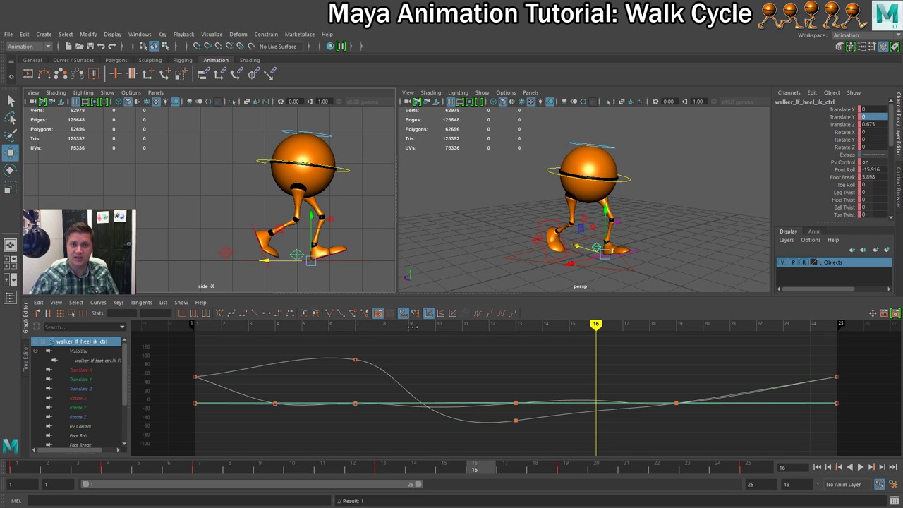
Step: Copy the left heel control's keys at frame 4 and paste them onto the right heel control at frame 16
left_click(108, 467)
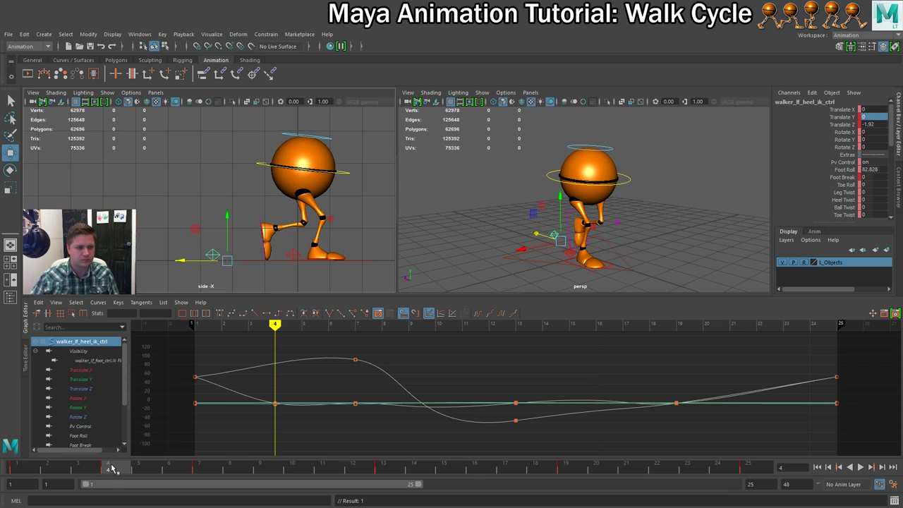
left_click(151, 213)
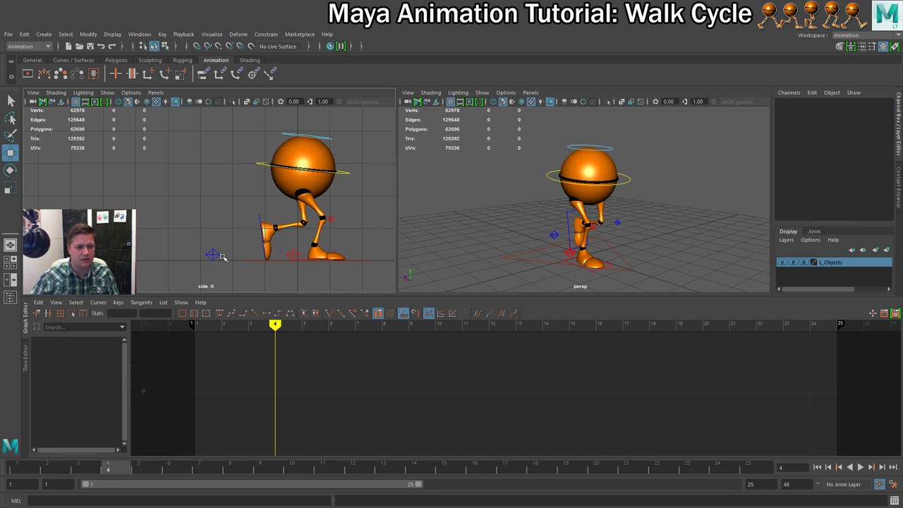
left_click(214, 256)
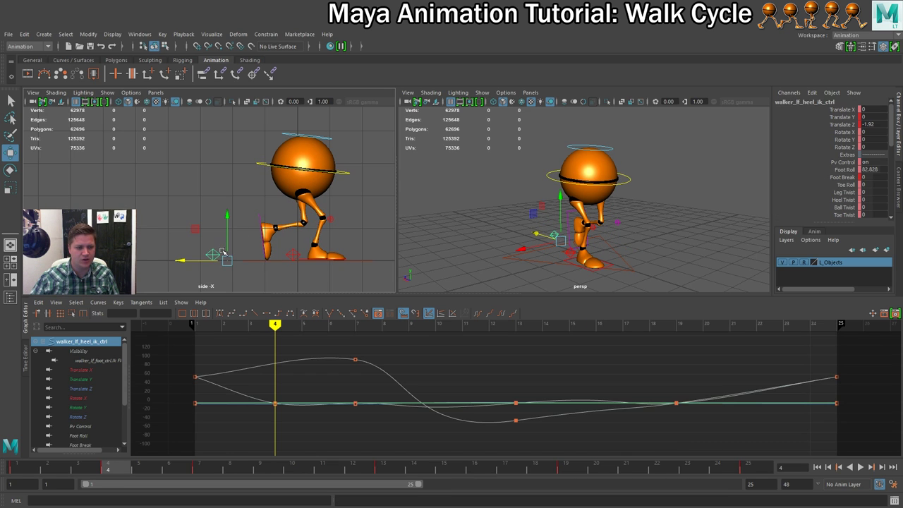
right_click(115, 468)
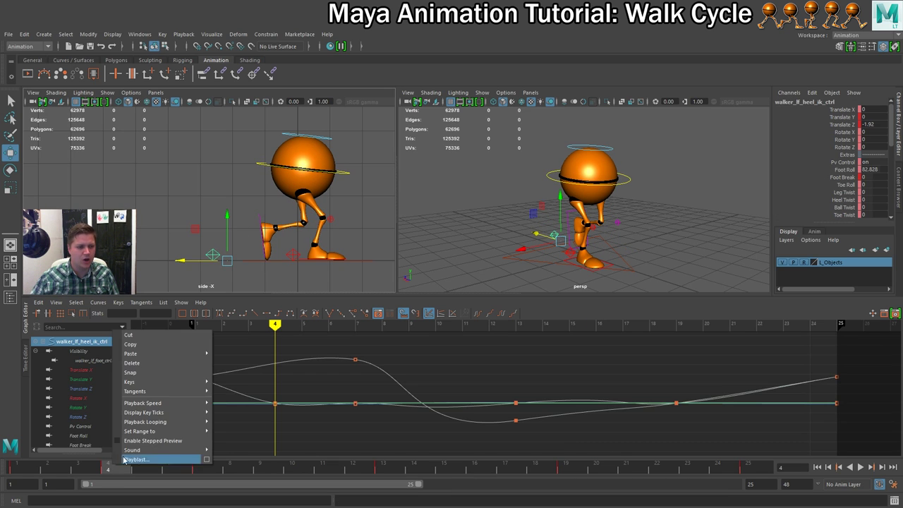
left_click(150, 346)
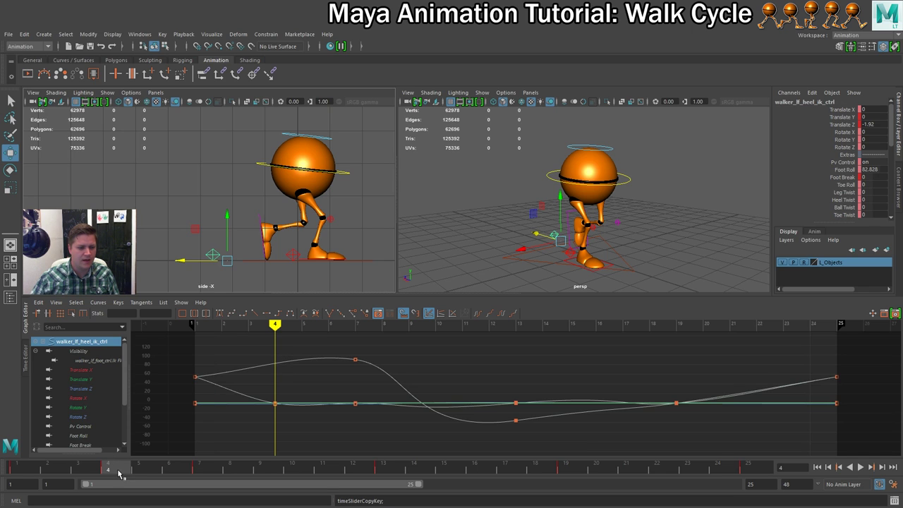
left_click(480, 466)
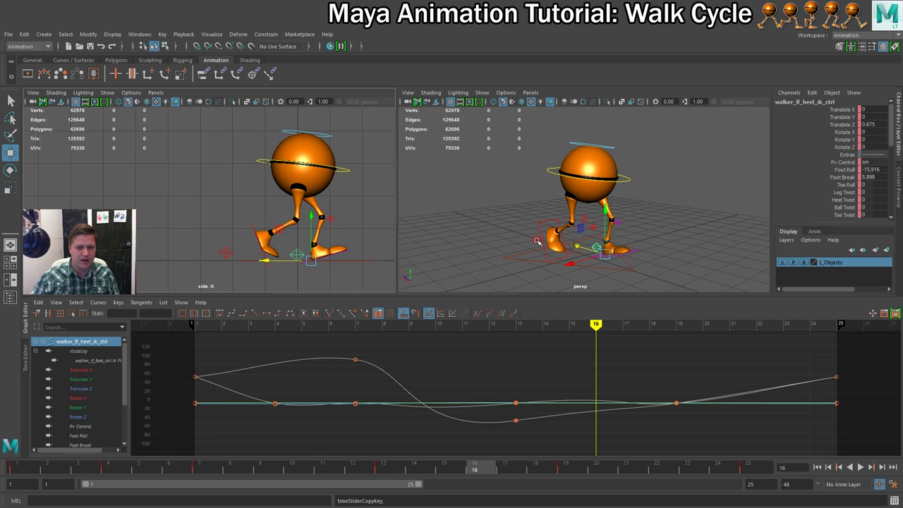
left_click(538, 242)
right_click(481, 469)
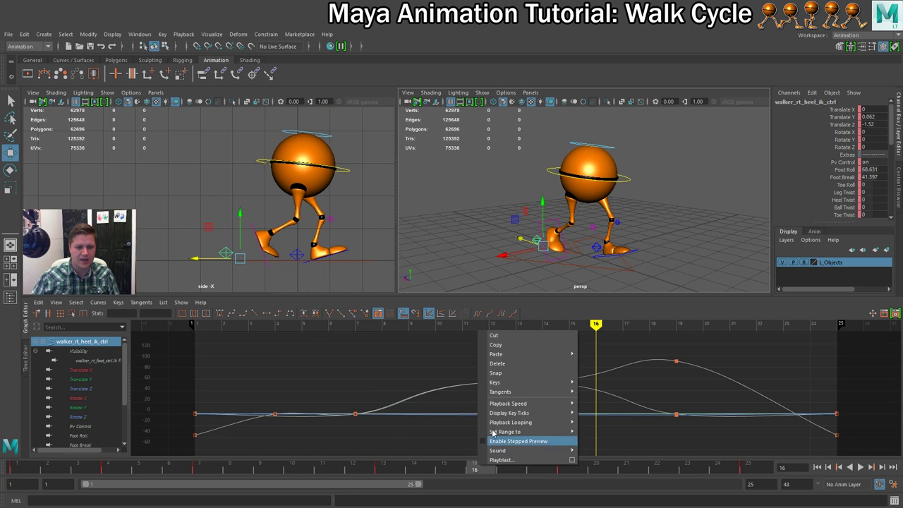
mouse_move(527, 355)
left_click(602, 362)
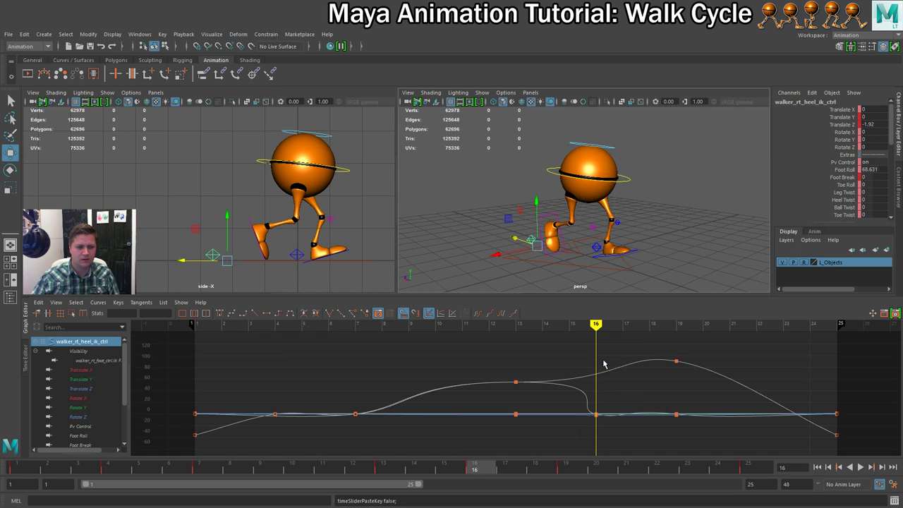
Step: Compare the right heel control's pasted pose at frame 16 with the left foot's pose at frame 4
left_click(121, 469)
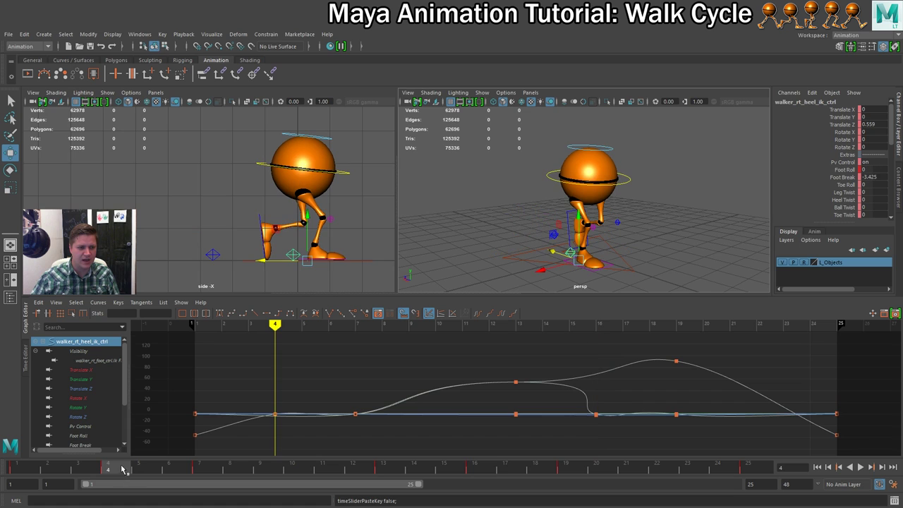
left_click(485, 467)
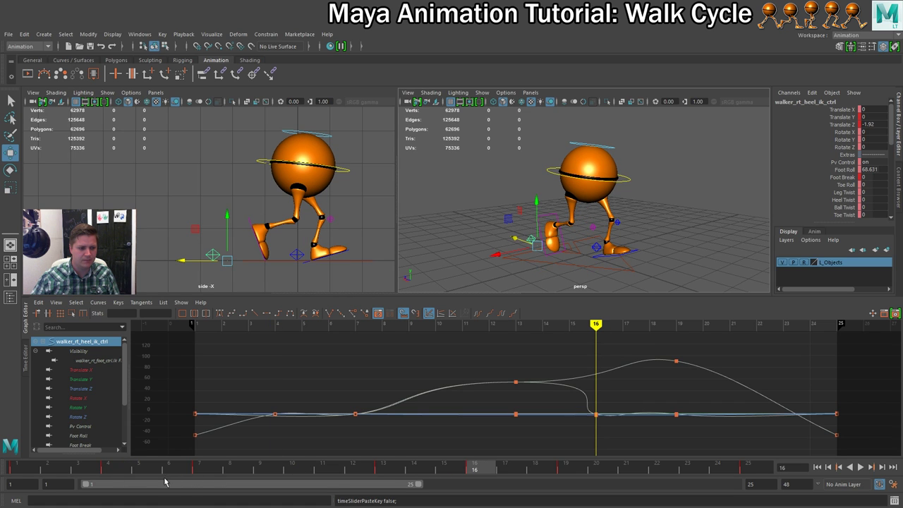
left_click(107, 470)
left_click(480, 470)
left_click(110, 467)
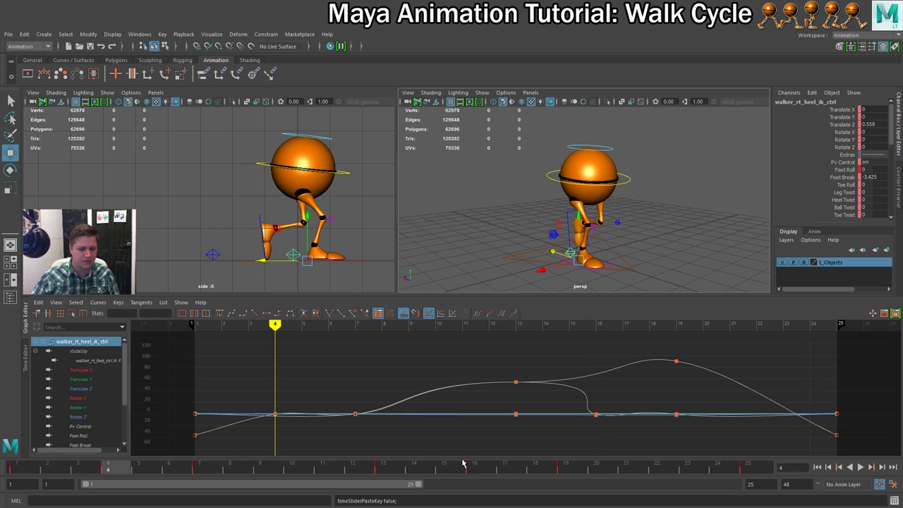
left_click(483, 468)
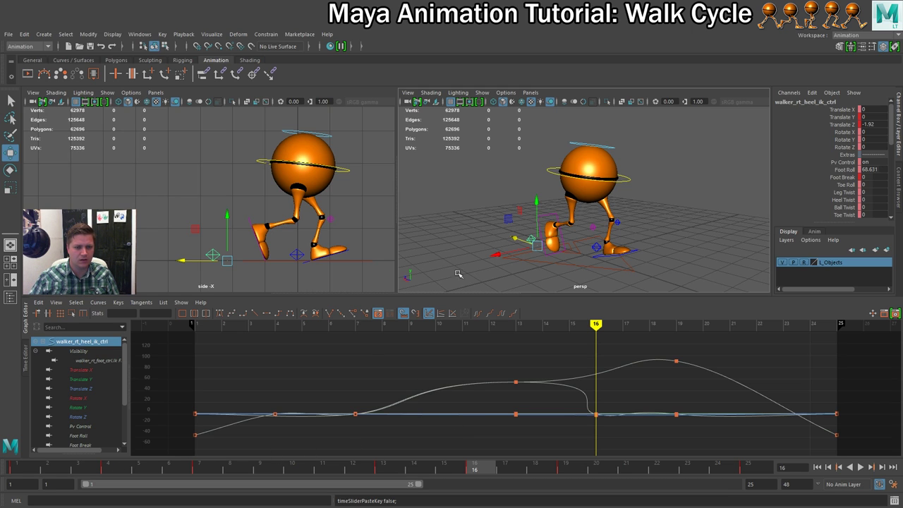
Step: Copy the right heel control's keys at frame 4 and paste them onto the left heel control at frame 16
left_click(117, 466)
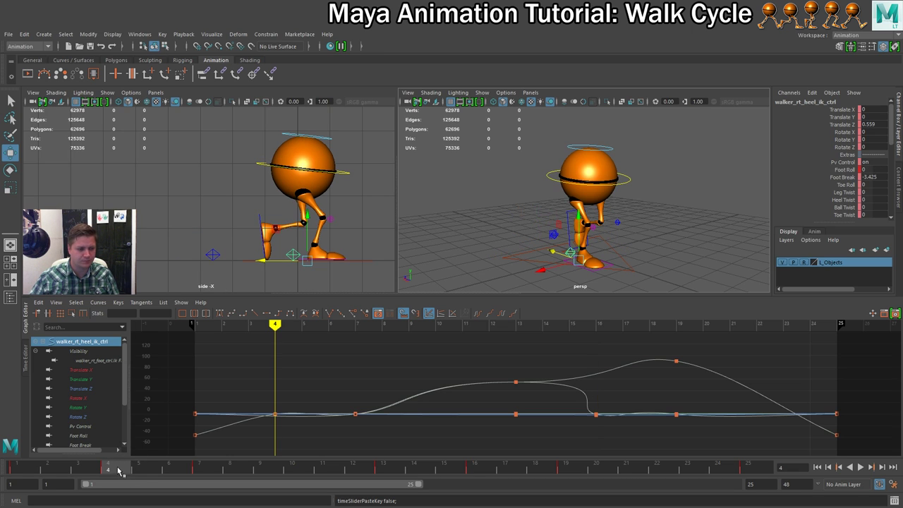
right_click(120, 471)
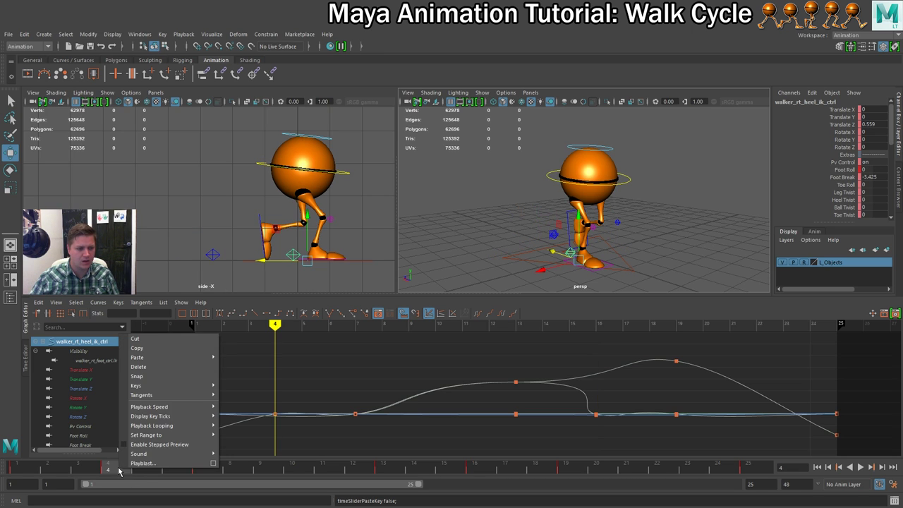
left_click(154, 355)
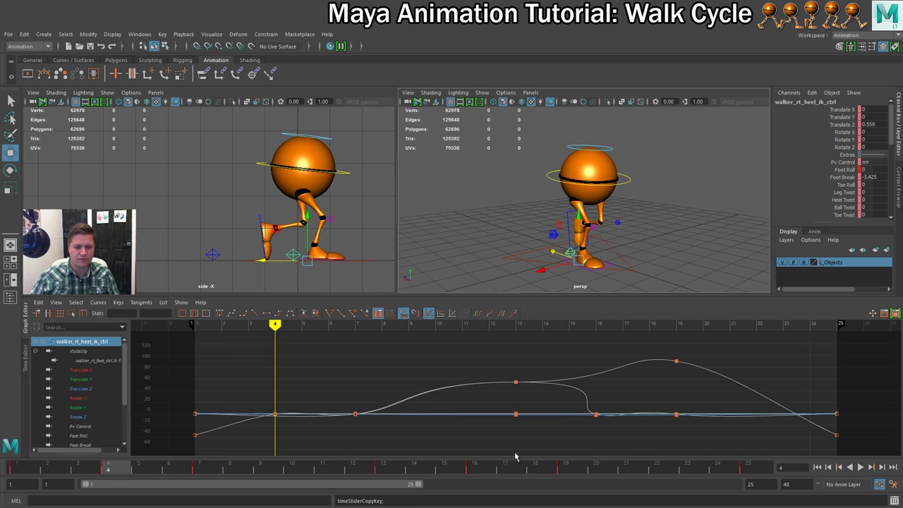
left_click(484, 469)
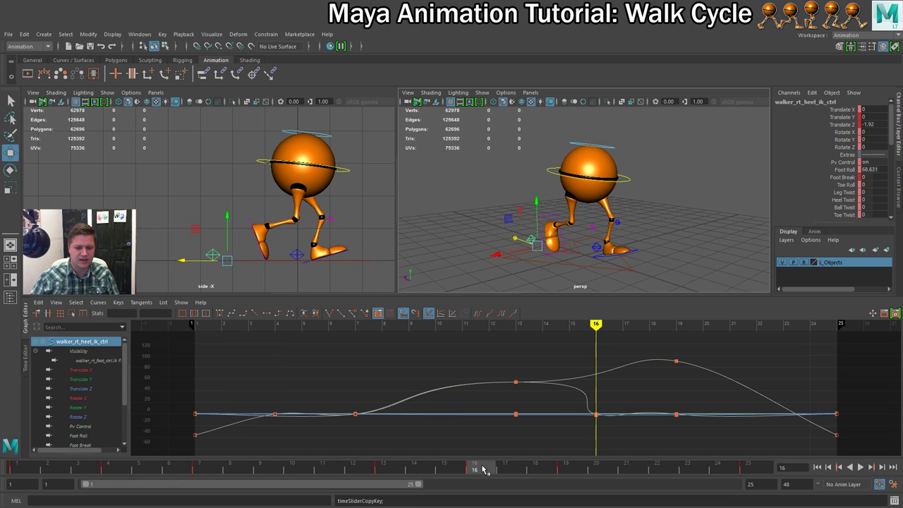
left_click(297, 255)
right_click(483, 471)
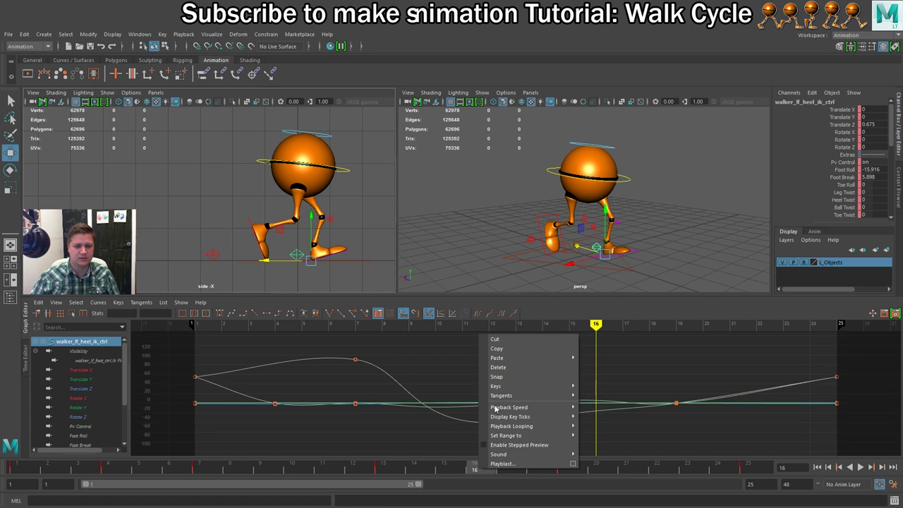
mouse_move(531, 358)
left_click(597, 364)
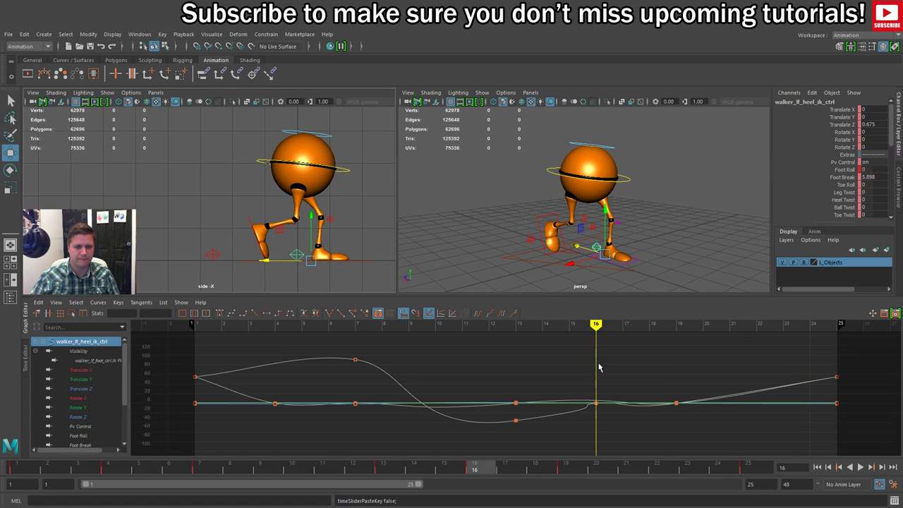
Step: Switch between frames 4 and 16 to check how well both feet and the body height mirror each other
left_click(119, 468)
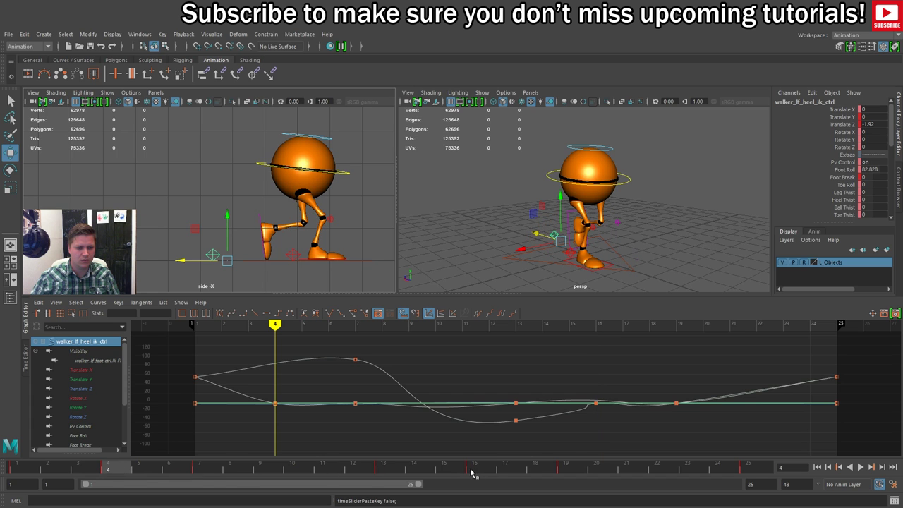
left_click(473, 470)
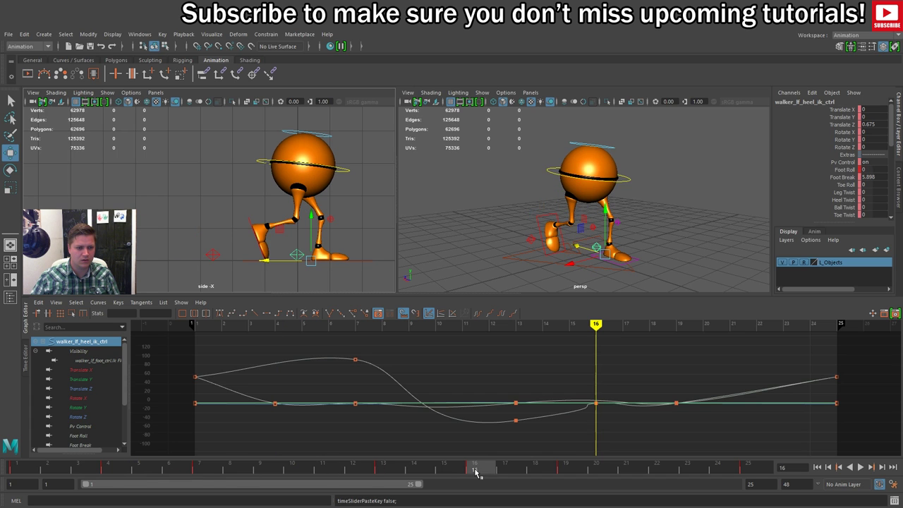
left_click(116, 468)
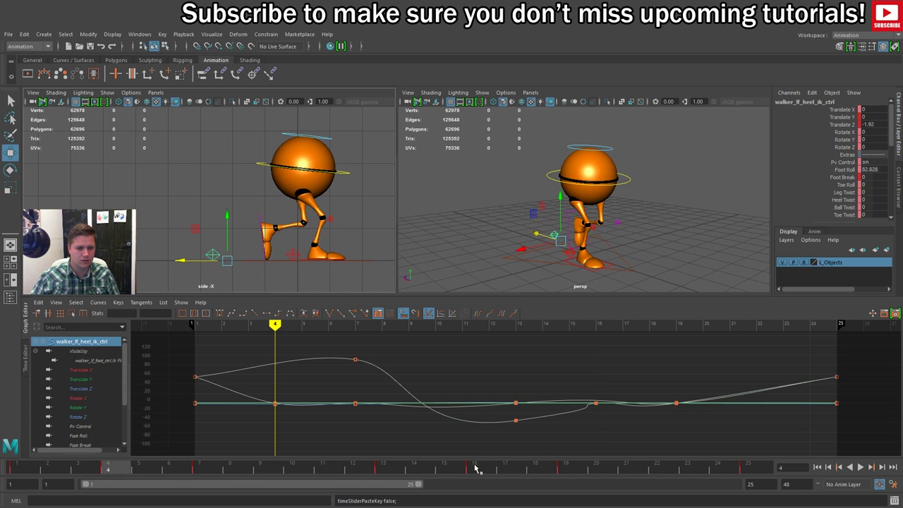
left_click(474, 469)
left_click(116, 468)
left_click(481, 469)
left_click(106, 469)
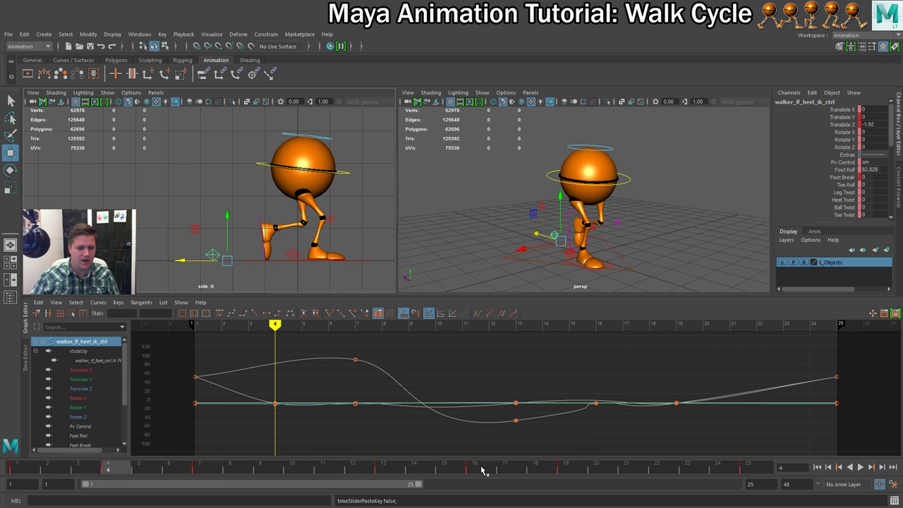
left_click(483, 469)
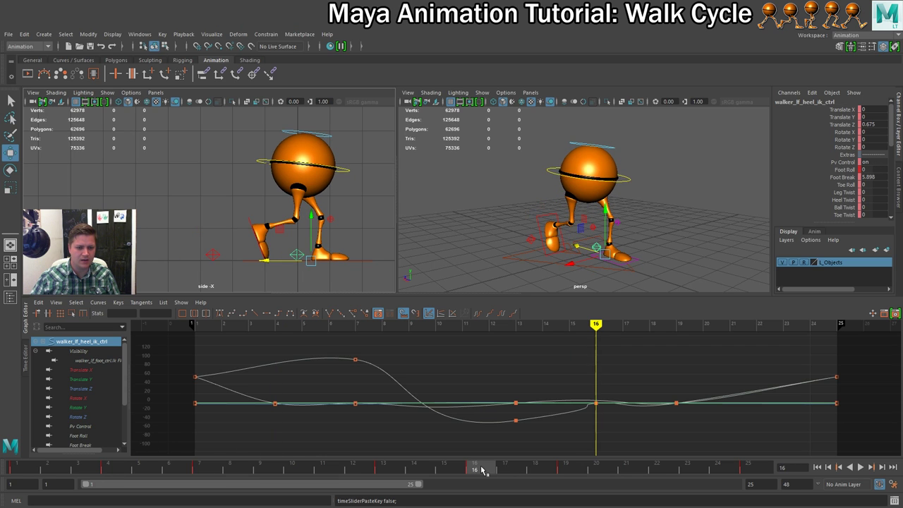
left_click(105, 469)
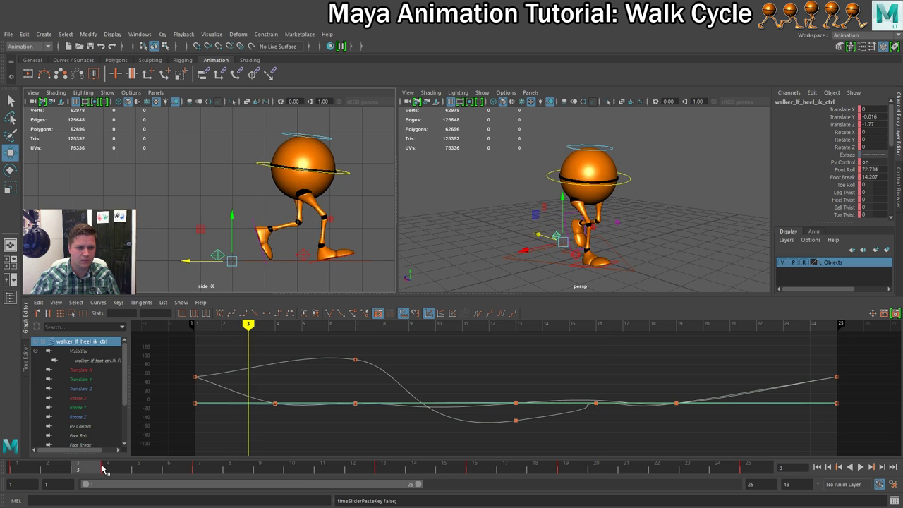
left_click(484, 470)
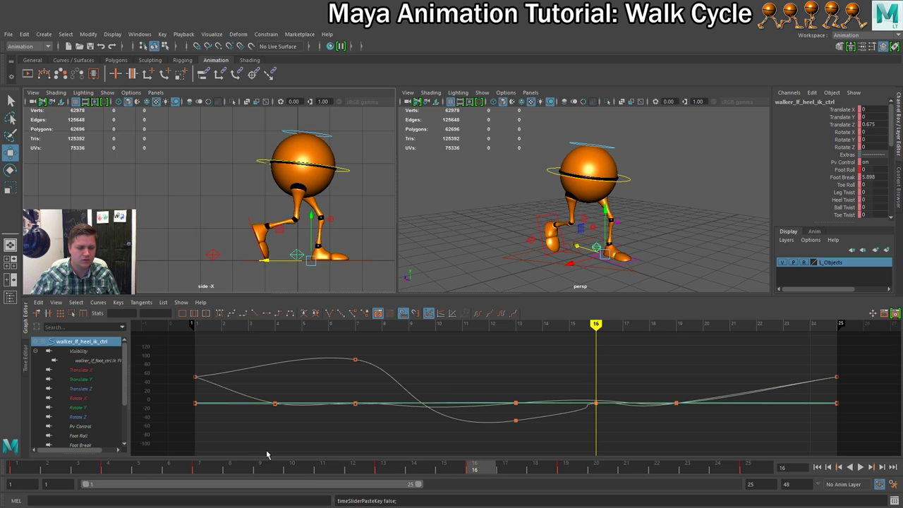
left_click(116, 467)
left_click(474, 469)
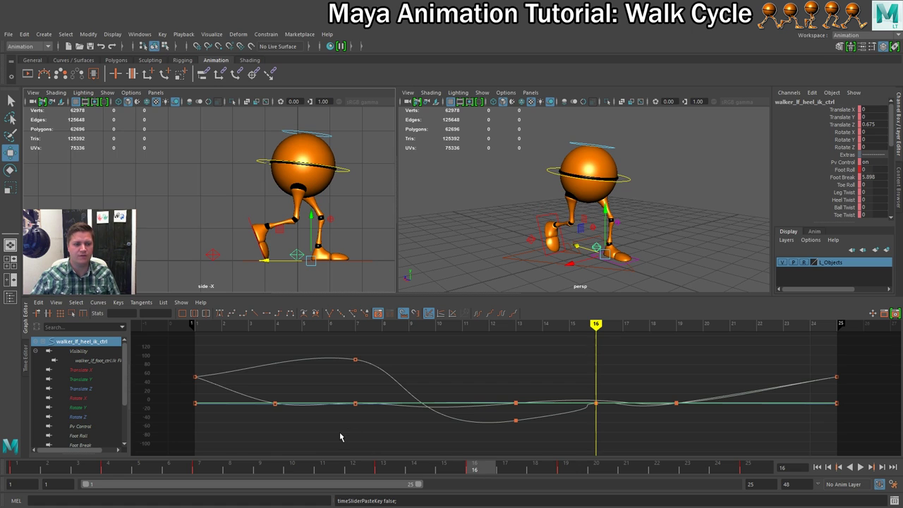
Step: Match the body control's height at frame 16 to frame 4 by setting its Translate Y to -0.185
left_click(108, 467)
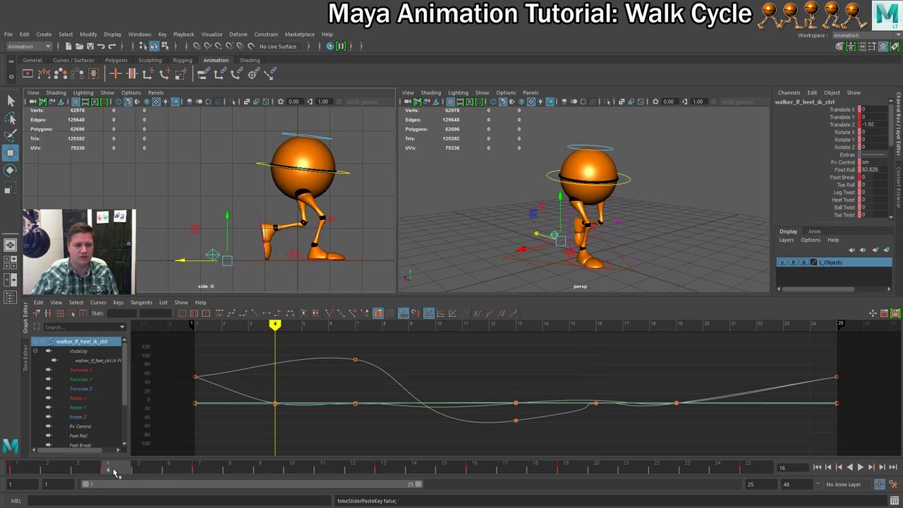
left_click(347, 173)
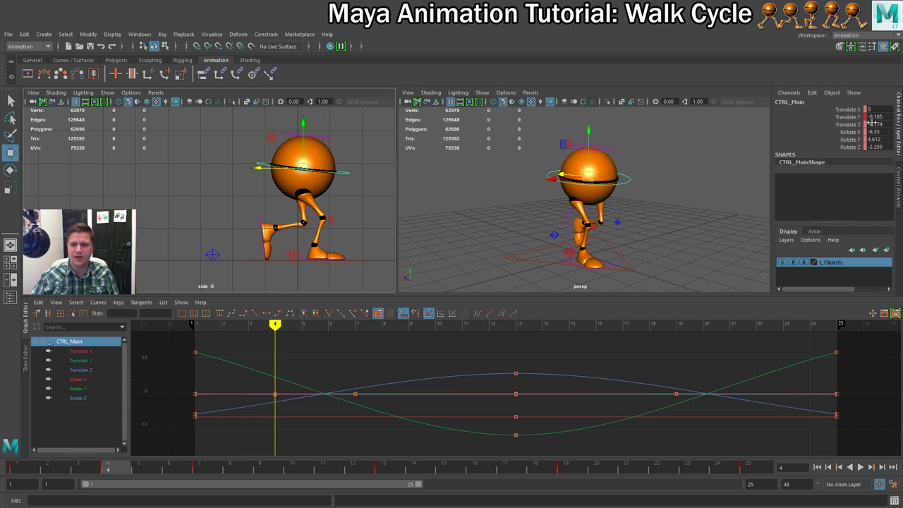
left_click(475, 468)
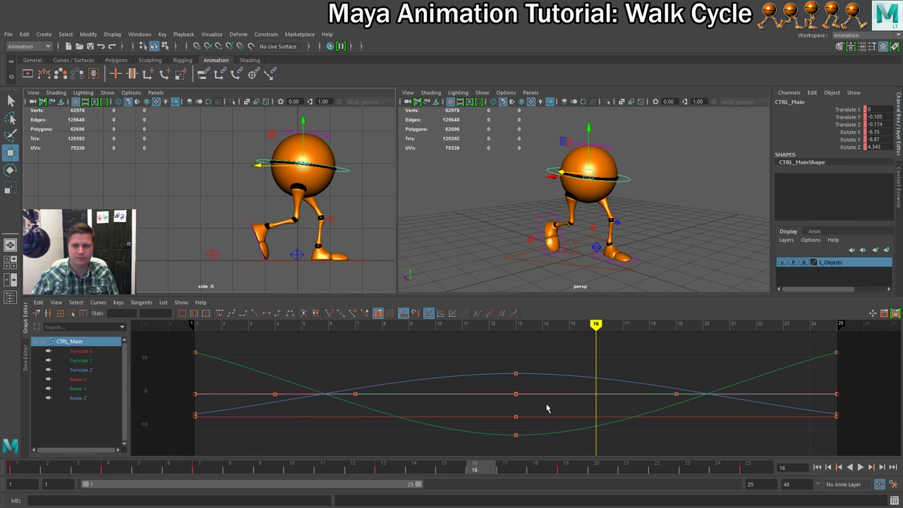
left_click(875, 117)
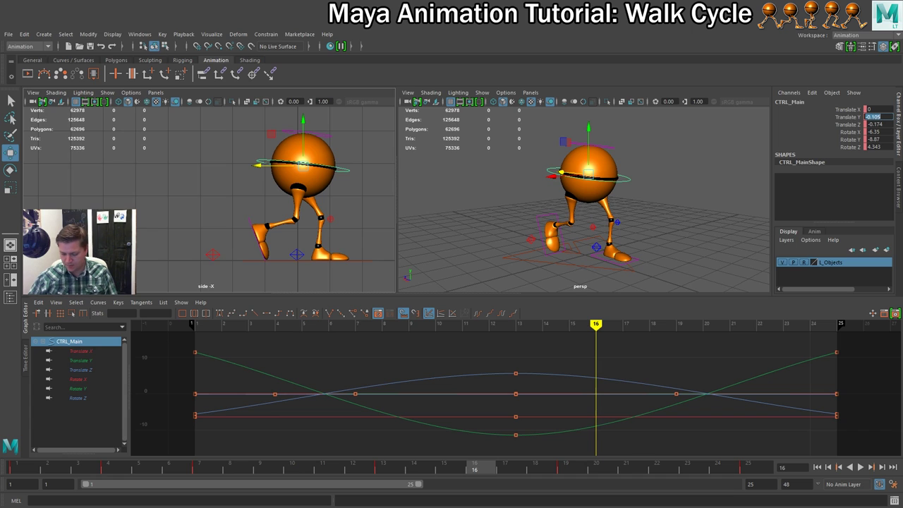
type("0")
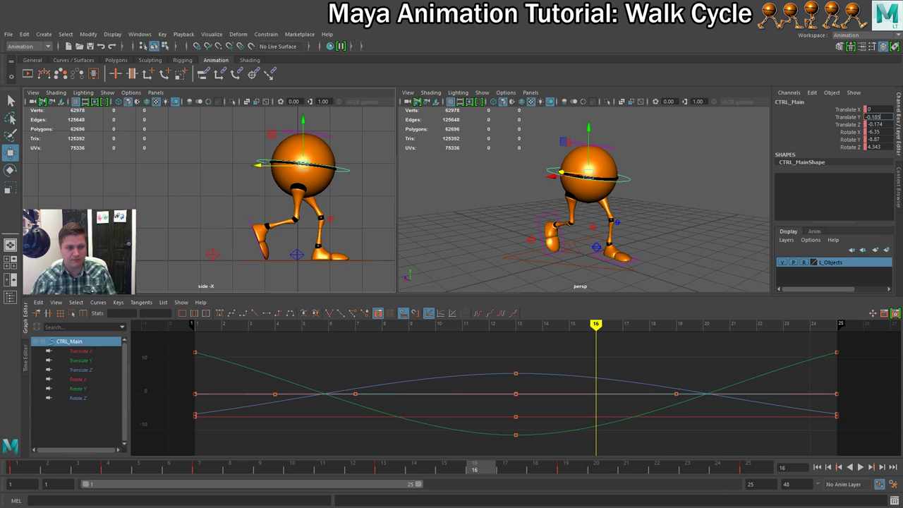
key("Return")
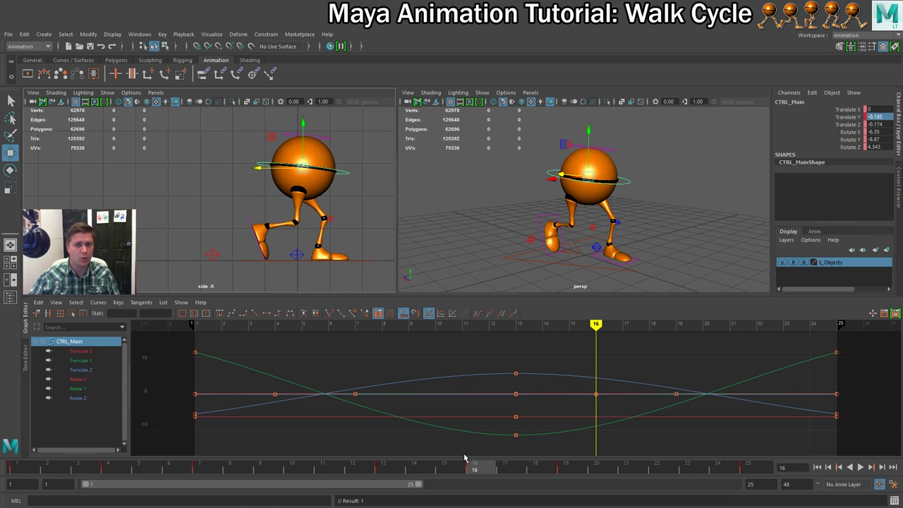
Step: Switch between frames 4 and 16 to compare the body height and leg poses
left_click(117, 468)
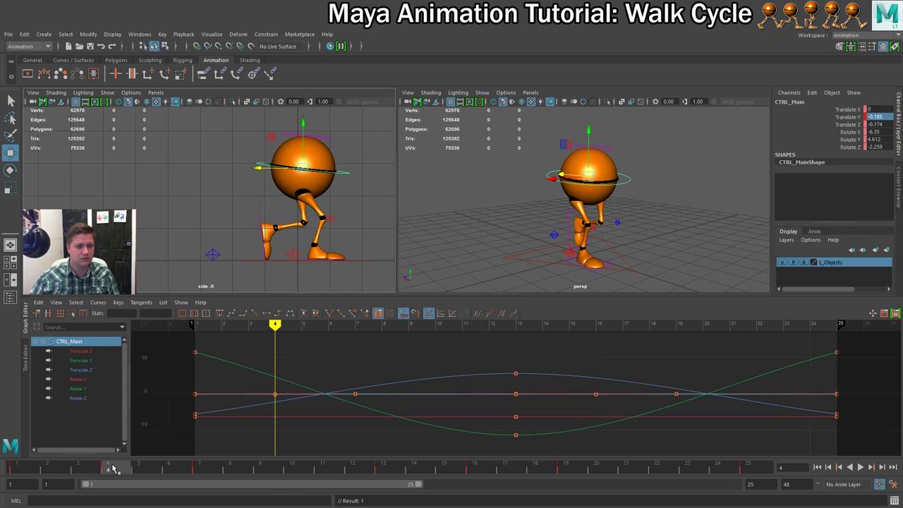
left_click(478, 467)
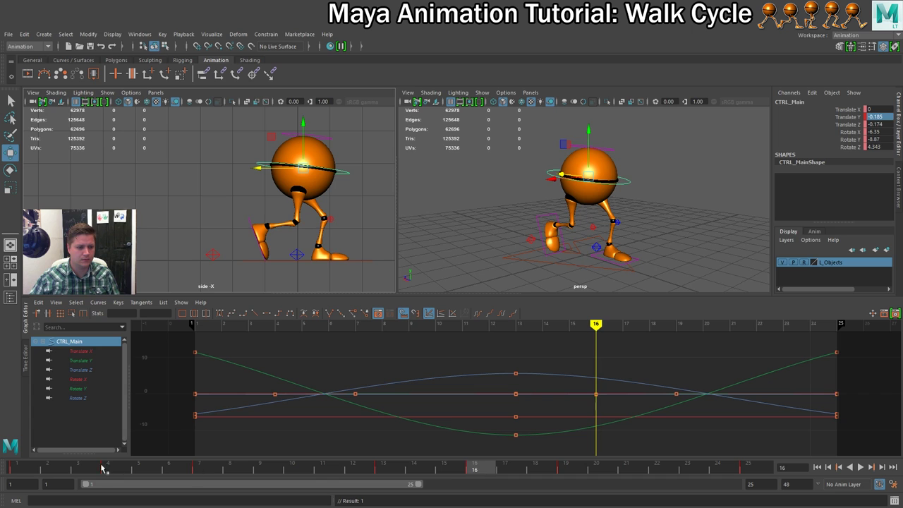
left_click(110, 468)
left_click(483, 468)
left_click(113, 468)
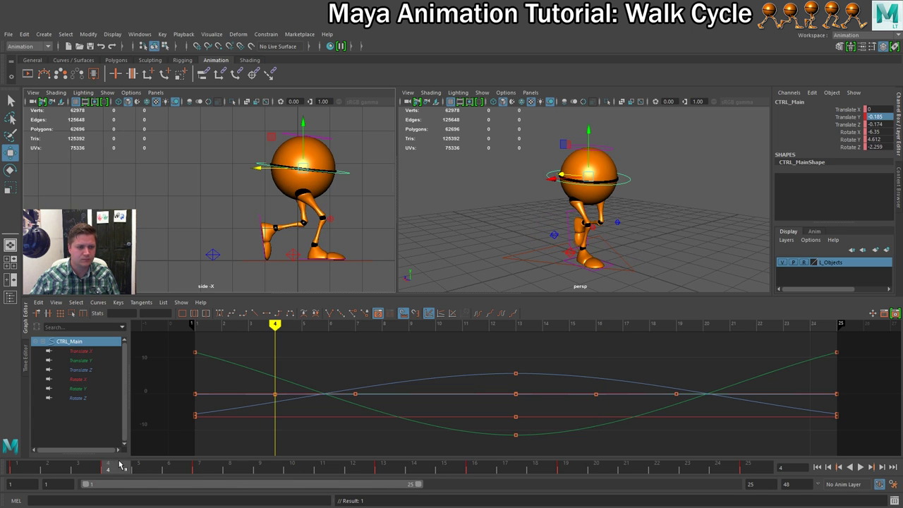
Step: Key all channels of both the left and right heel controls at frame 4
left_click(213, 255)
left_click(293, 255)
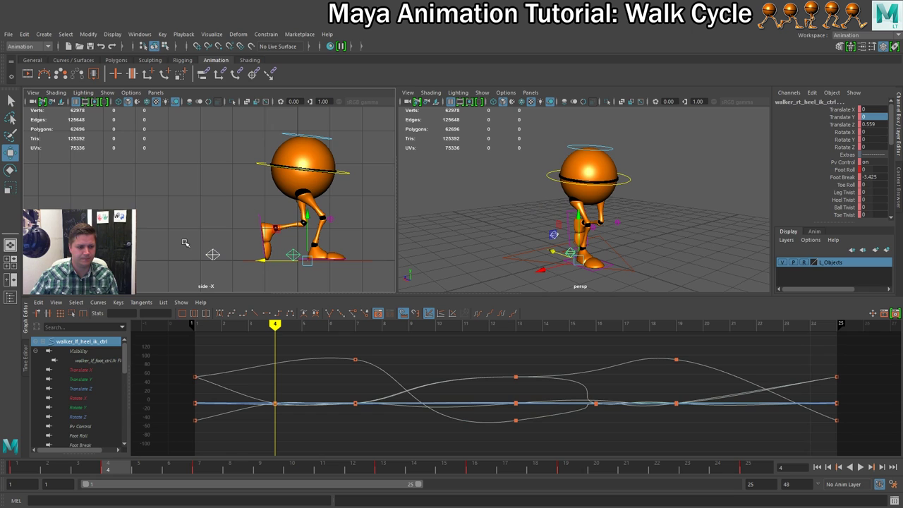
key("s")
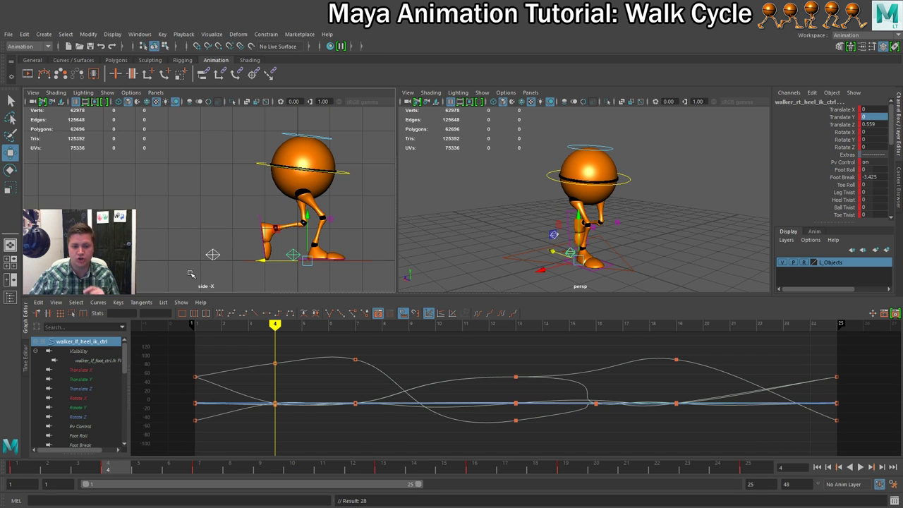
Step: Copy the left heel control's fully keyed pose at frame 4 and paste it onto the right heel control at frame 16
left_click(229, 203)
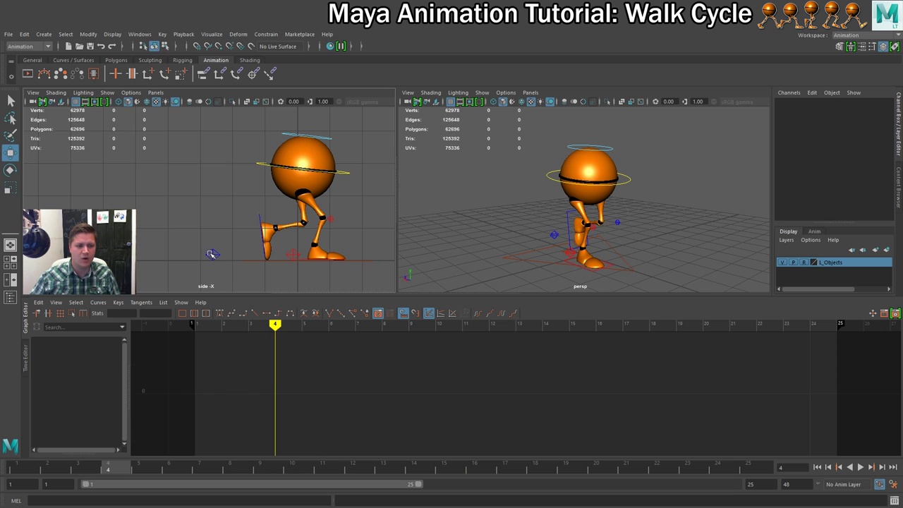
left_click(212, 255)
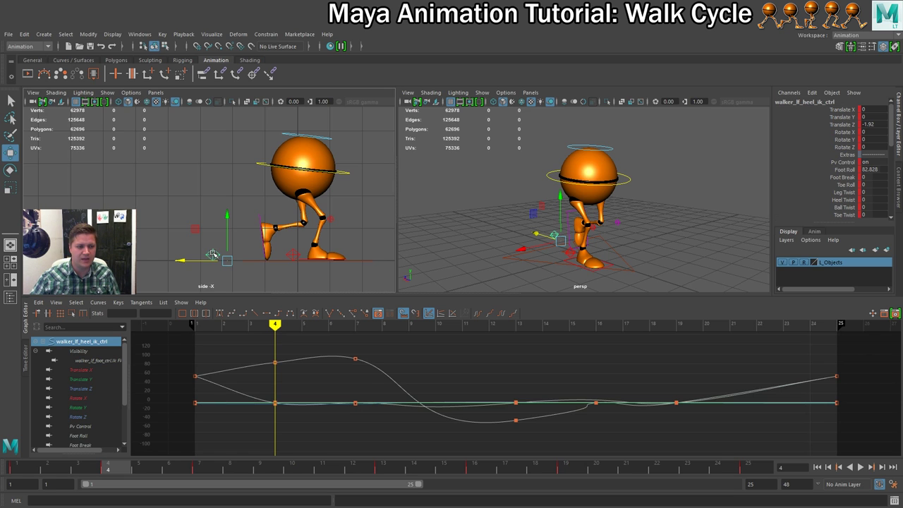
right_click(125, 468)
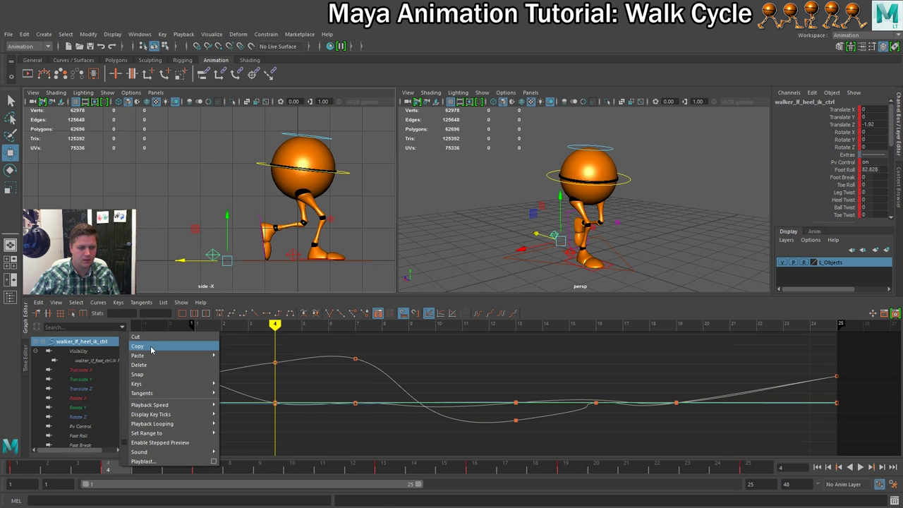
left_click(151, 348)
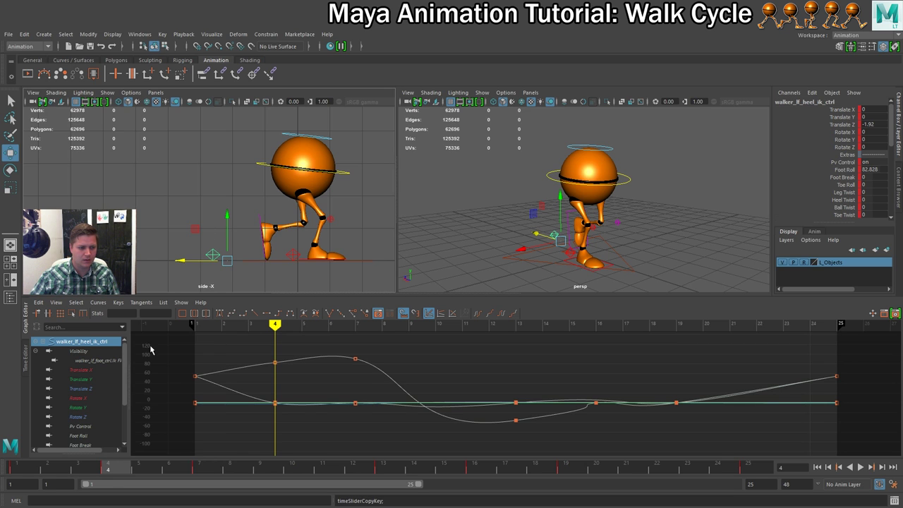
left_click(297, 257)
left_click(476, 468)
right_click(476, 468)
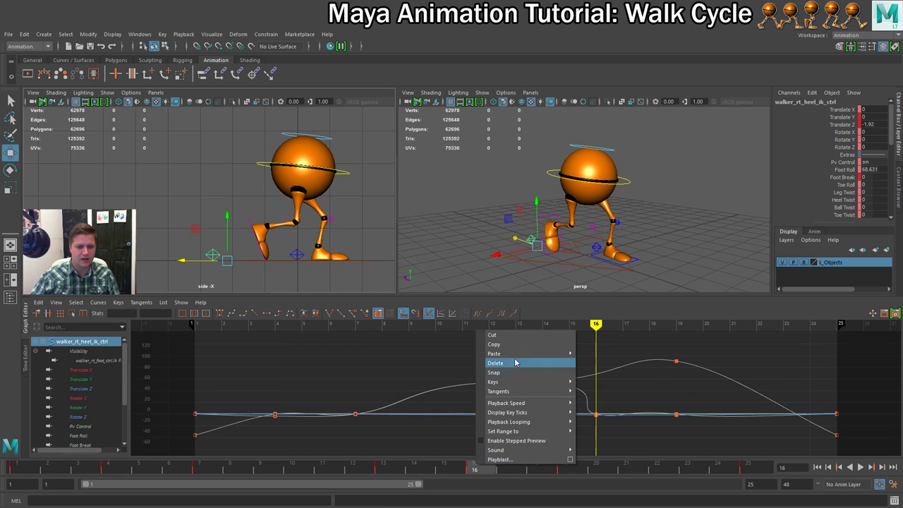
mouse_move(533, 359)
left_click(600, 362)
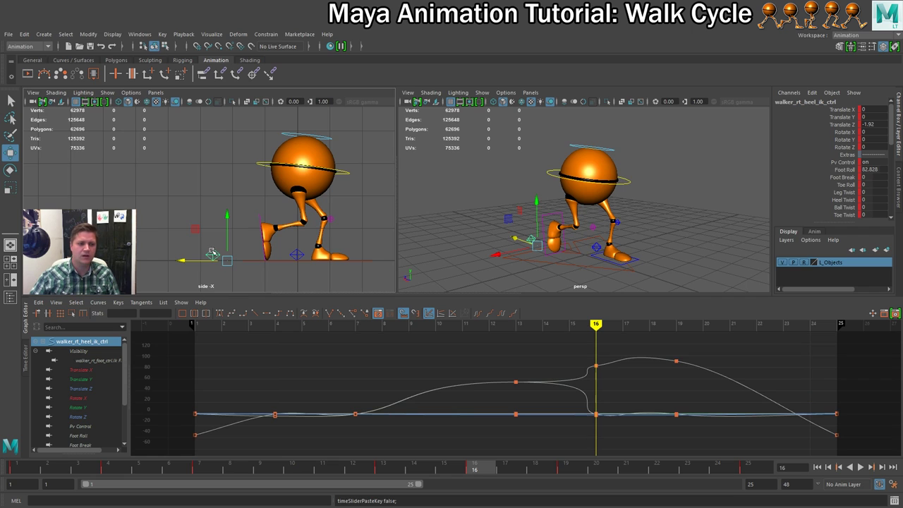
Step: Copy the right heel control's fully keyed pose at frame 4 and paste it onto the left heel control at frame 16
left_click(111, 470)
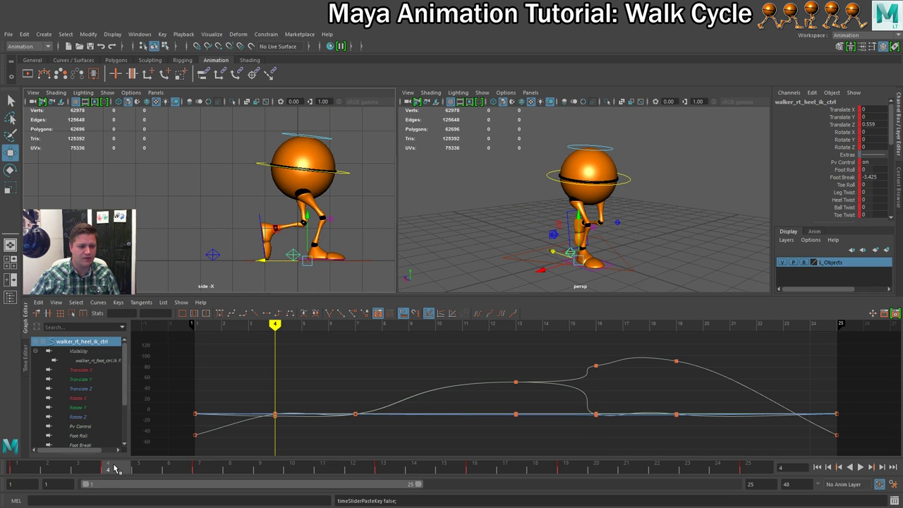
right_click(113, 470)
left_click(152, 345)
left_click(214, 255)
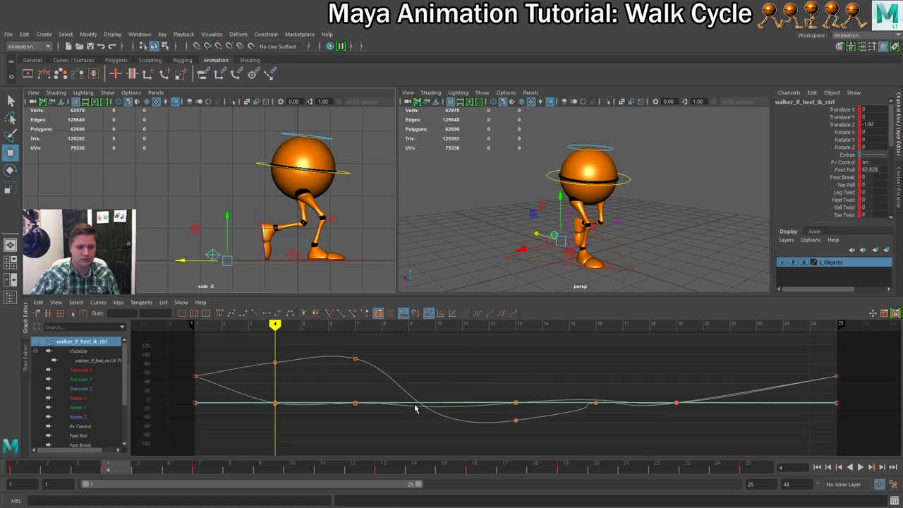
left_click(476, 469)
right_click(476, 470)
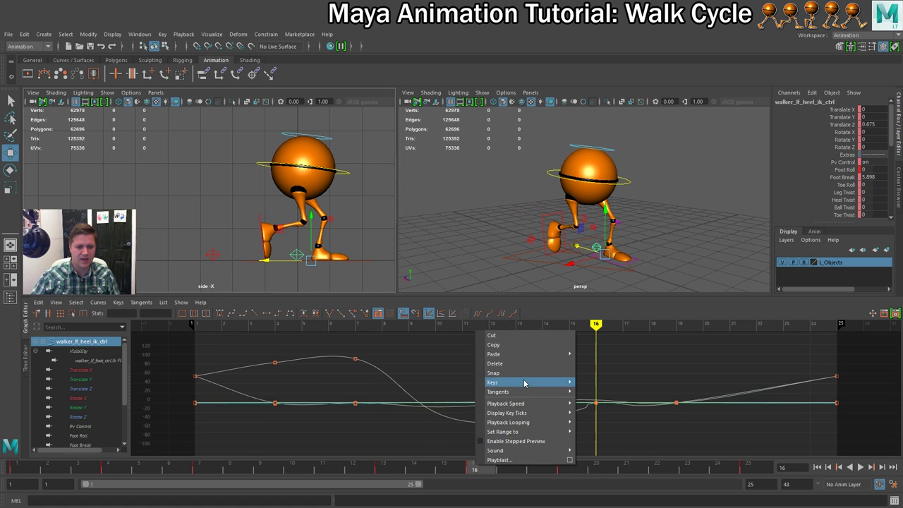
mouse_move(558, 353)
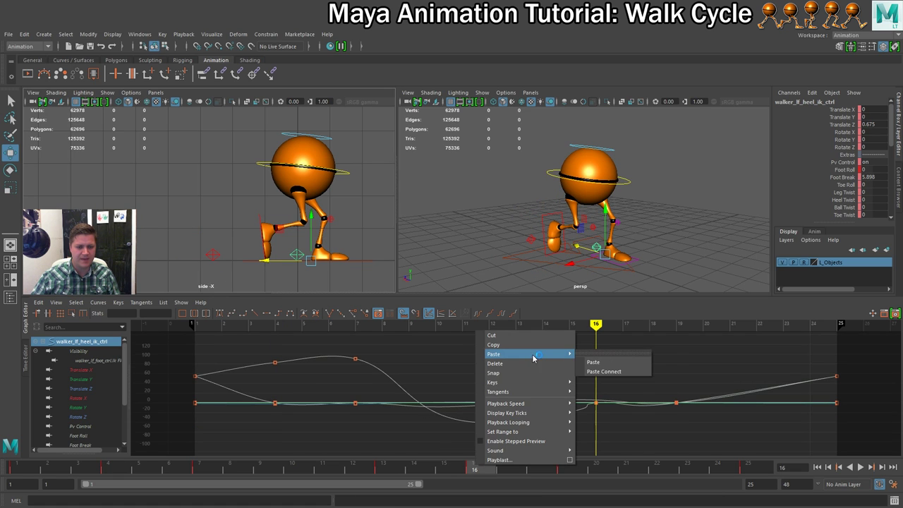
left_click(600, 363)
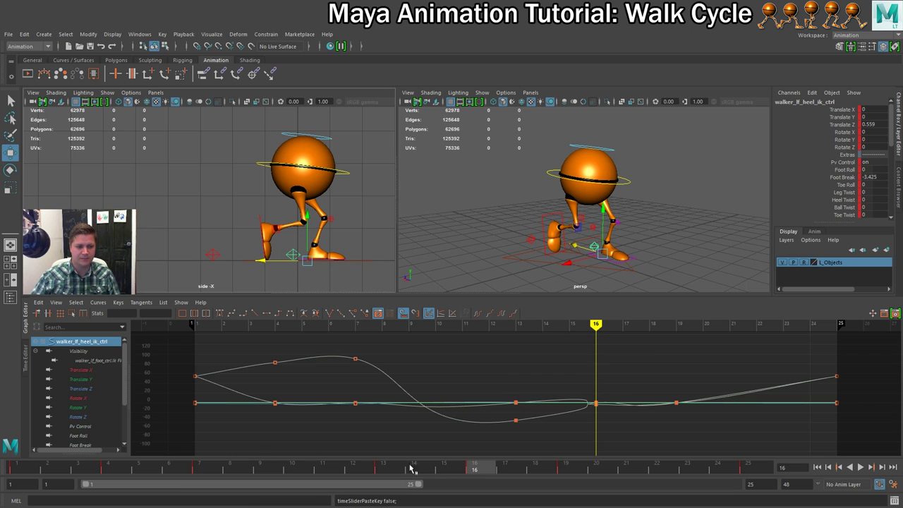
Step: Compare the mirrored poses at frames 4 and 16, and play the walk cycle from frame 1
left_click(108, 470)
left_click(477, 467)
left_click(115, 471)
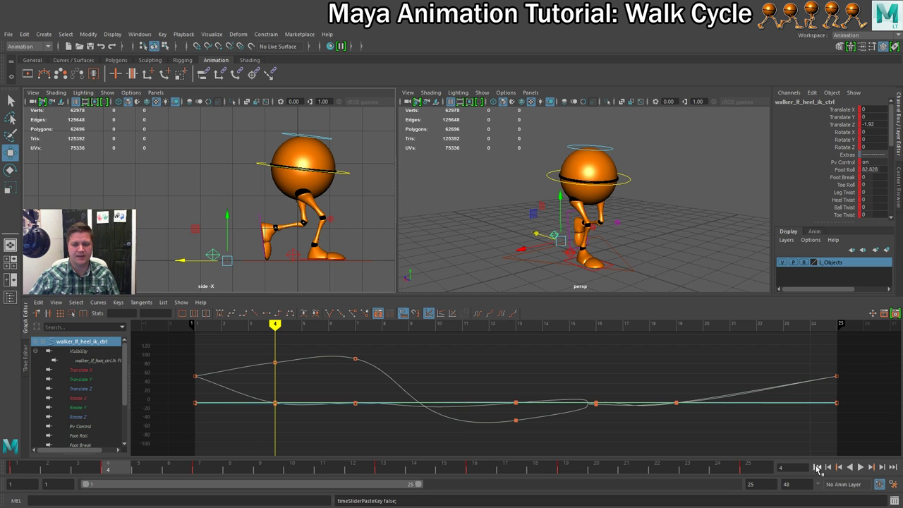
left_click(817, 467)
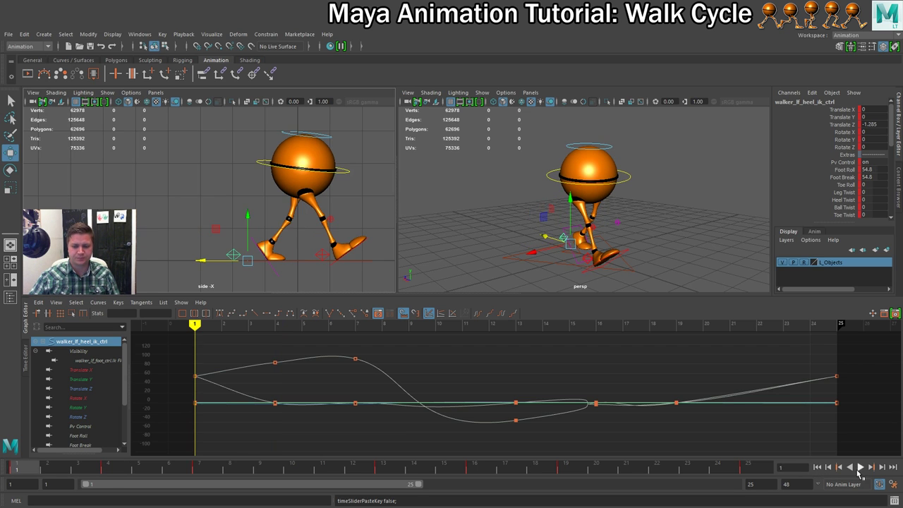
left_click(861, 468)
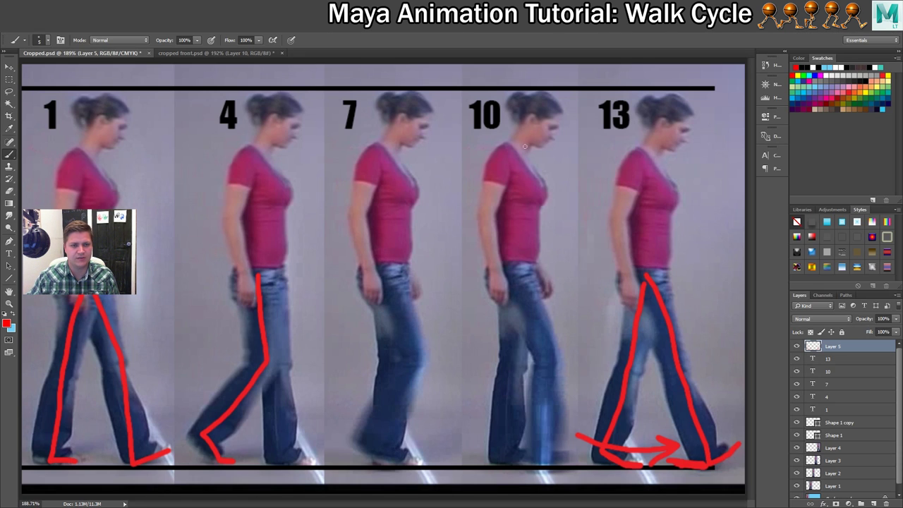
Step: Mark pose 10's head on the Photoshop walk reference, and in Maya raise the body control at frame 10 to Translate Y -0.062
mouse_move(502, 102)
left_mouse_down()
mouse_move(473, 103)
mouse_move(470, 124)
mouse_move(500, 137)
mouse_move(507, 103)
left_mouse_up()
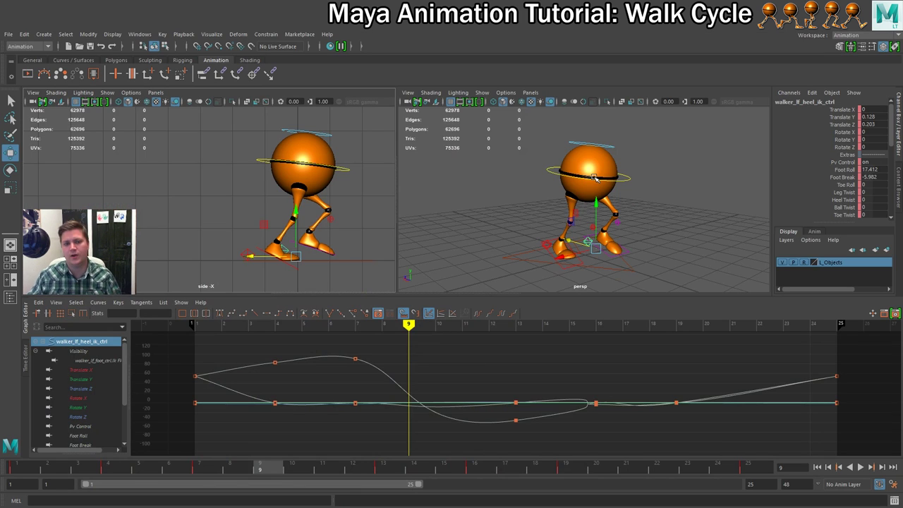
left_click(294, 470)
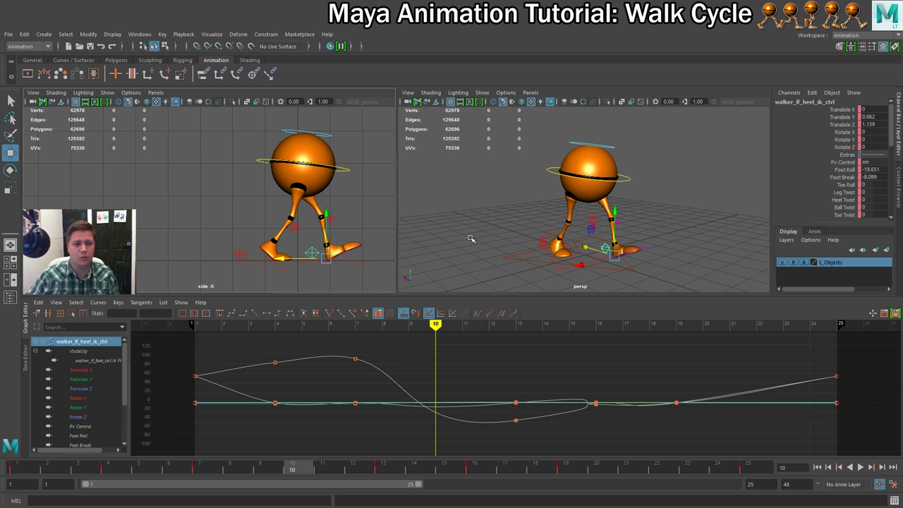
left_click(343, 169)
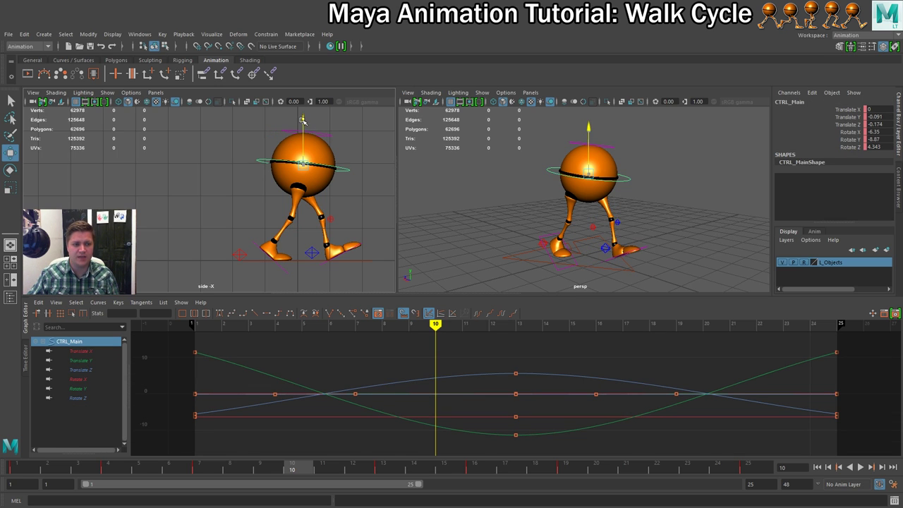
left_click_drag(302, 120, 302, 120)
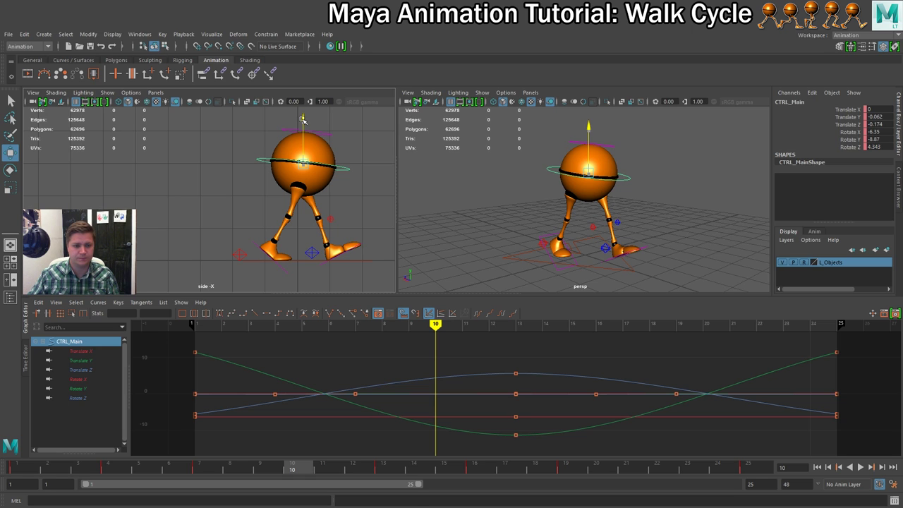
left_click(311, 252)
key("ctrl+z")
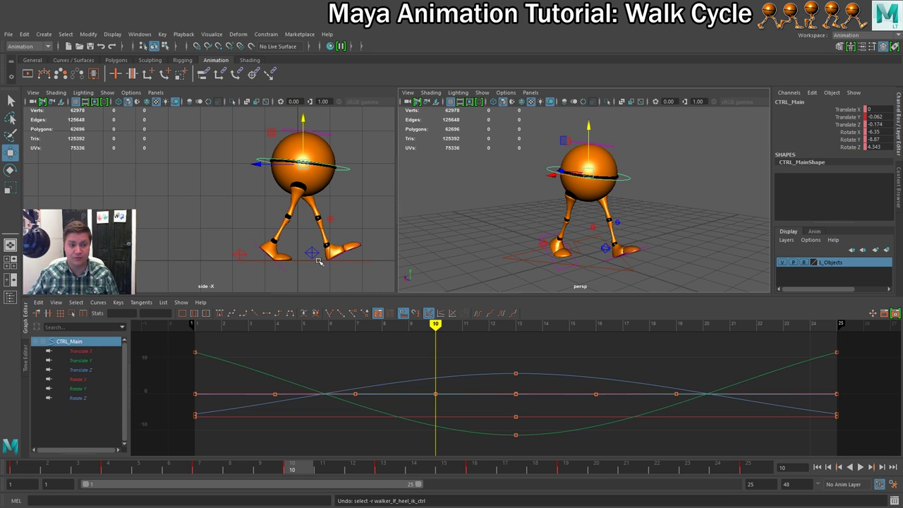
Step: Set the left heel control's Foot Break to 0 at frame 10
left_click(318, 257)
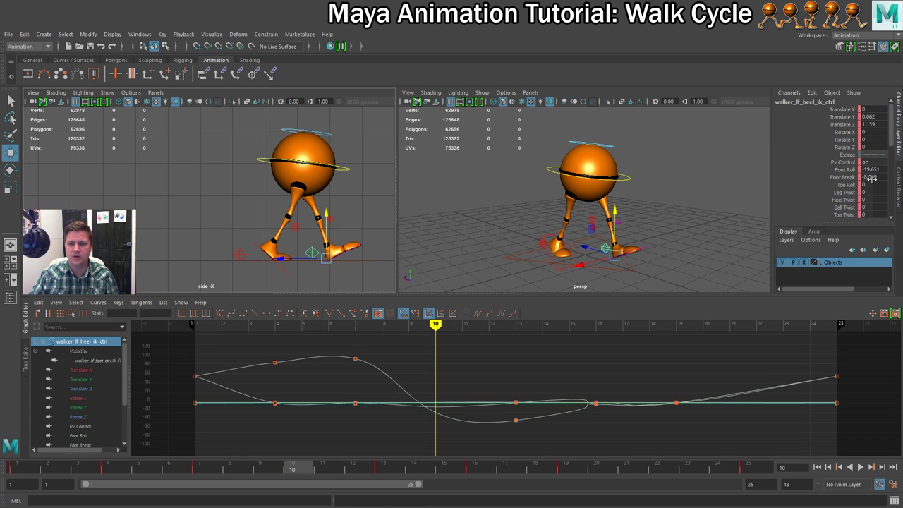
double_click(873, 178)
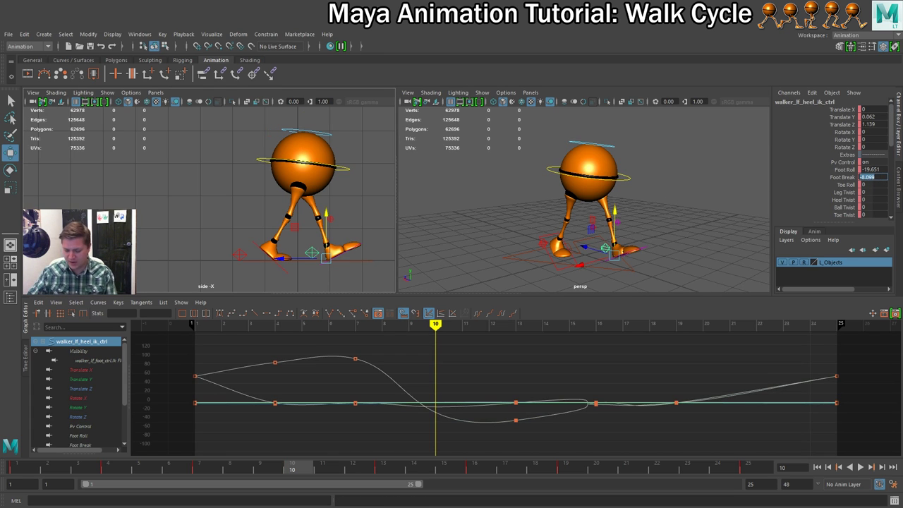
type("0")
key("Return")
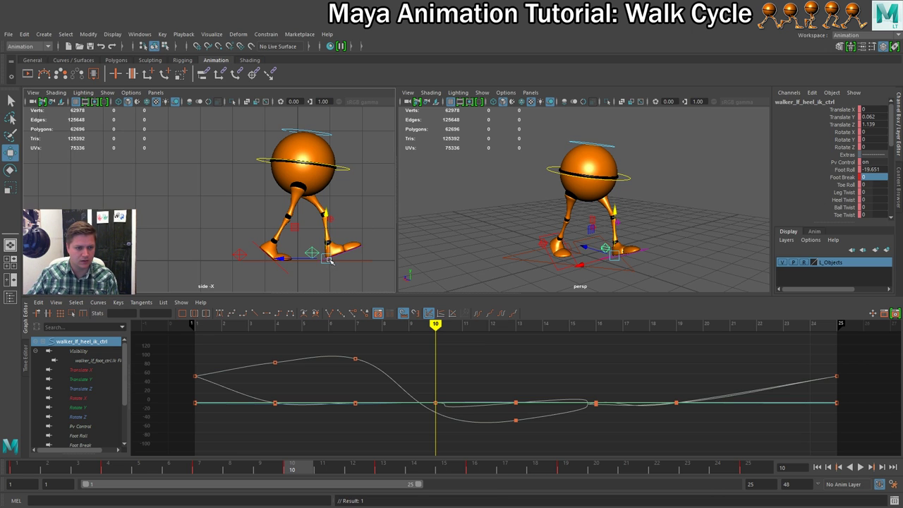
Step: Pose the left heel control at frame 10 with Translate Y 0.193, Translate Z 0.732 and Foot Roll about 20.249
left_click_drag(327, 259, 314, 256)
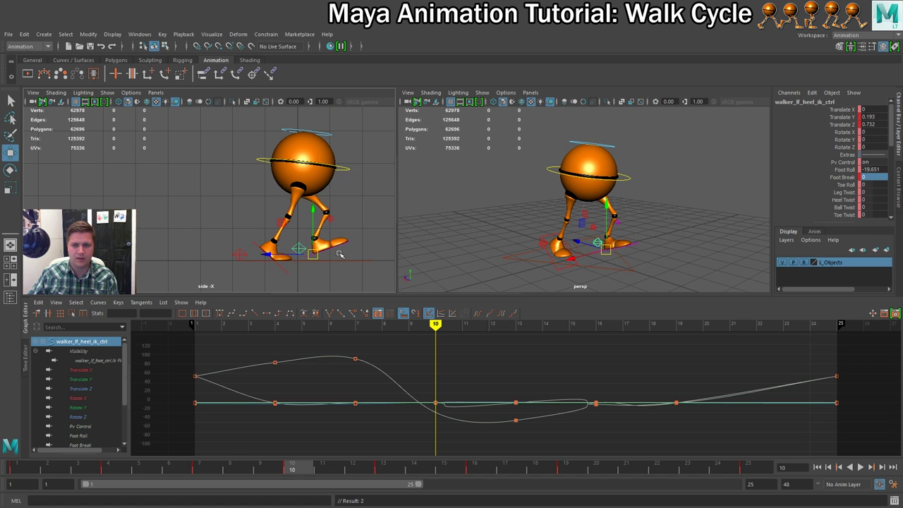
left_click(843, 171)
middle_click_drag(719, 209, 868, 231)
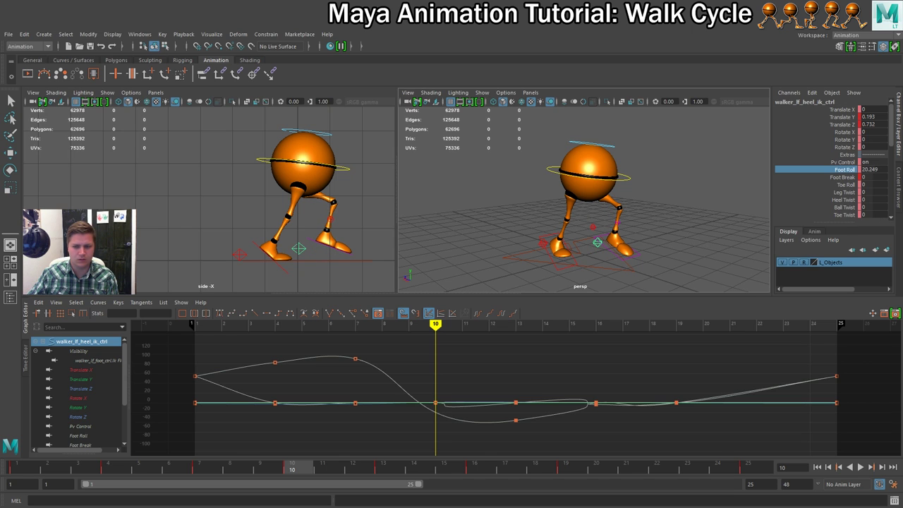
Step: Reposition the left heel control at frame 10 to Translate Y 0.033 and Translate Z 0.471, with Foot Roll 20.649
key("s")
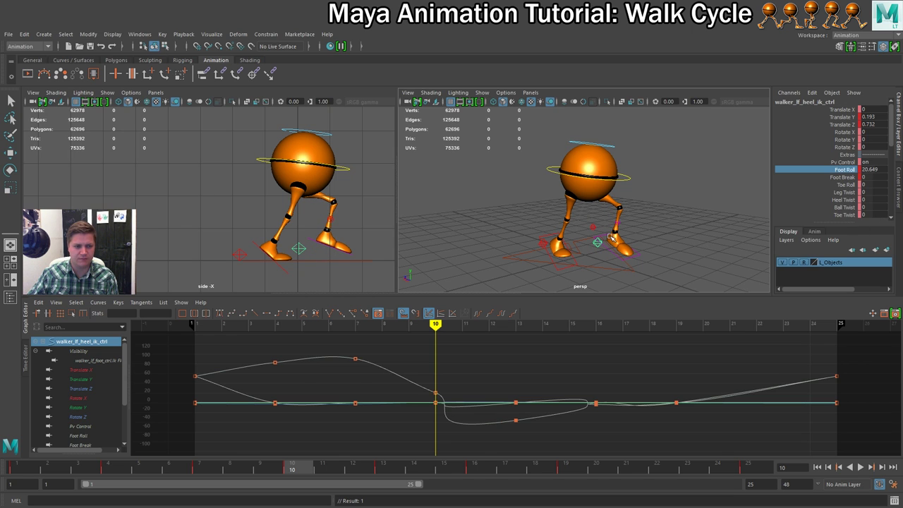
key("w")
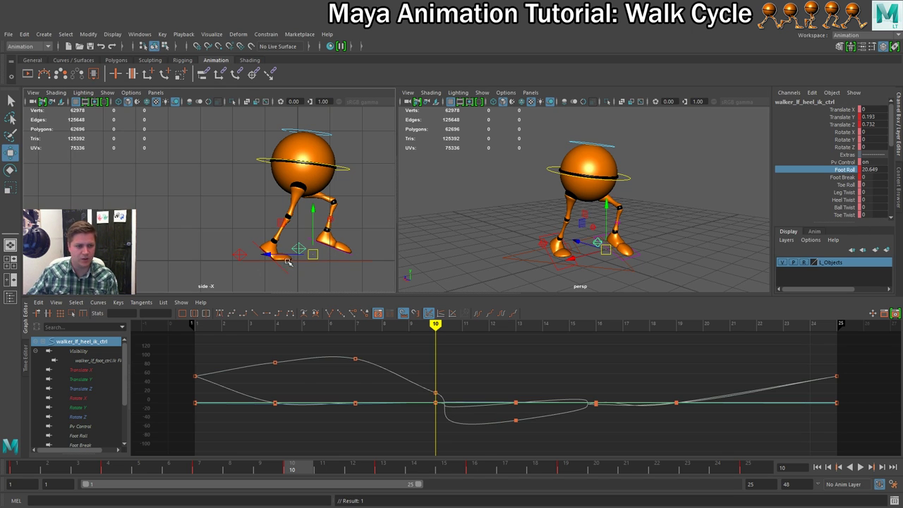
left_click_drag(313, 251, 304, 260)
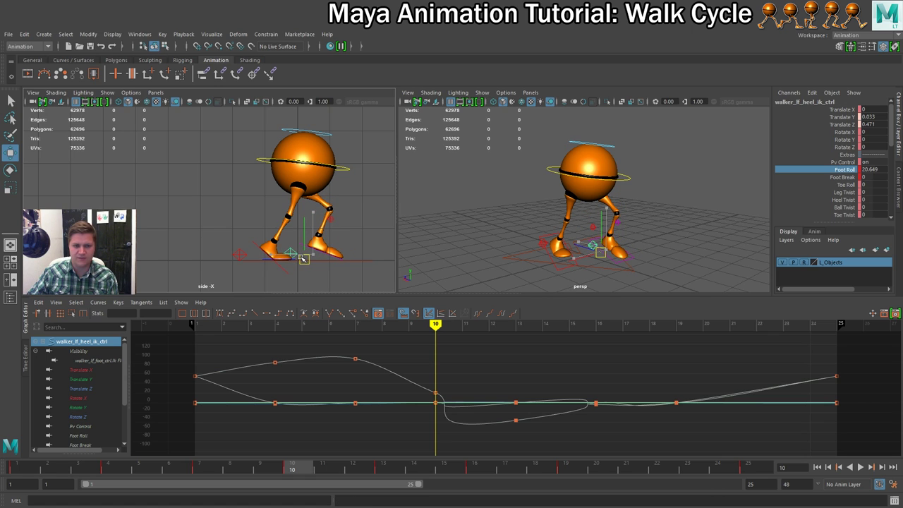
key("equal")
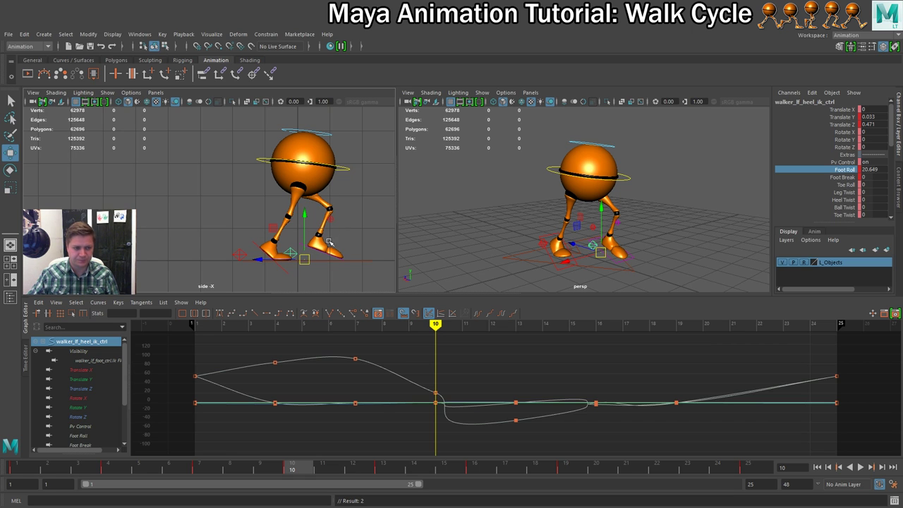
Step: Set the right heel control's Foot Roll to about 51.231 and Foot Break to about 51.414 at frame 10
left_click(240, 256)
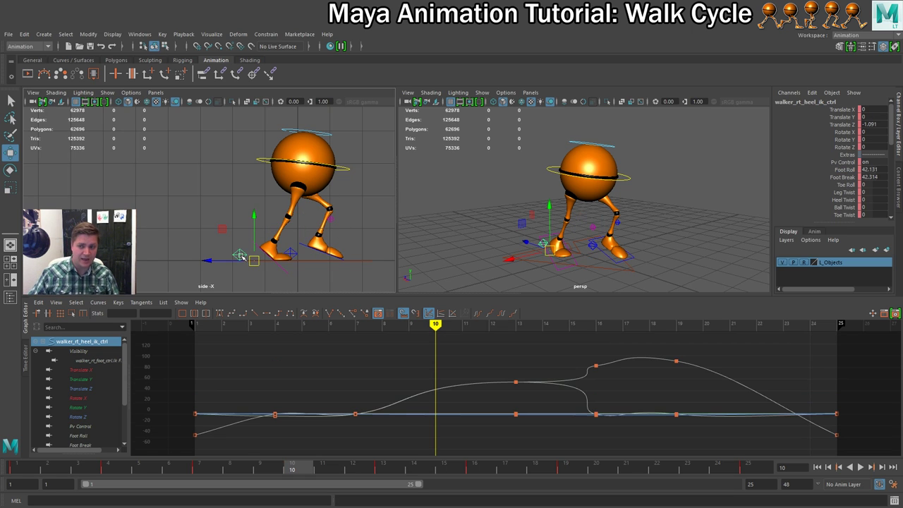
left_click_drag(846, 170, 845, 177)
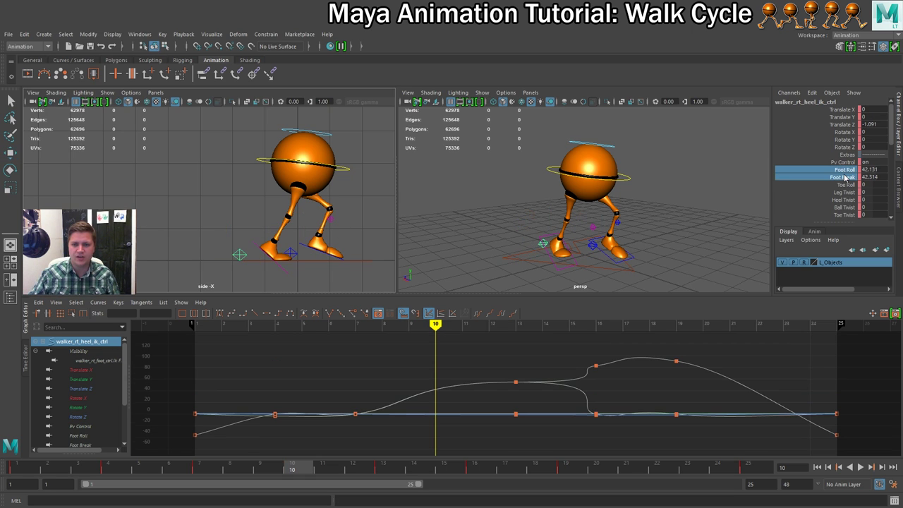
middle_click_drag(667, 214, 707, 208)
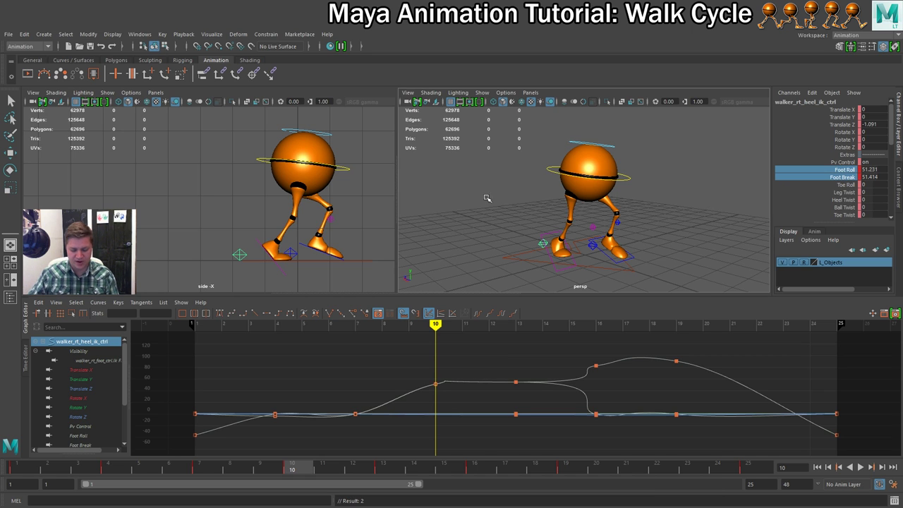
Step: Raise the body control to Translate Y -0.033 at frame 10, and key all channels of both heel controls there
left_click(348, 171)
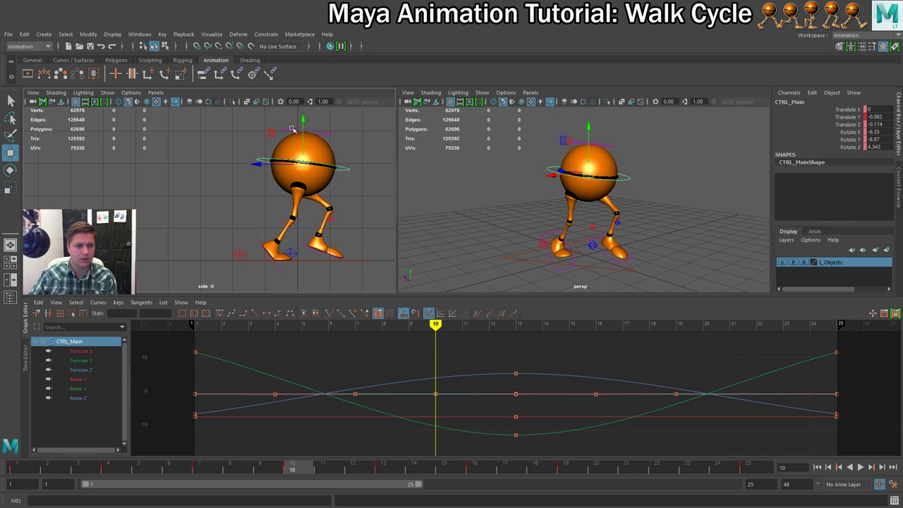
left_click_drag(303, 118, 302, 119)
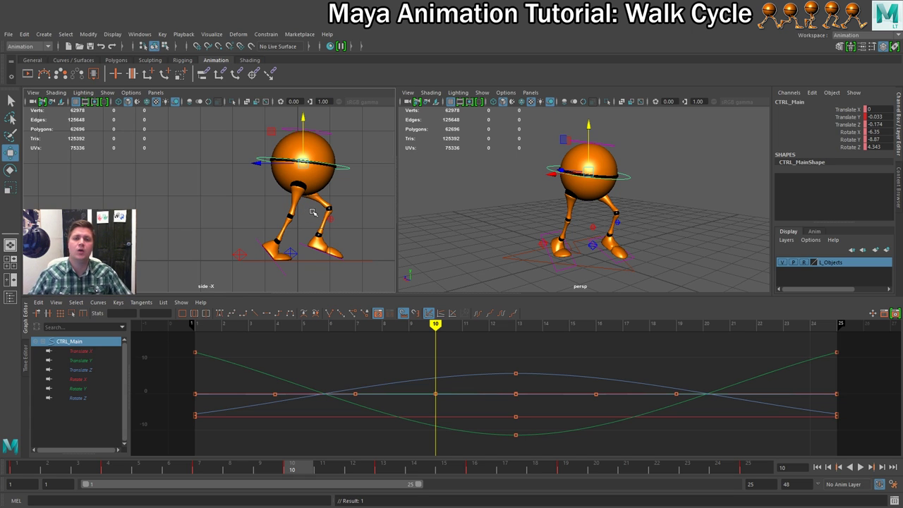
left_click(291, 253)
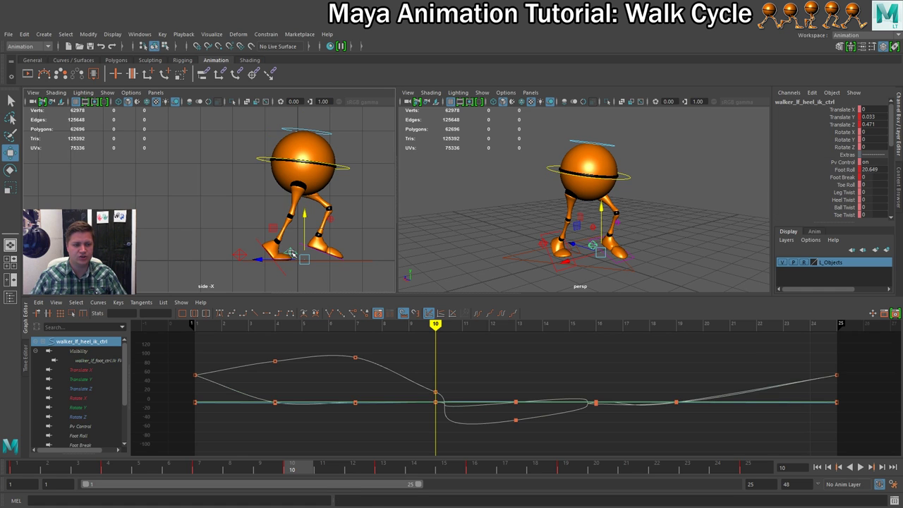
key("s")
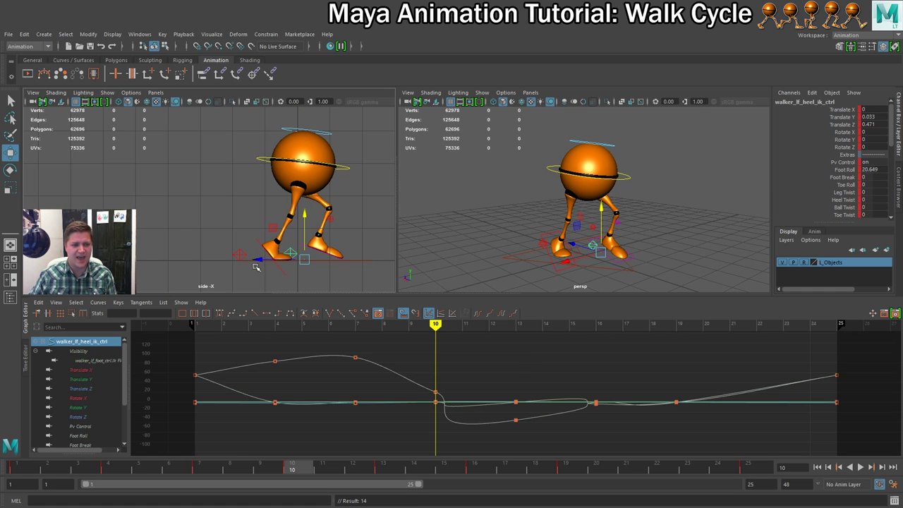
left_click(241, 257)
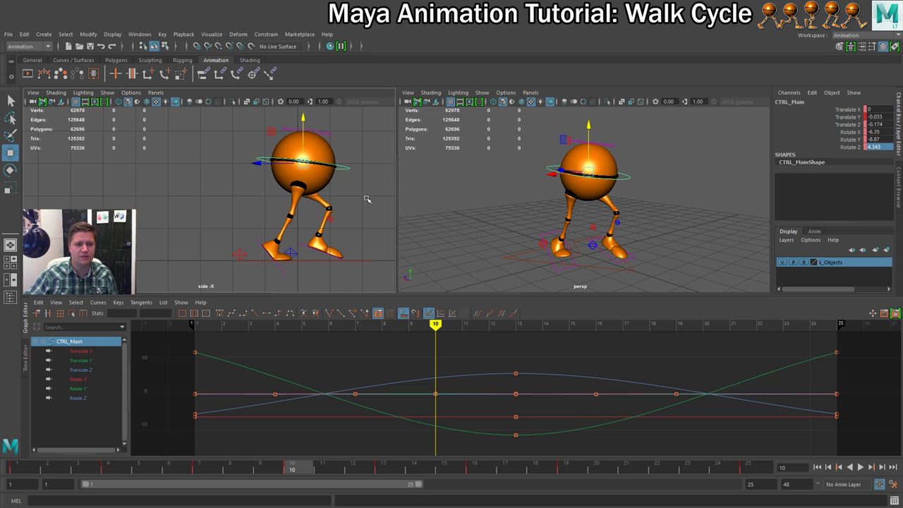
Step: Set the body control's Translate Y to -0.033 at frame 22
left_click(366, 201)
left_click(341, 166)
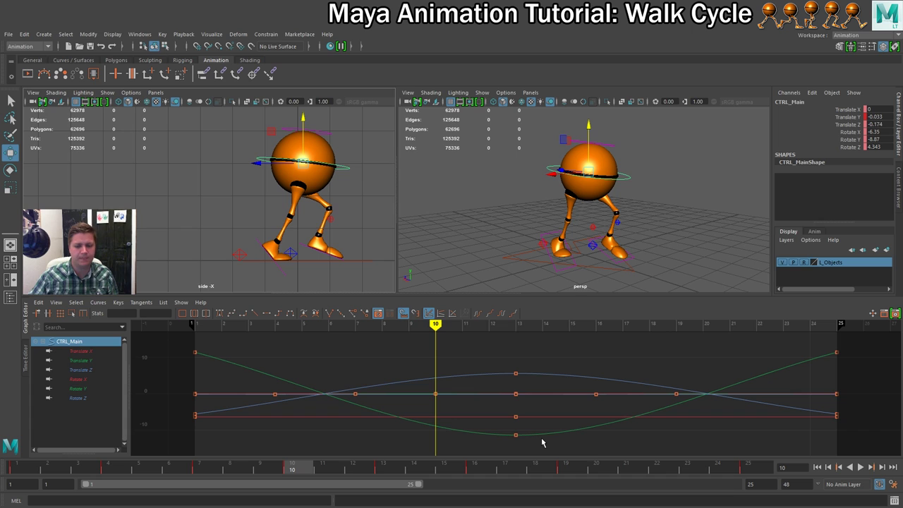
left_click(658, 469)
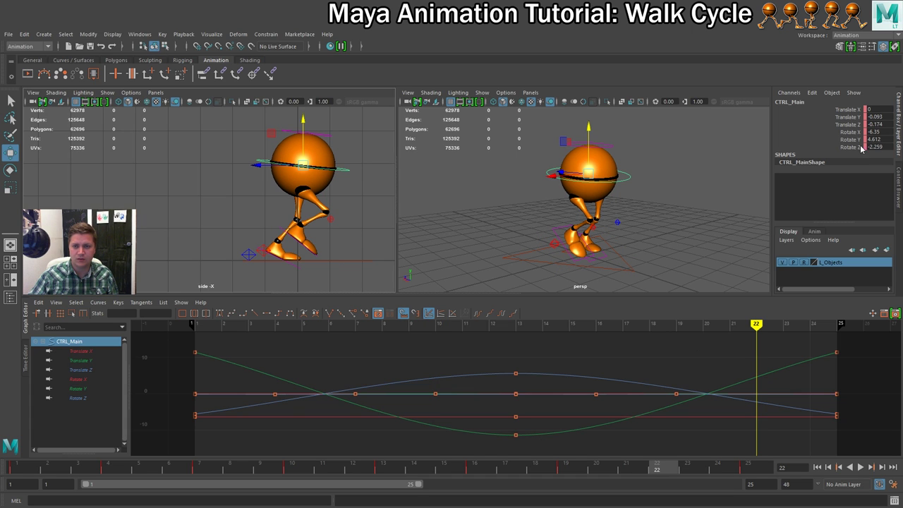
double_click(878, 117)
left_click(880, 117)
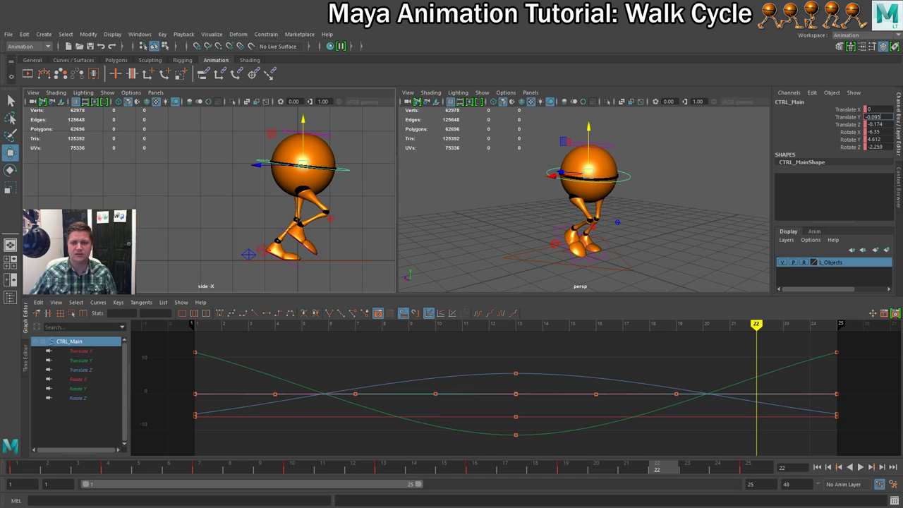
key("Return")
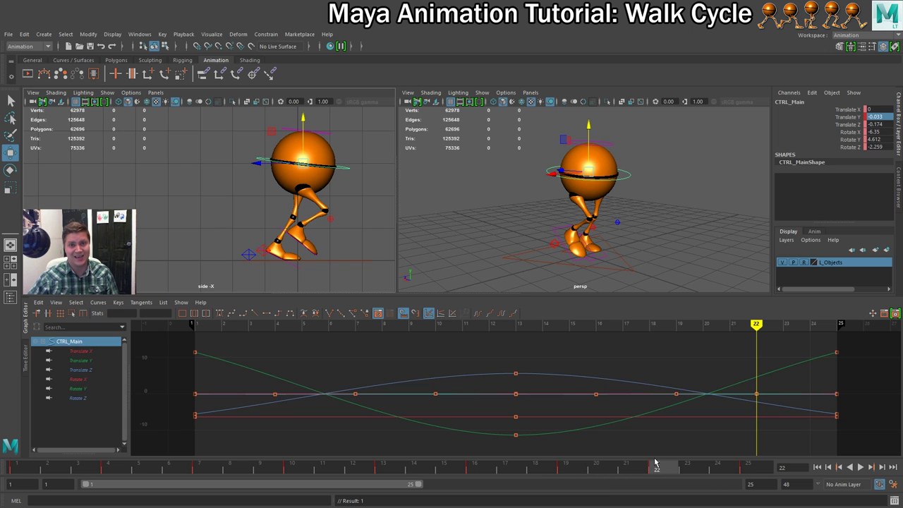
Step: Copy the left heel control's key from frame 10 and paste it onto the right heel control at frame 22
left_click(293, 469)
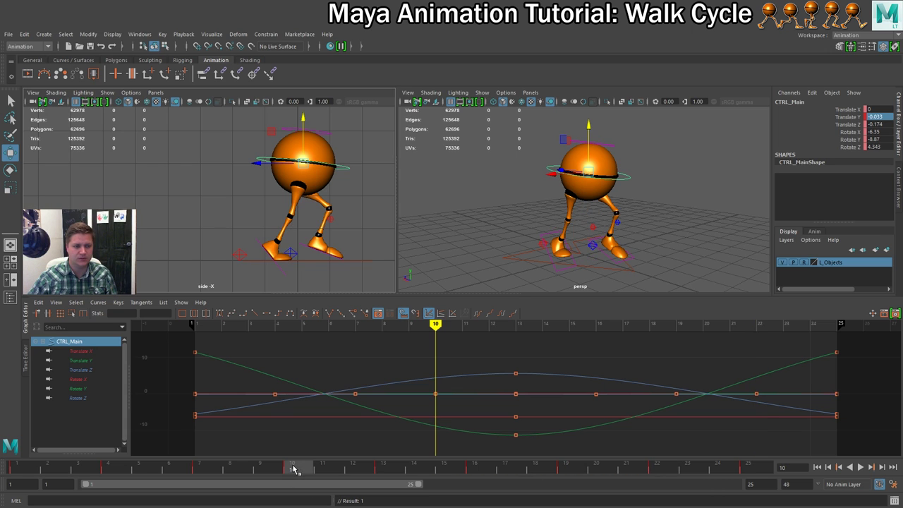
left_click(292, 252)
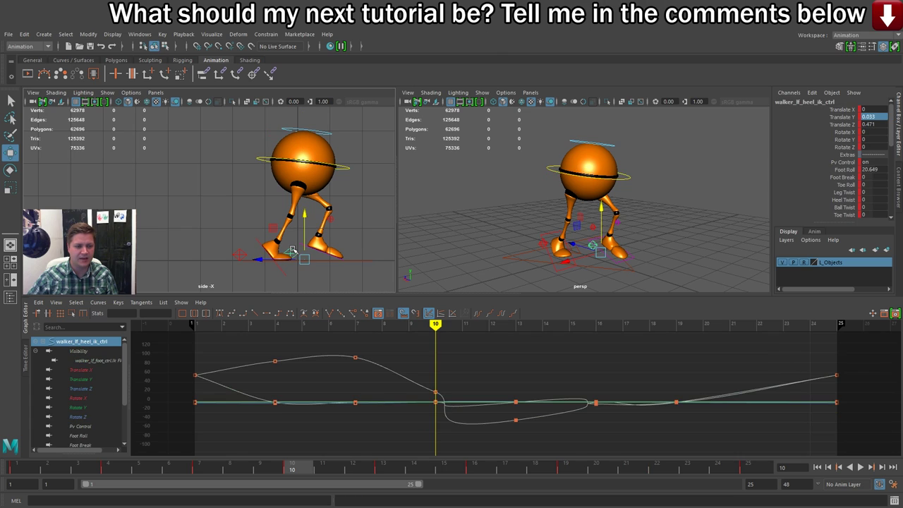
right_click(295, 469)
left_click(339, 348)
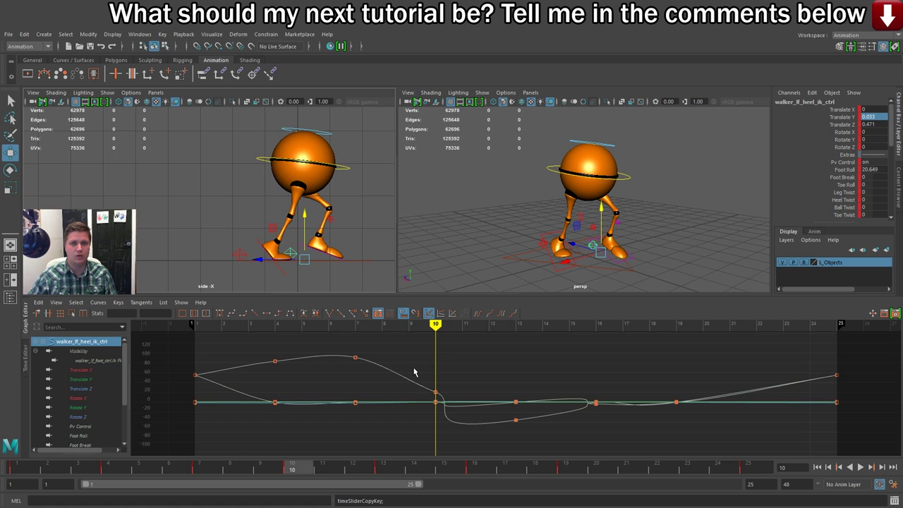
left_click(240, 255)
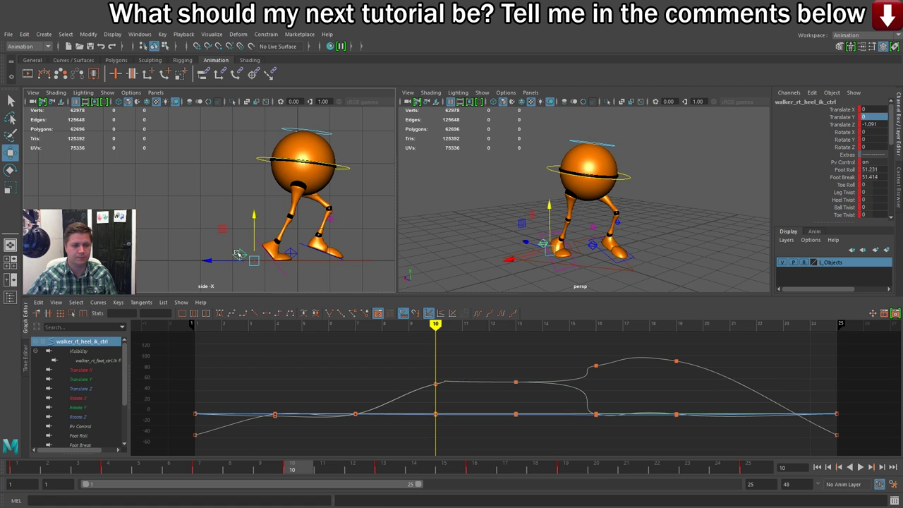
right_click(658, 468)
mouse_move(705, 356)
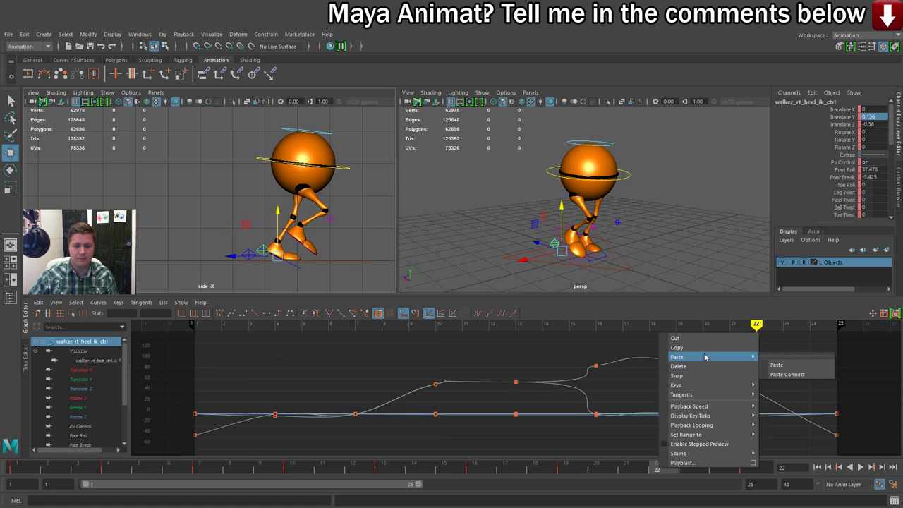
left_click(779, 364)
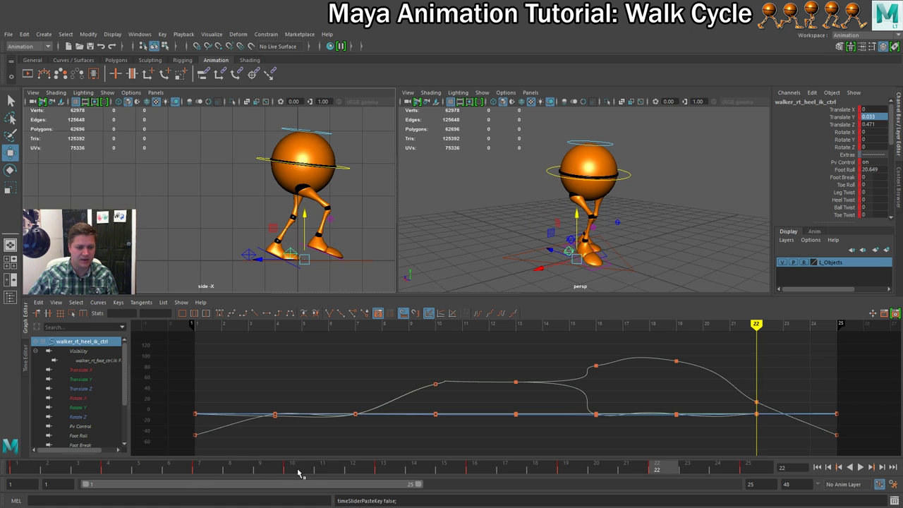
Step: Copy the right heel control's key from frame 10 and paste it onto the left heel control at frame 22
left_click(298, 467)
right_click(298, 468)
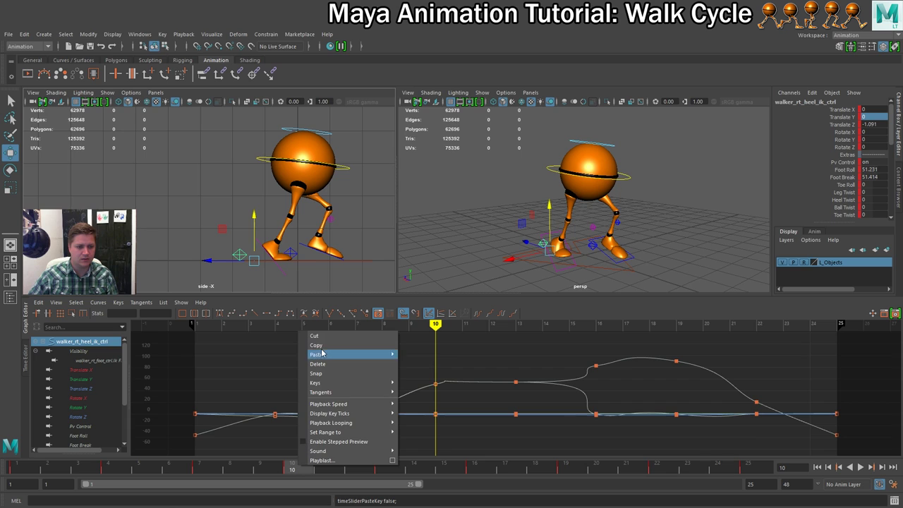
left_click(332, 346)
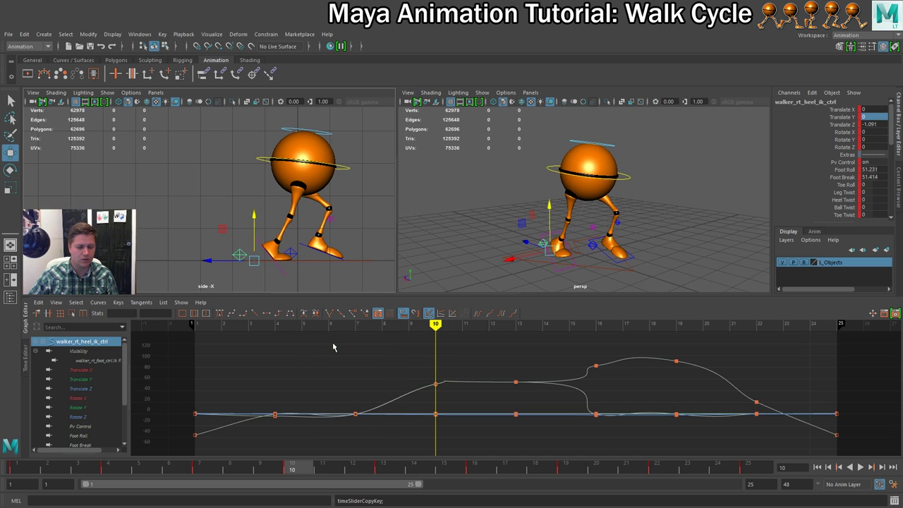
left_click(292, 252)
left_click(657, 469)
right_click(656, 470)
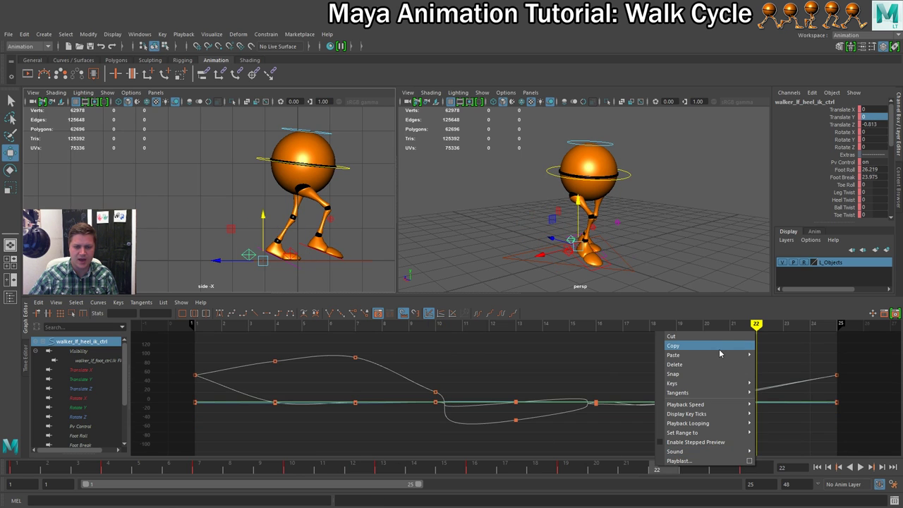
mouse_move(725, 360)
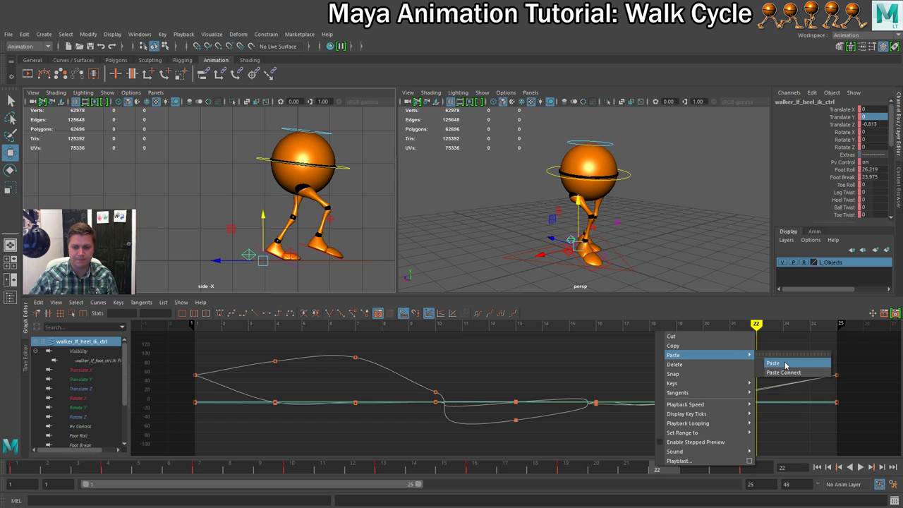
left_click(775, 363)
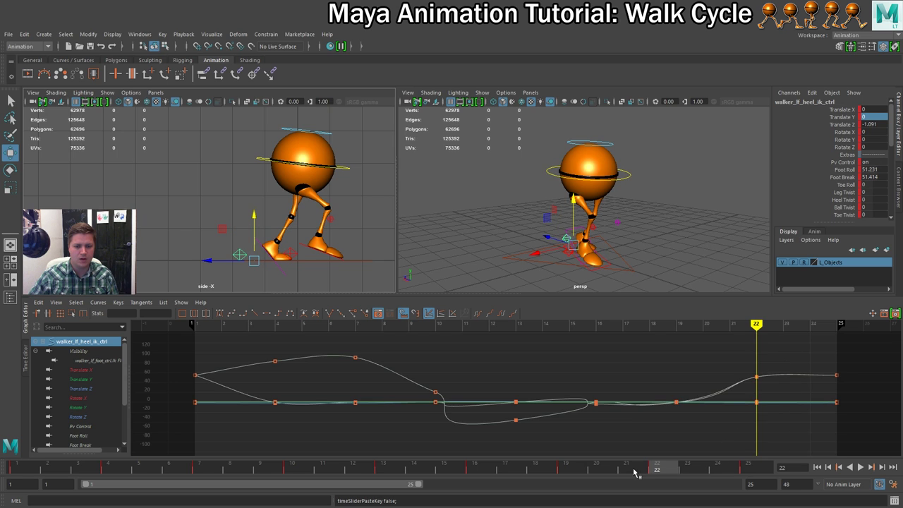
Step: Compare the mirrored poses at frames 10 and 22, then deselect the controls and play the walk cycle
left_click(295, 470)
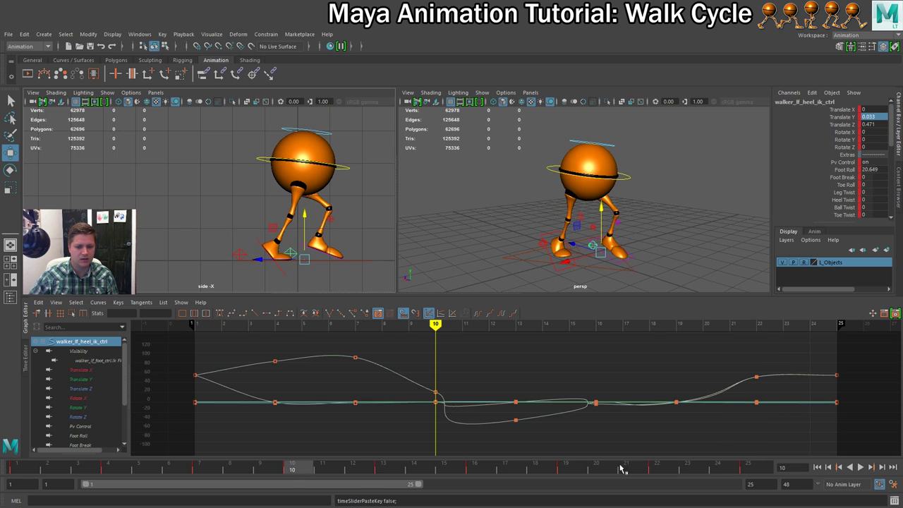
left_click(661, 467)
left_click(291, 471)
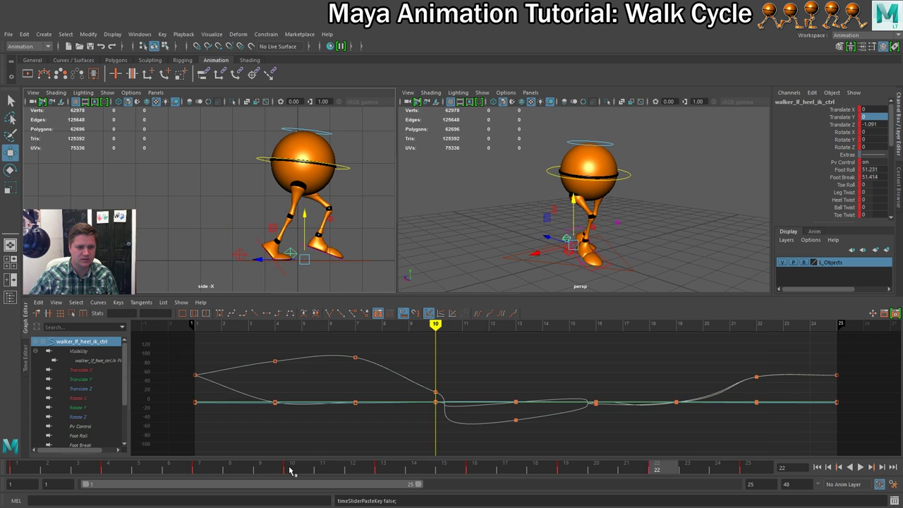
left_click(667, 471)
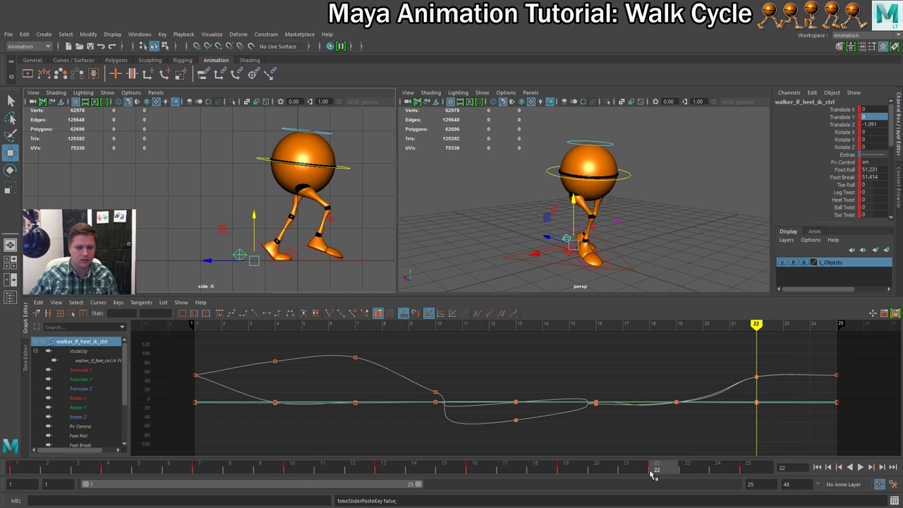
left_click(723, 243)
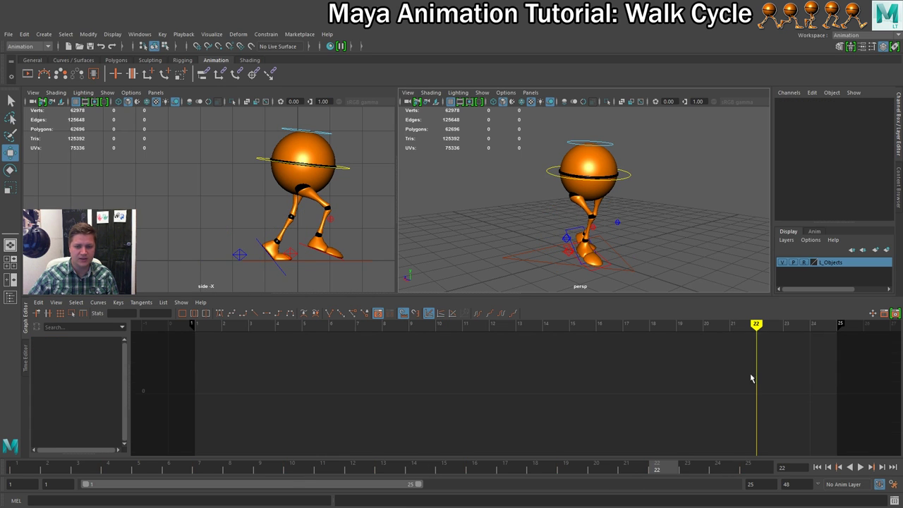
left_click(861, 468)
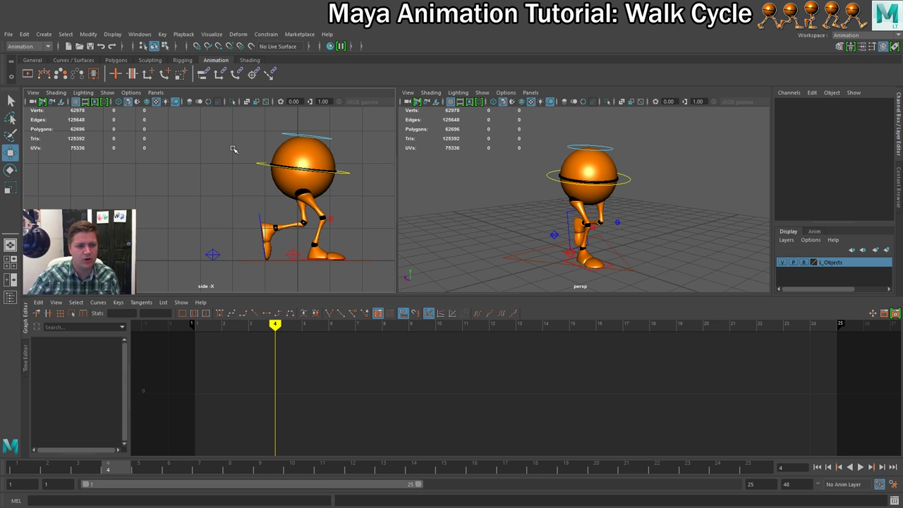
Step: Scrub the walk cycle from frame 4 to frame 11 in the side view to examine the in-between poses of the feet
right_click_drag(336, 202, 381, 212, "alt")
middle_click_drag(381, 212, 362, 210, "alt")
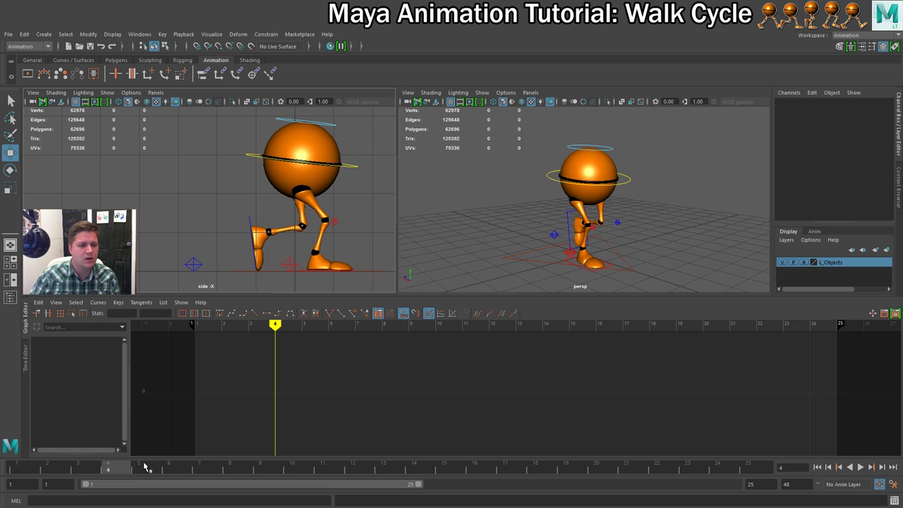
mouse_move(145, 467)
left_mouse_down()
mouse_move(17, 467)
mouse_move(142, 472)
left_mouse_up()
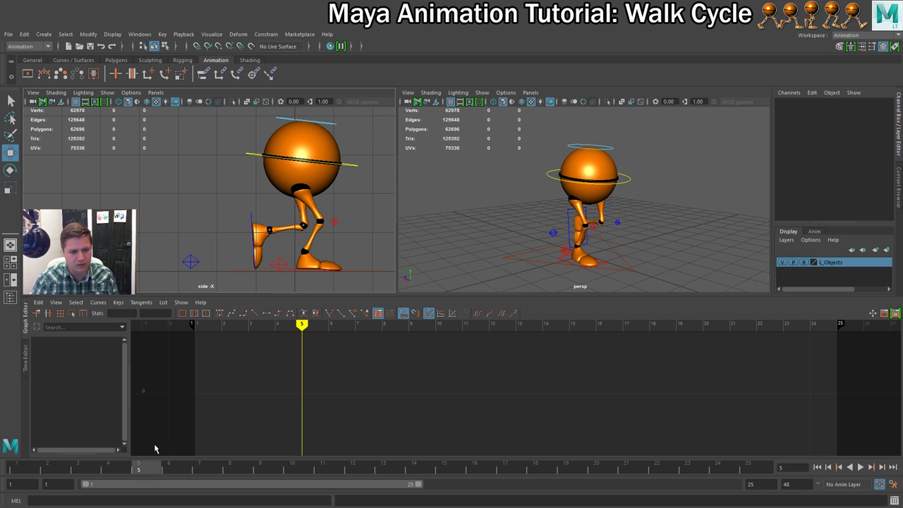
left_click_drag(150, 469, 176, 469)
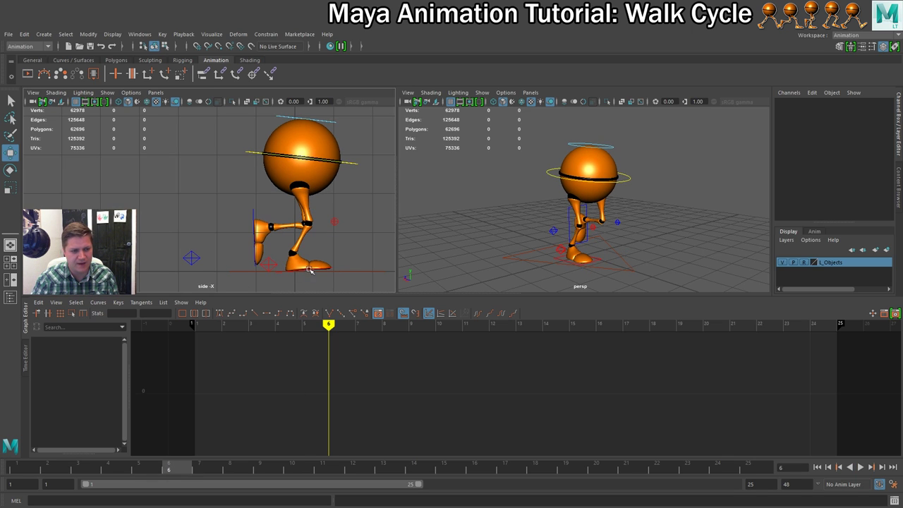
left_click_drag(177, 472, 327, 472)
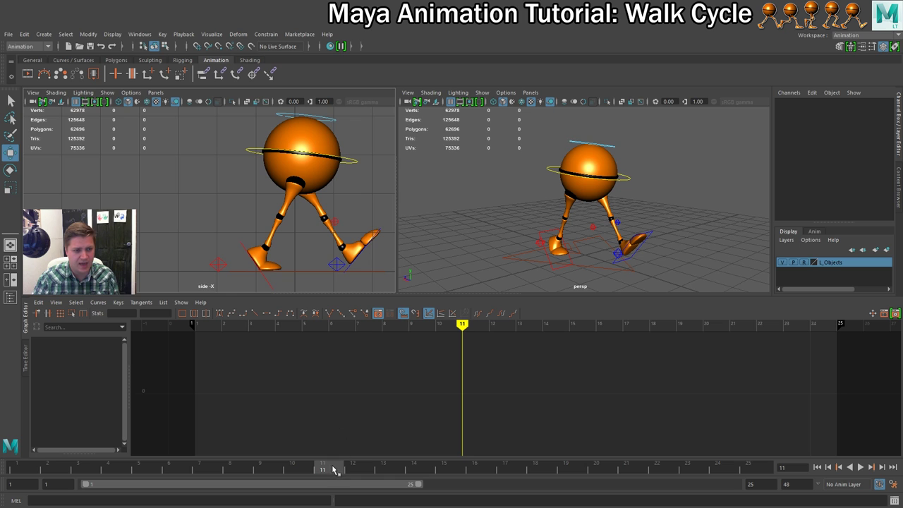
left_click_drag(334, 471, 326, 415)
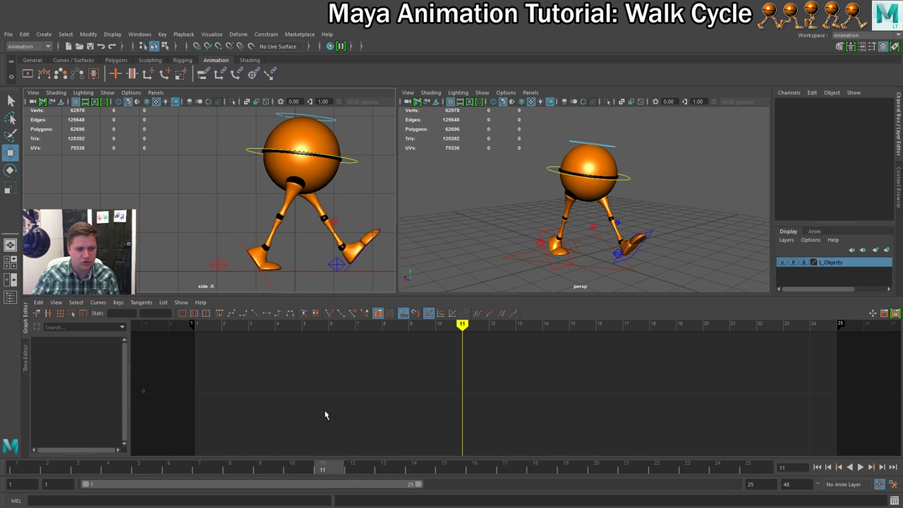
Step: Apply spline tangents to all keys on the right heel control's channels and preview the walk cycle
left_click(335, 263)
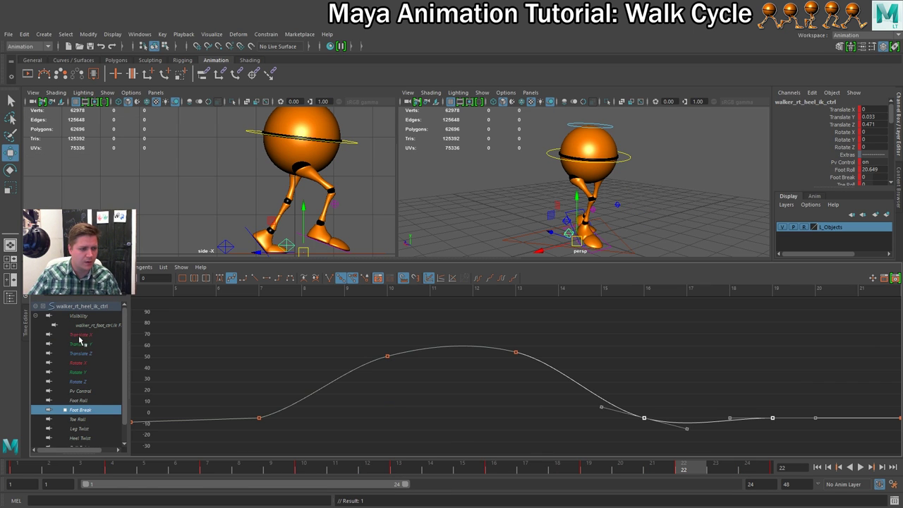
left_click_drag(81, 335, 82, 446)
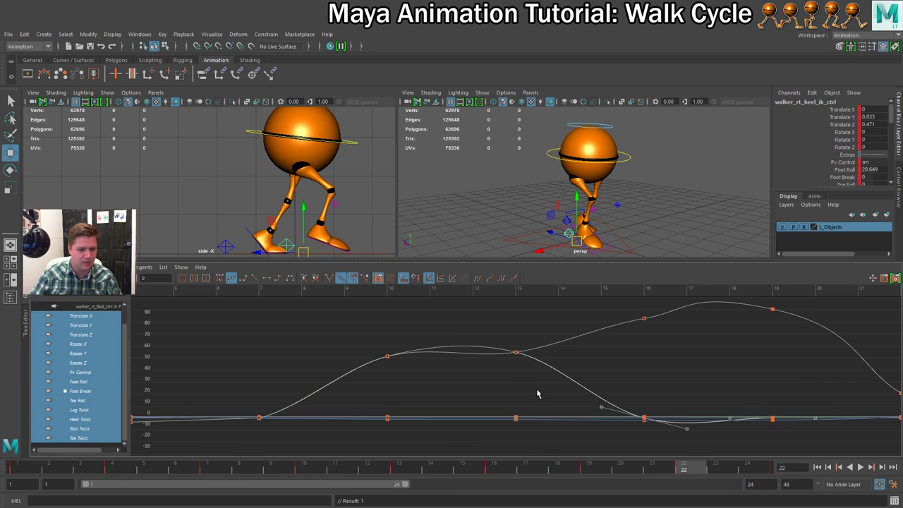
key("a")
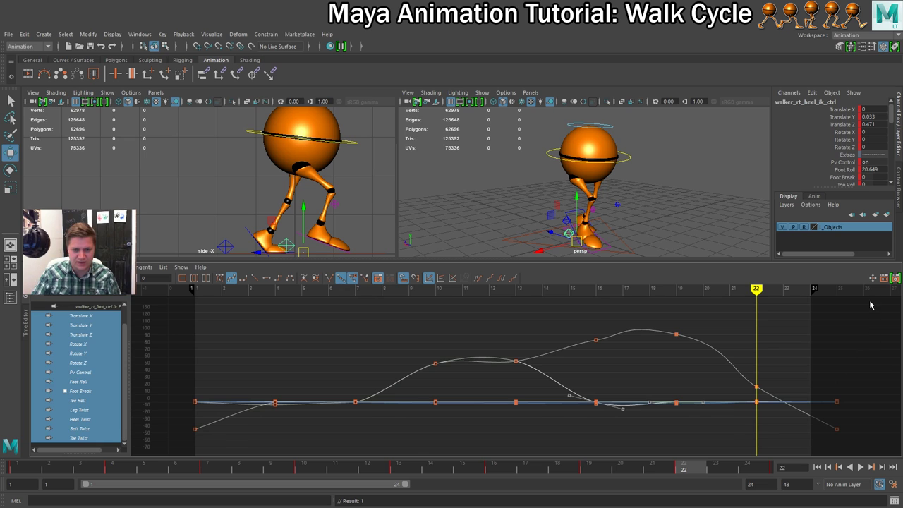
left_click_drag(871, 305, 182, 448)
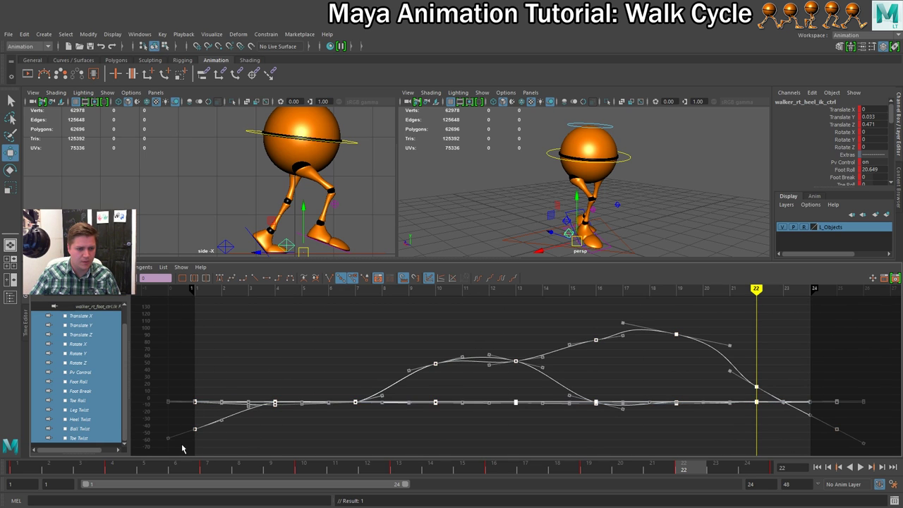
left_click(231, 278)
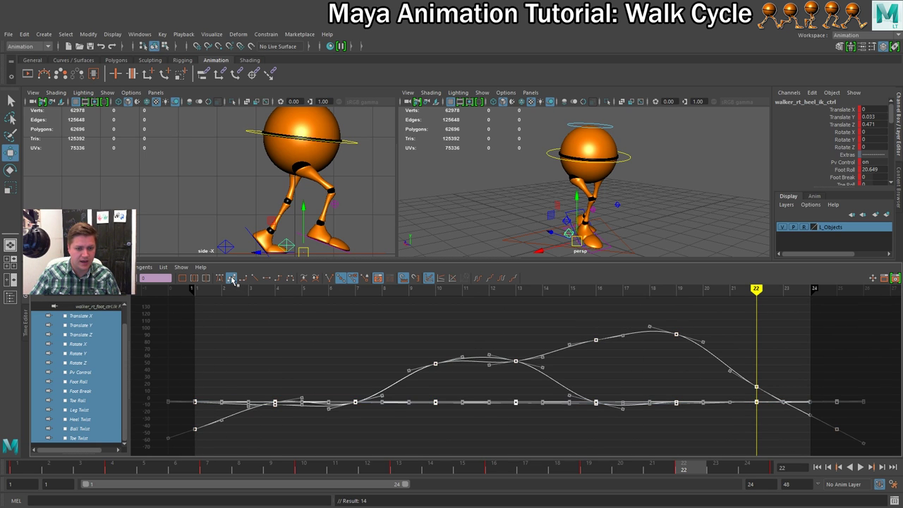
left_click(861, 468)
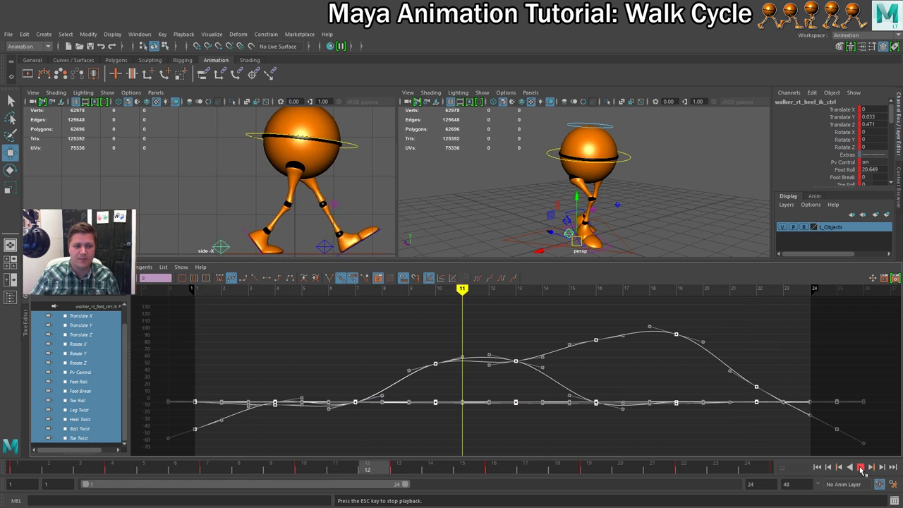
left_click(861, 468)
Step: Apply spline tangents to every key on all of the walker's controls, deselect them, and preview the walk cycle
scroll(257, 157, "down", 4)
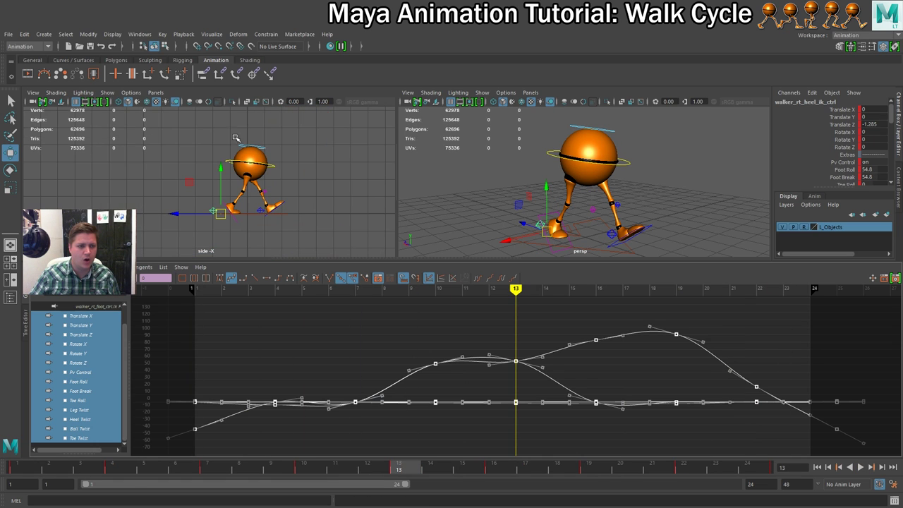
left_click_drag(169, 125, 327, 235)
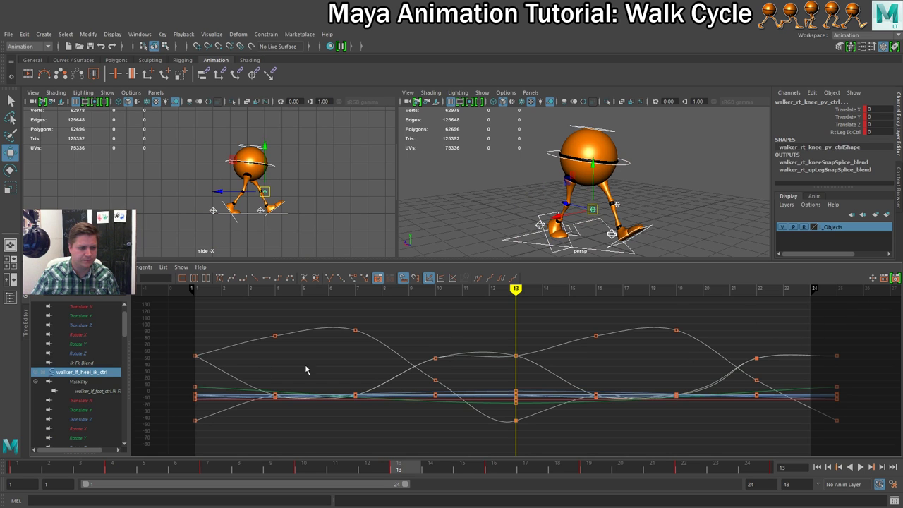
scroll(81, 344, "up", 1)
left_click_drag(73, 323, 84, 446)
scroll(90, 361, "up", 5)
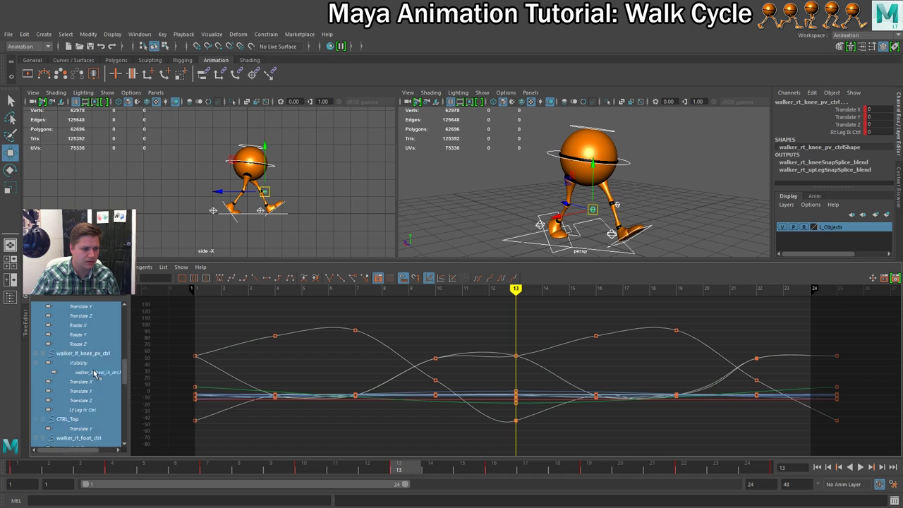
scroll(79, 381, "down", 5)
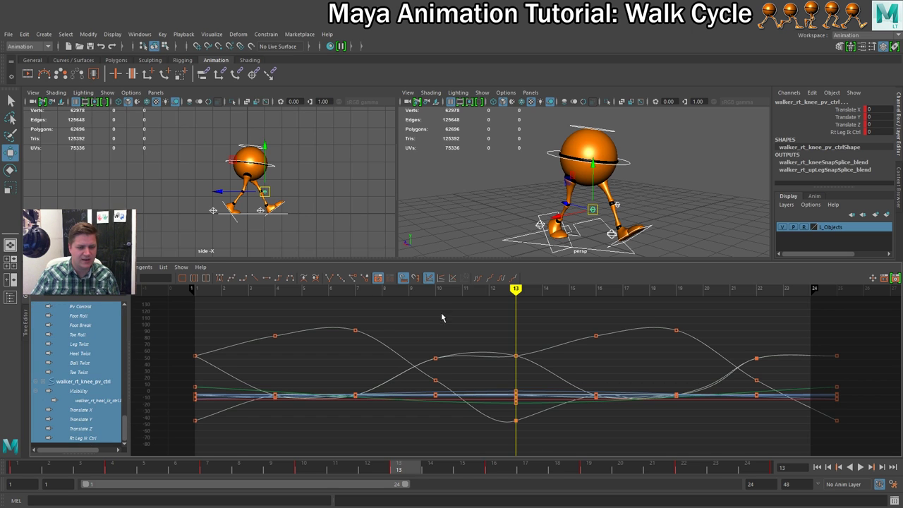
left_click_drag(844, 330, 177, 445)
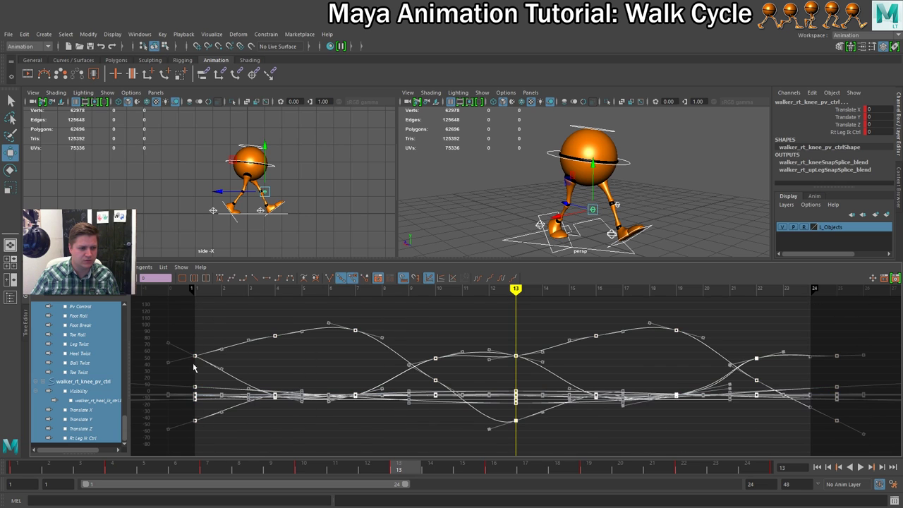
left_click(232, 278)
left_click(467, 331)
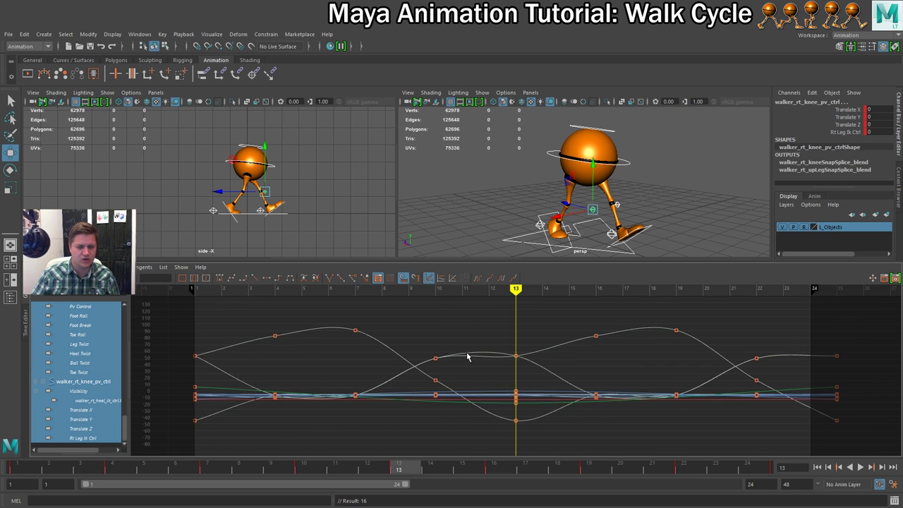
left_click(479, 228)
key("a")
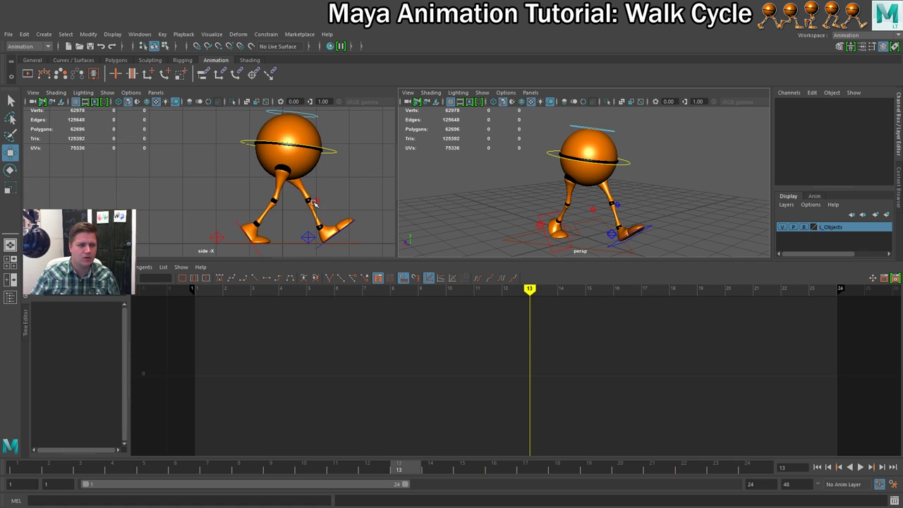
left_click(866, 468)
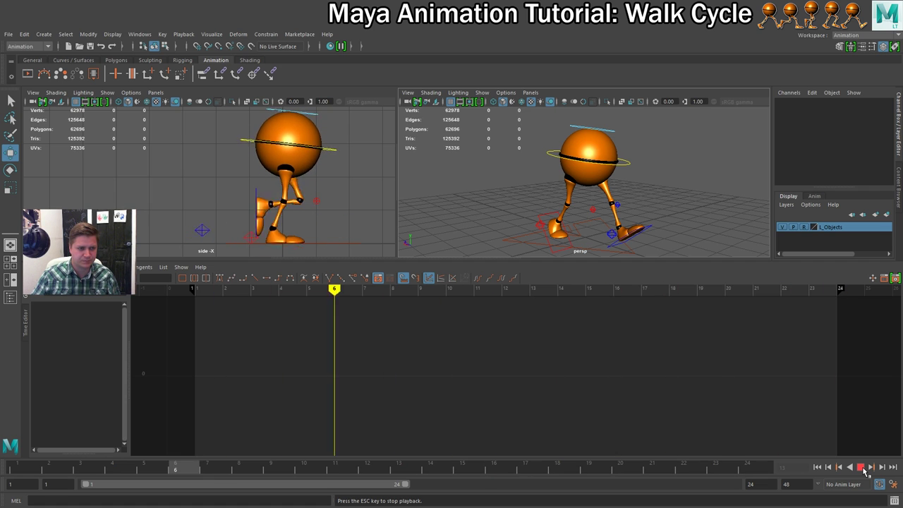
left_click(862, 468)
Step: Set linear tangents on the right heel control's keys at frames 4 and 7 and preview the motion
left_click_drag(557, 470, 16, 469)
left_click(217, 238)
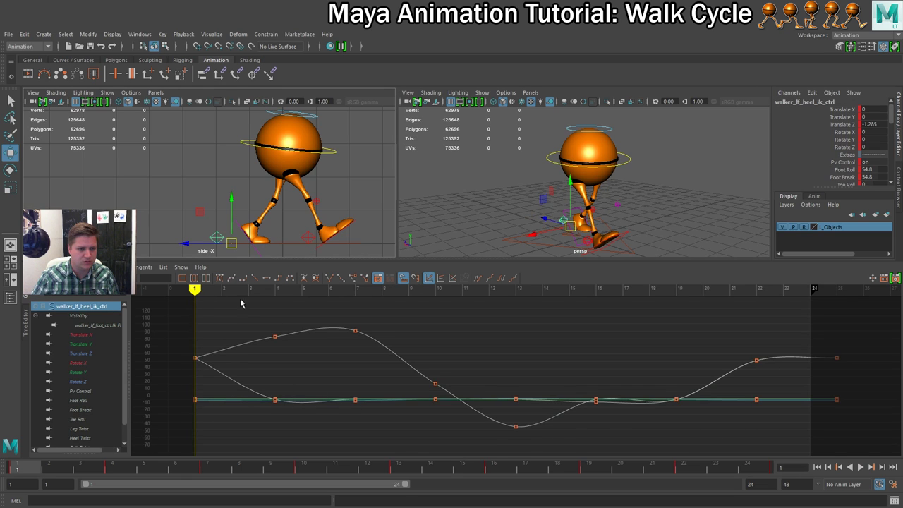
left_click(305, 235)
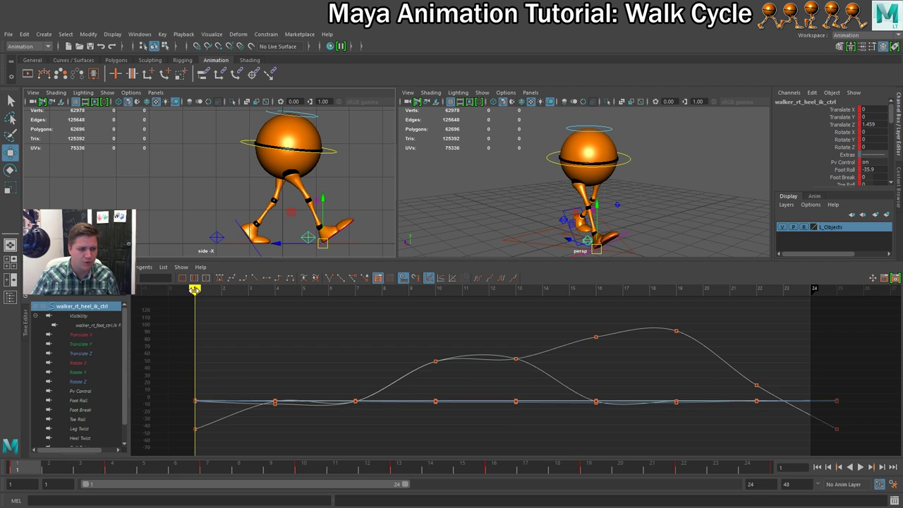
mouse_move(195, 290)
left_mouse_down()
mouse_move(373, 313)
mouse_move(324, 320)
left_mouse_up()
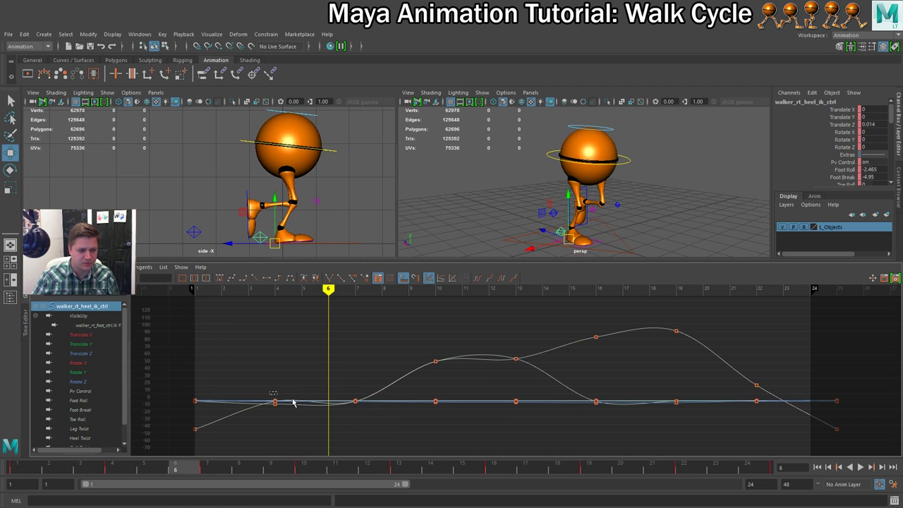
left_click_drag(355, 416, 356, 416)
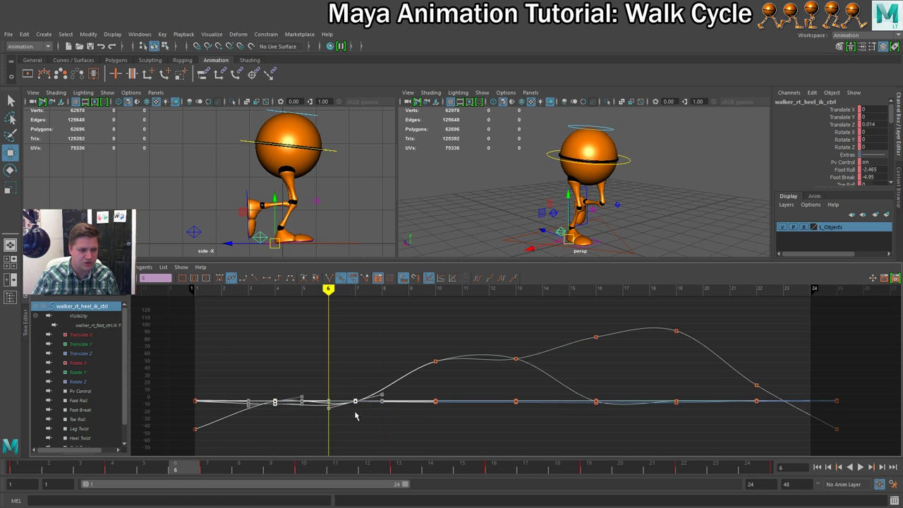
left_click(256, 278)
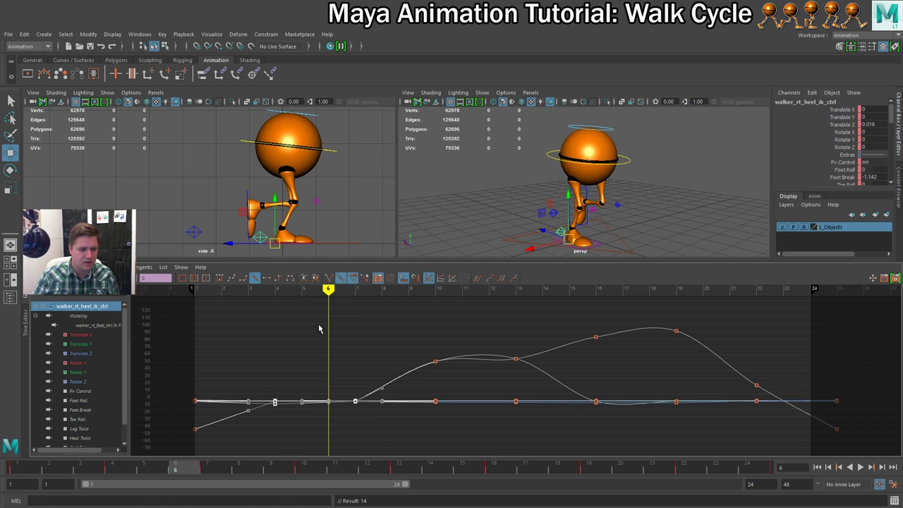
key("alt+v")
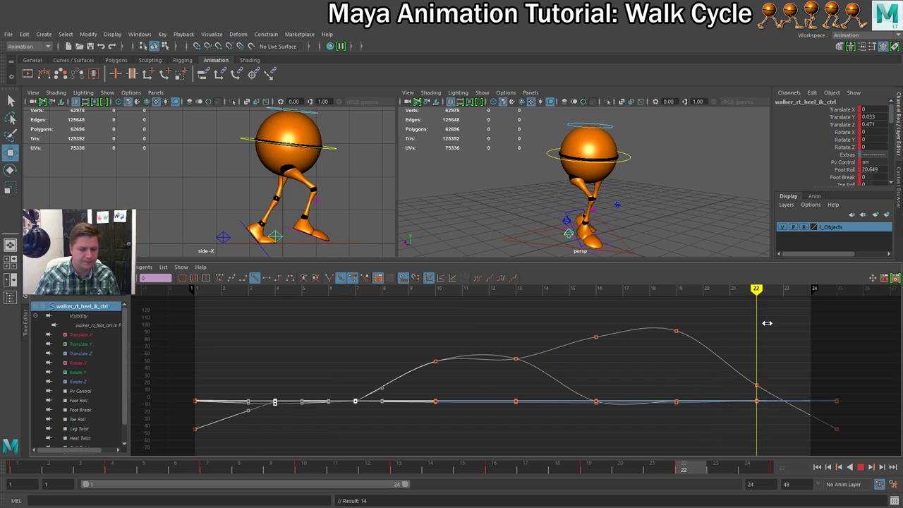
key("alt+v")
Step: Set linear tangents on the left heel control's keys at frames 16 and 19, then deselect the control
left_click(262, 242)
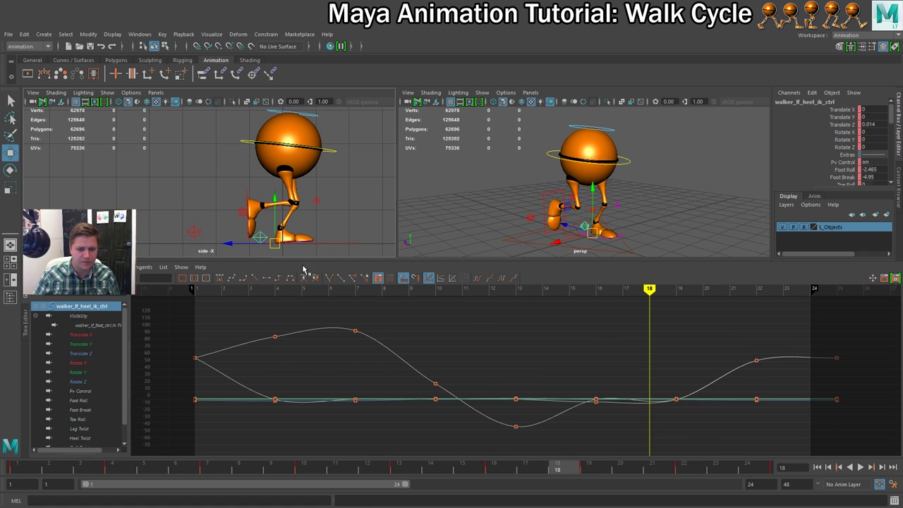
left_click_drag(591, 390, 681, 422)
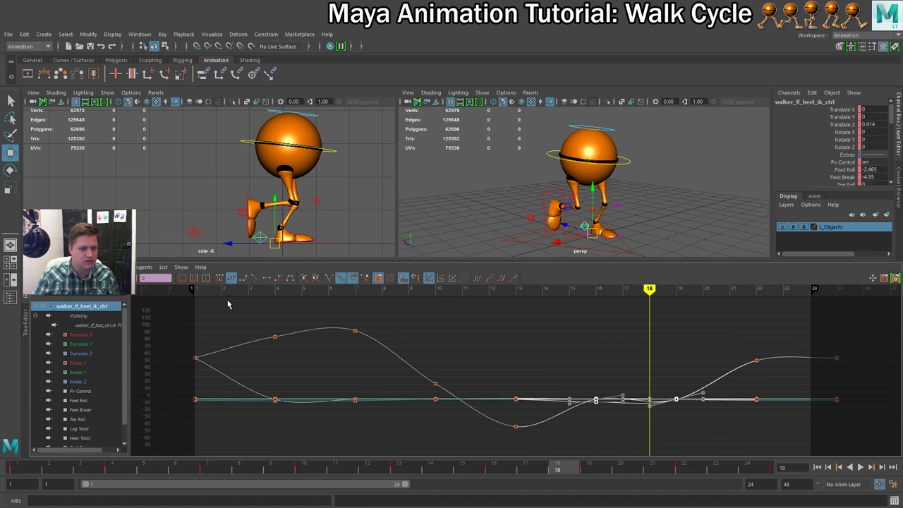
left_click(255, 278)
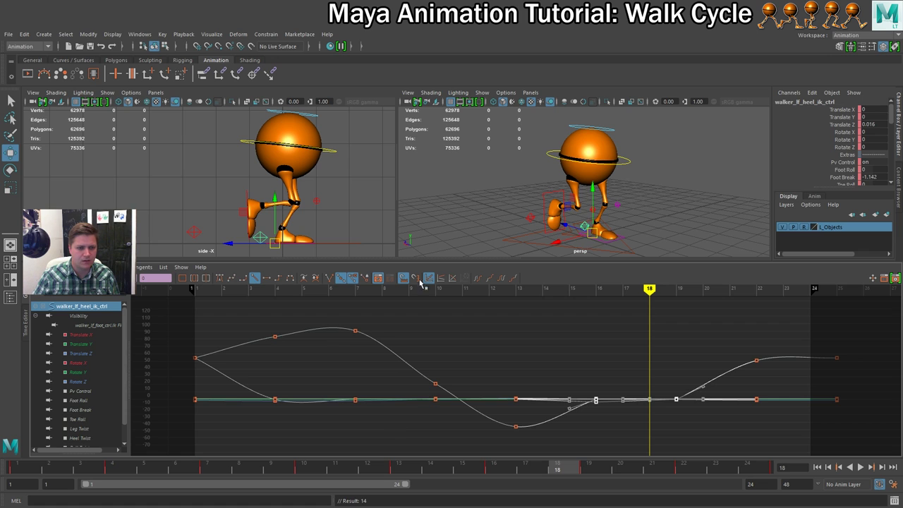
left_click(363, 204)
Step: Play the walk cycle and hide the rig's control curves in both the perspective and side views
left_click(862, 467)
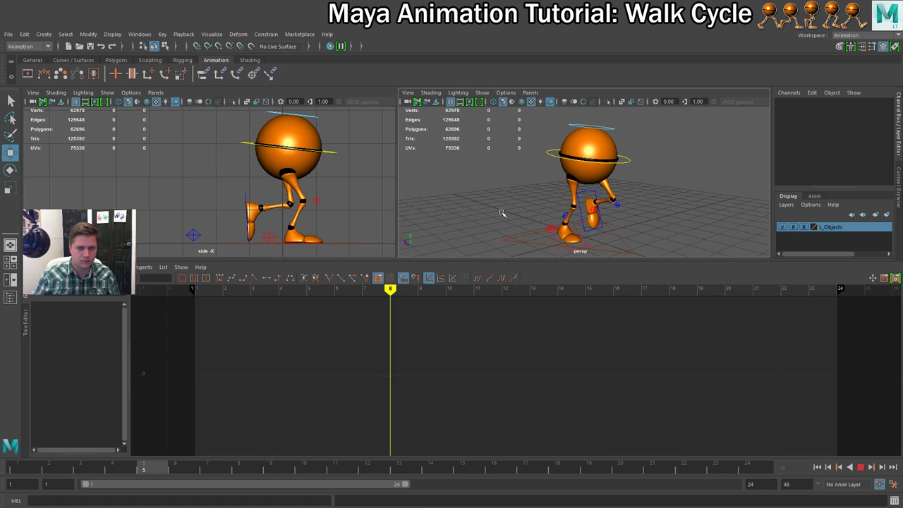
scroll(486, 181, "down", 3)
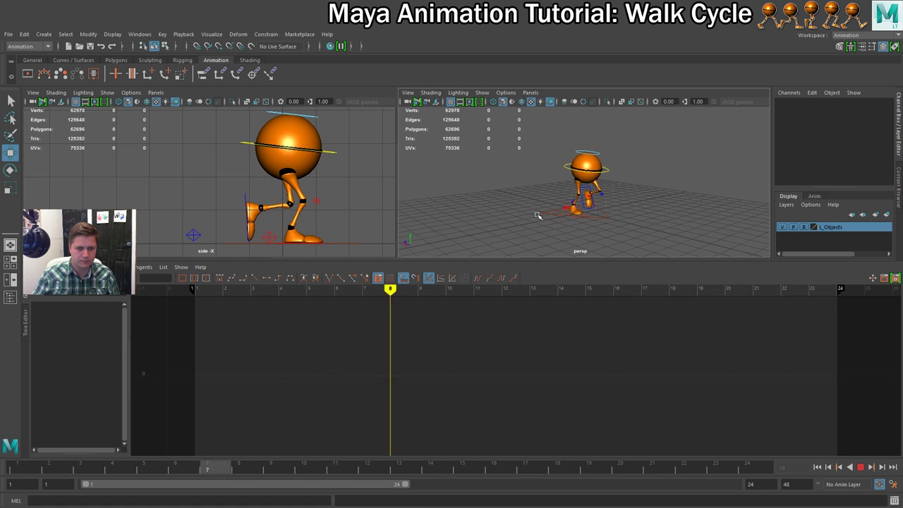
left_click(482, 92)
left_click(519, 143)
scroll(544, 186, "up", 3)
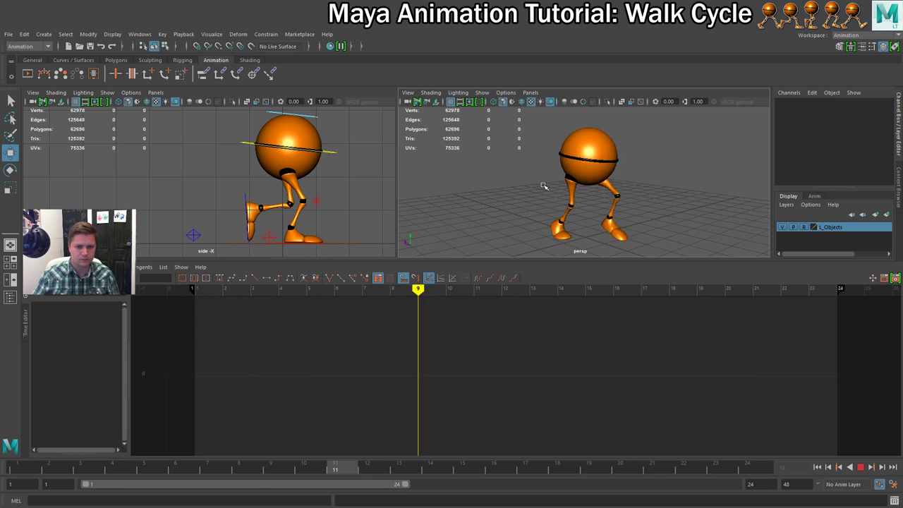
left_click_drag(642, 212, 590, 209, "alt")
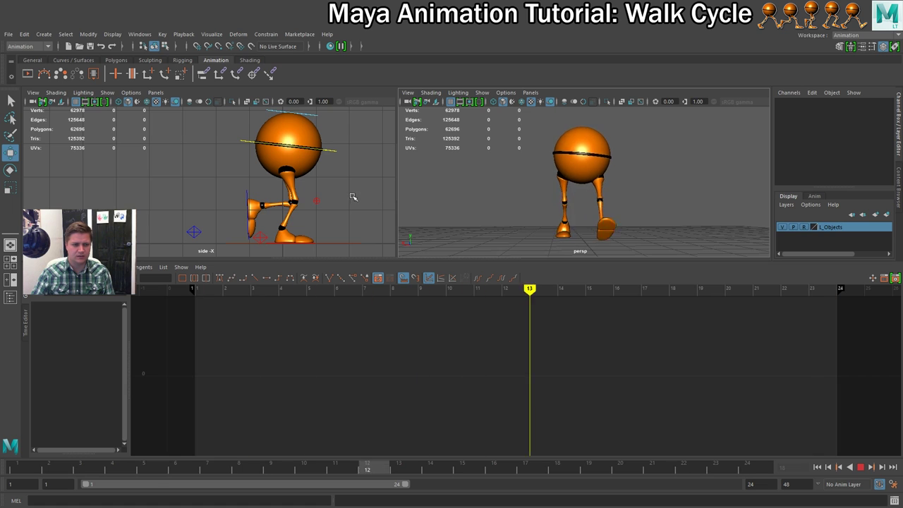
left_click(108, 92)
left_click(124, 144)
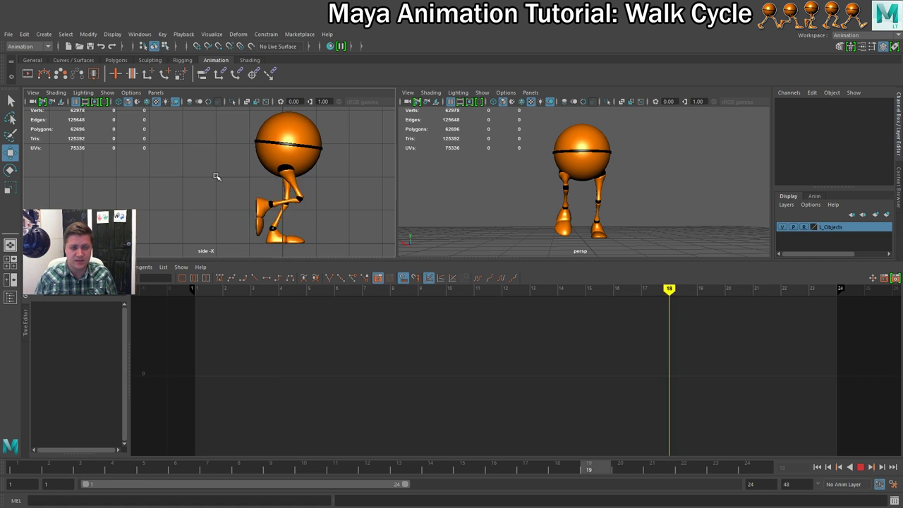
Step: Maximize the side view in the Maya Classic workspace to review the looping walk cycle at a larger size
key("space")
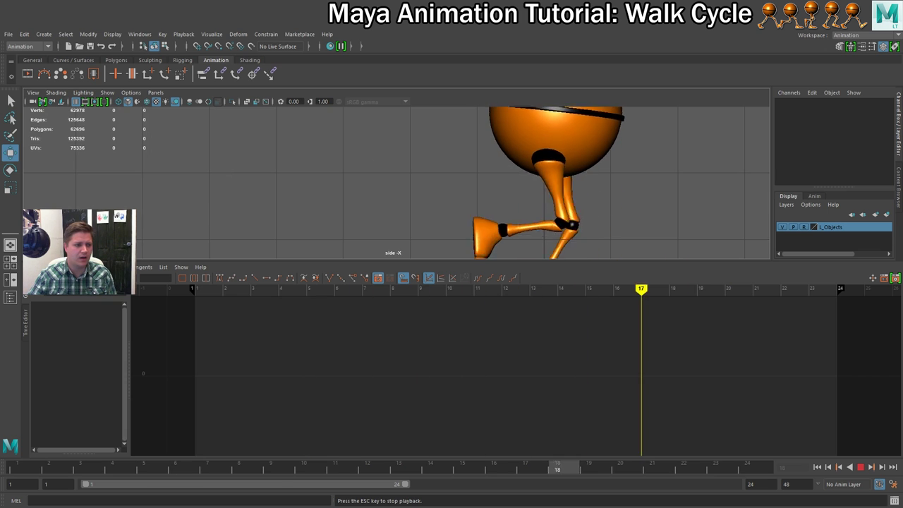
key("space")
key("space")
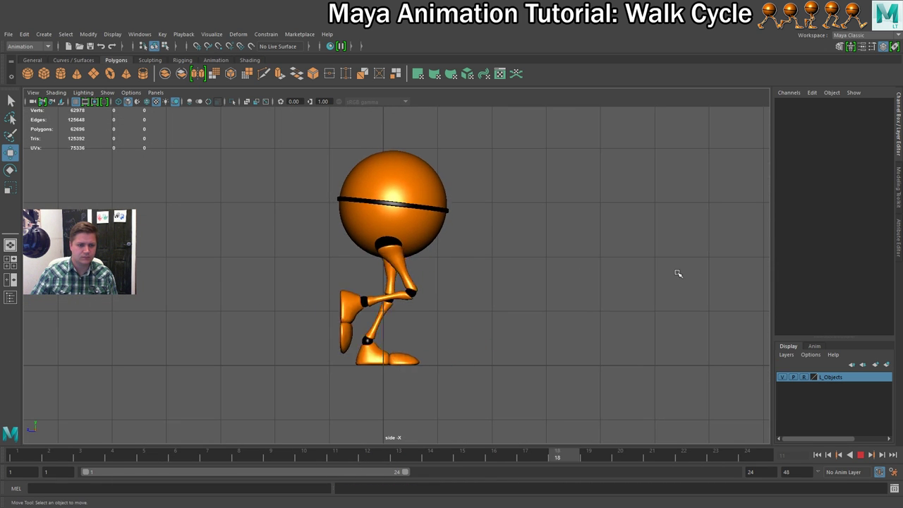
key("space")
key("space")
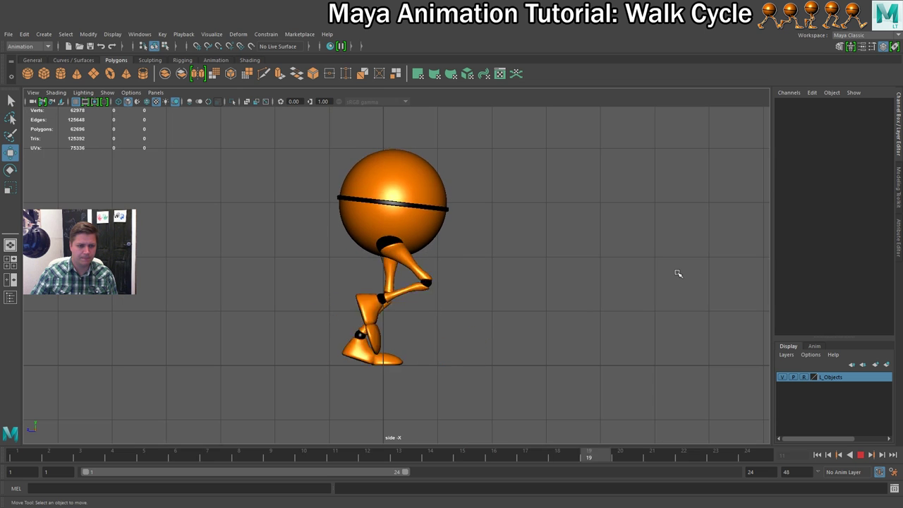